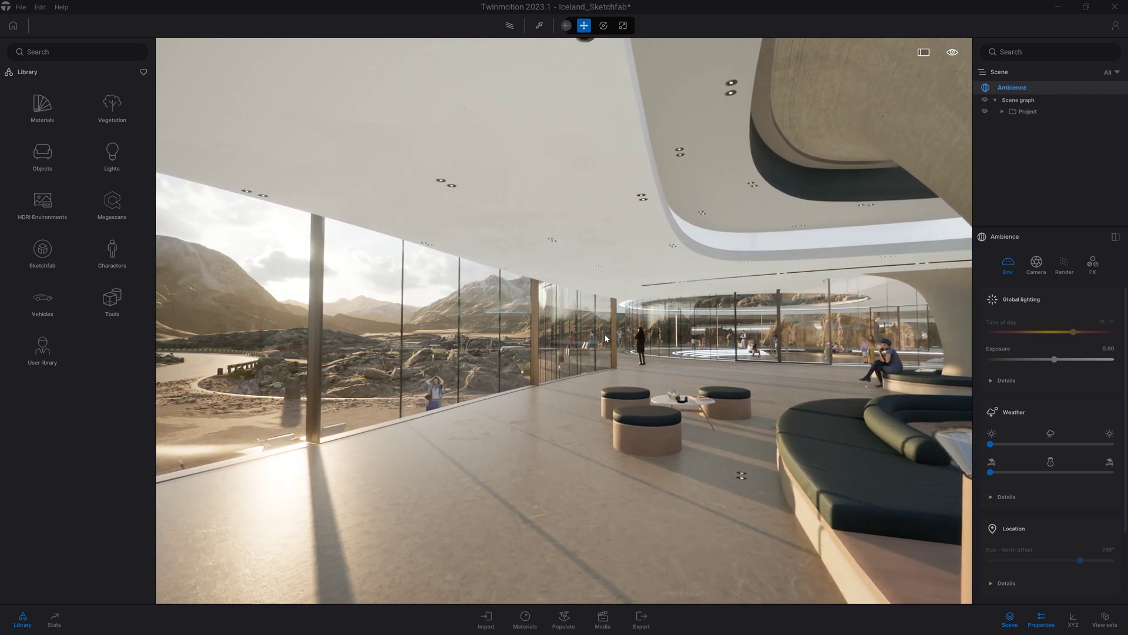
Step: Browse the Furniture & Home category of the Sketchfab library and examine its available assets
{"action": "left_click", "coordinate": [46, 256]}
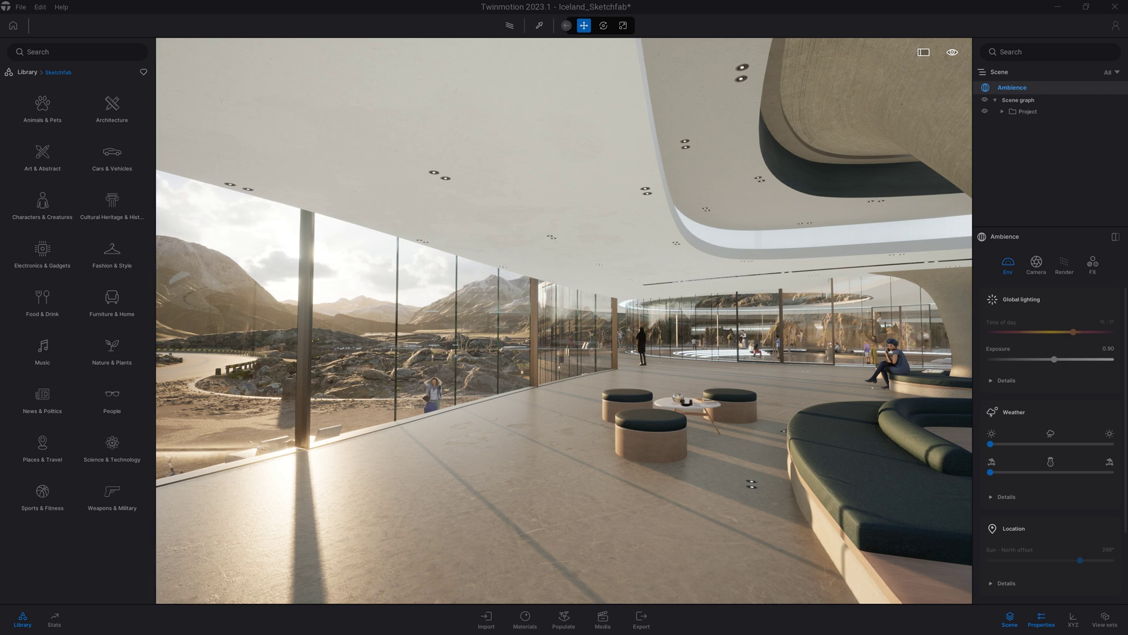
{"action": "left_click", "coordinate": [111, 300]}
{"action": "mouse_move", "coordinate": [111, 302]}
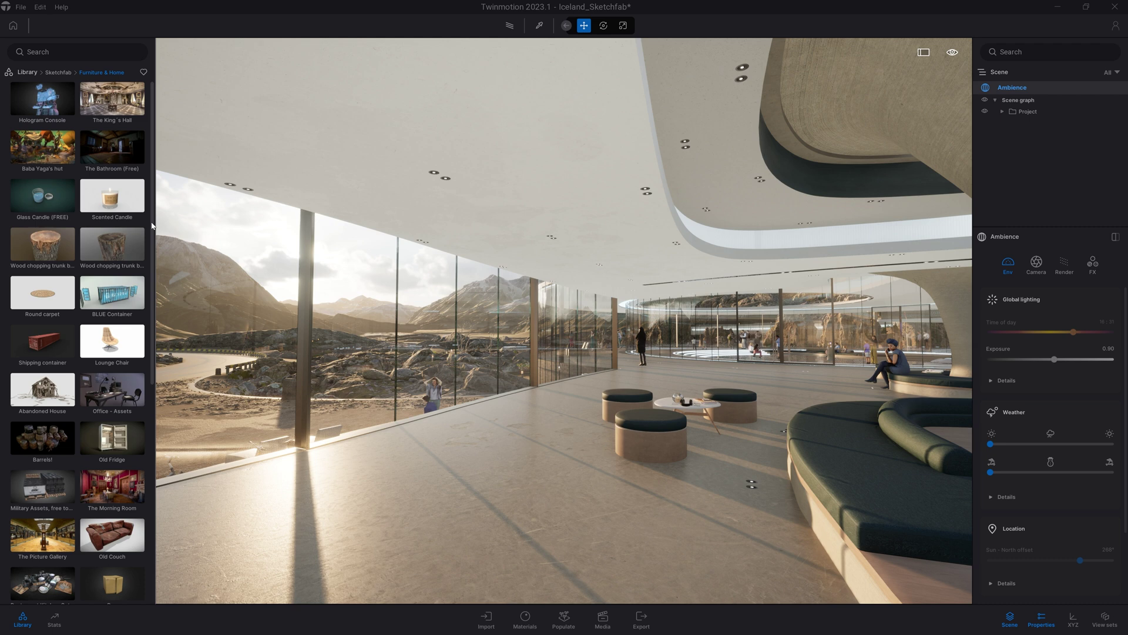
{"action": "left_click_drag", "start_coordinate": [152, 226], "coordinate": [160, 347]}
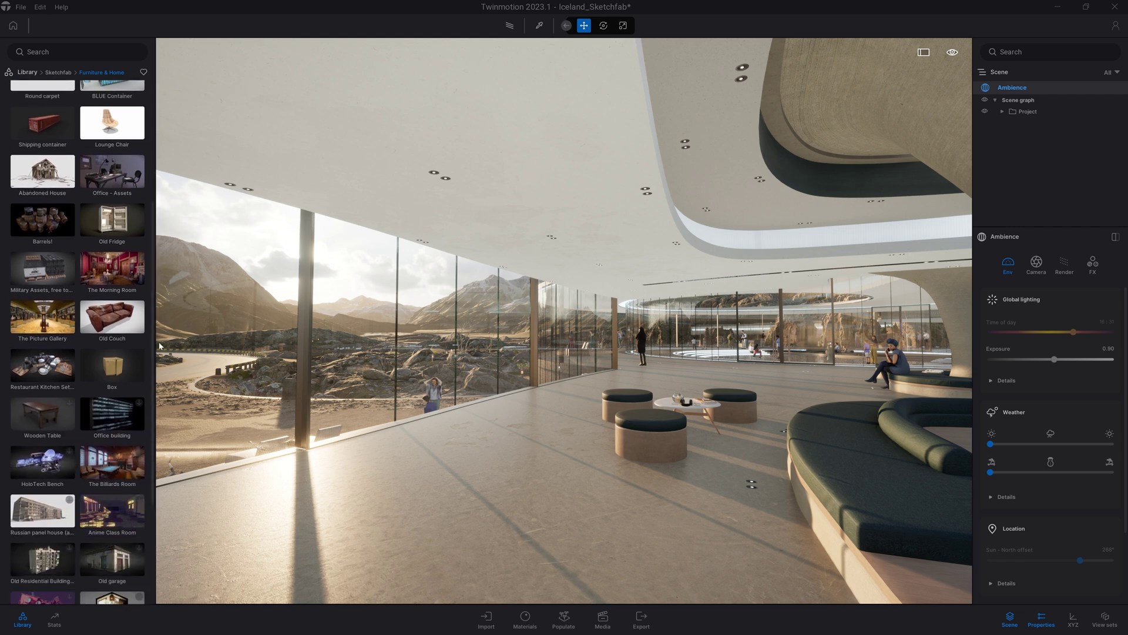
{"action": "mouse_move", "coordinate": [66, 415]}
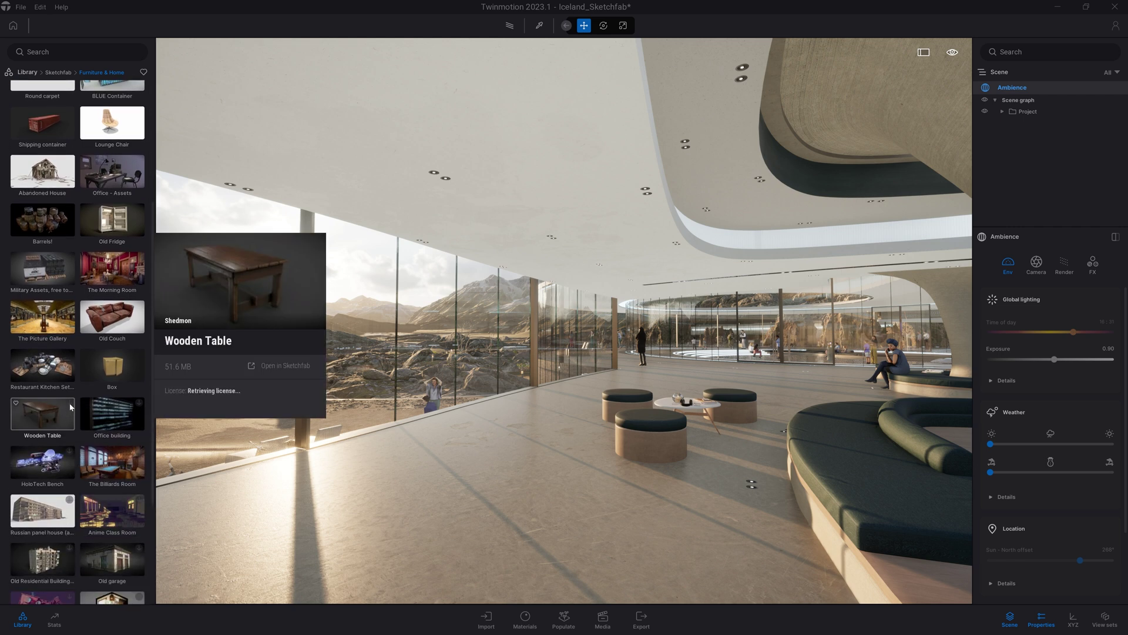
{"action": "mouse_move", "coordinate": [71, 455]}
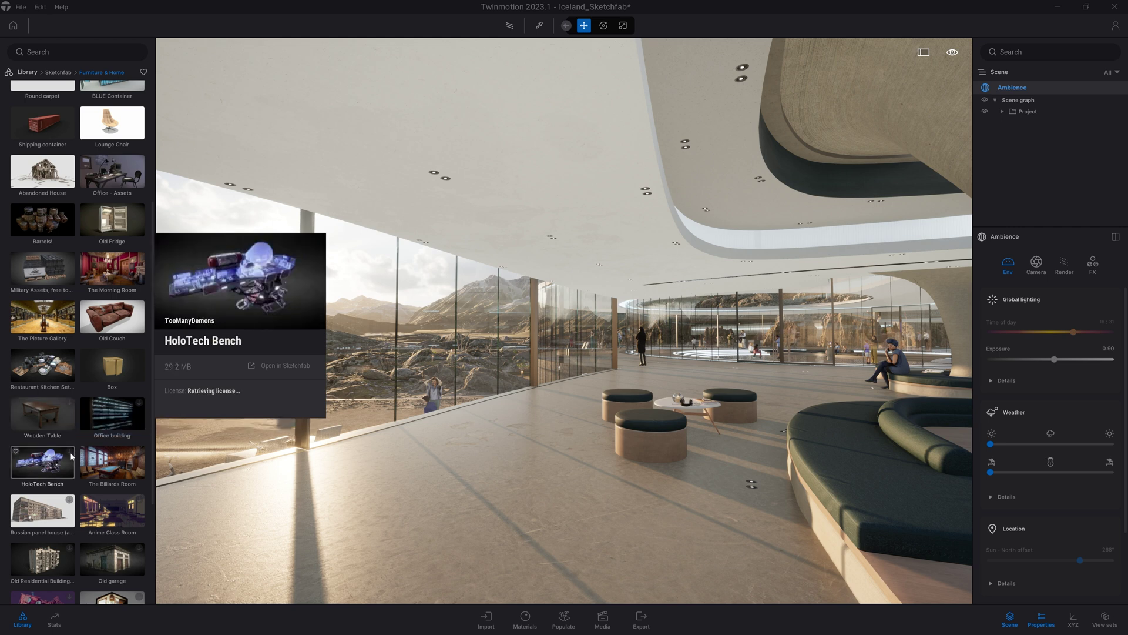
{"action": "scroll", "coordinate": [71, 455], "scroll_direction": "down", "scroll_amount": 1}
{"action": "mouse_move", "coordinate": [136, 582]}
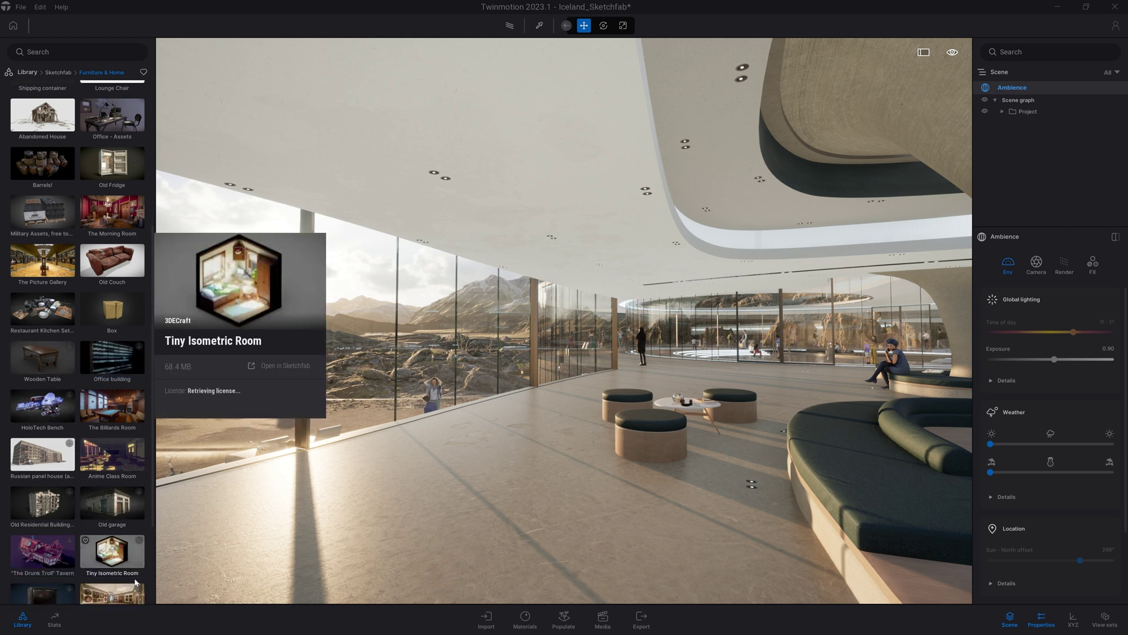
{"action": "scroll", "coordinate": [155, 419], "scroll_direction": "up", "scroll_amount": 1}
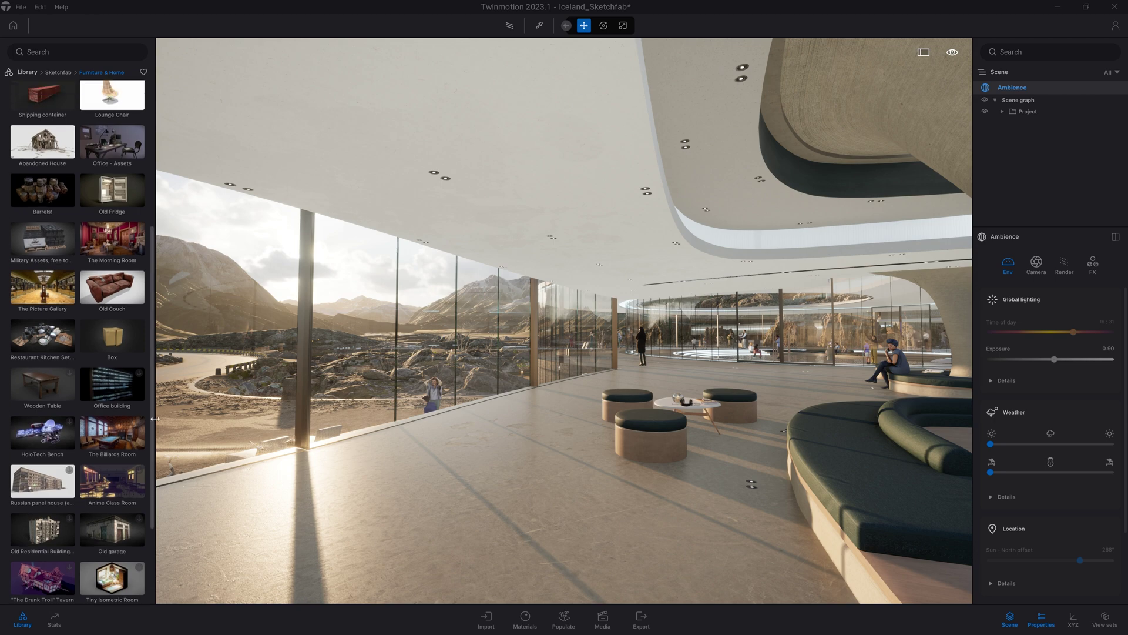
{"action": "scroll", "coordinate": [155, 418], "scroll_direction": "up", "scroll_amount": 5}
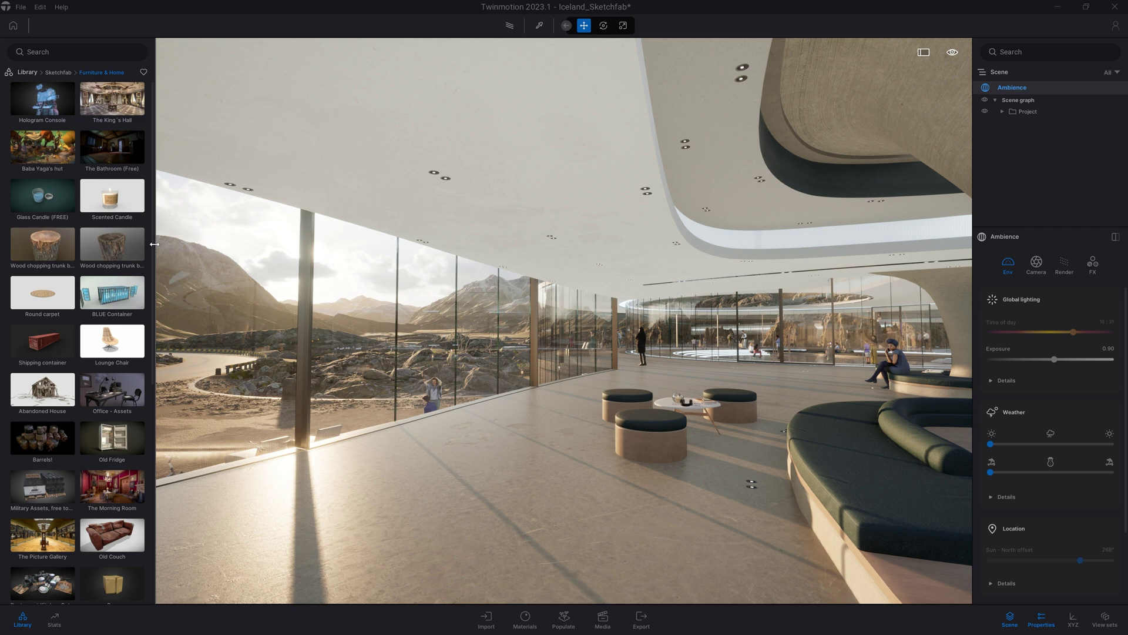
Step: Place the Lounge Chair and the Round carpet from the library on the lobby floor near the glass wall
{"action": "left_click_drag", "start_coordinate": [112, 341], "coordinate": [653, 529]}
{"action": "left_click_drag", "start_coordinate": [47, 294], "coordinate": [535, 516]}
{"action": "mouse_move", "coordinate": [569, 494]}
{"action": "middle_mouse_down", "text": "shift"}
{"action": "mouse_move", "coordinate": [676, 544]}
{"action": "mouse_move", "coordinate": [558, 503]}
{"action": "mouse_move", "coordinate": [556, 478]}
{"action": "middle_mouse_up", "text": "shift"}
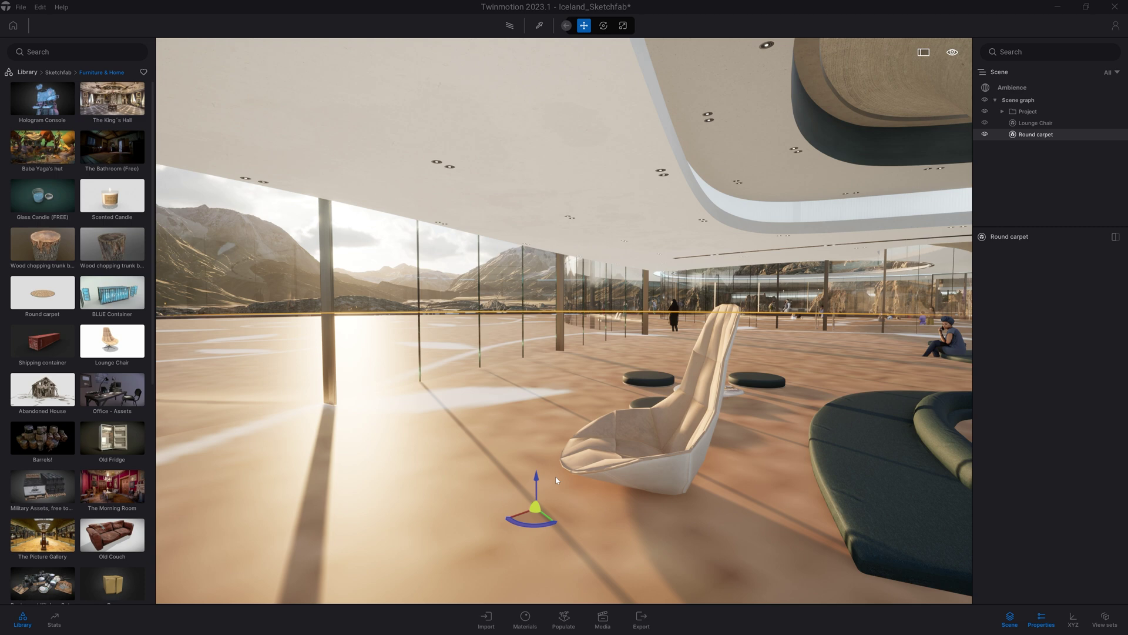
Step: Scale the Round carpet down uniformly until it forms a rug beneath the lounge chair, then deselect it
{"action": "left_click", "coordinate": [623, 25]}
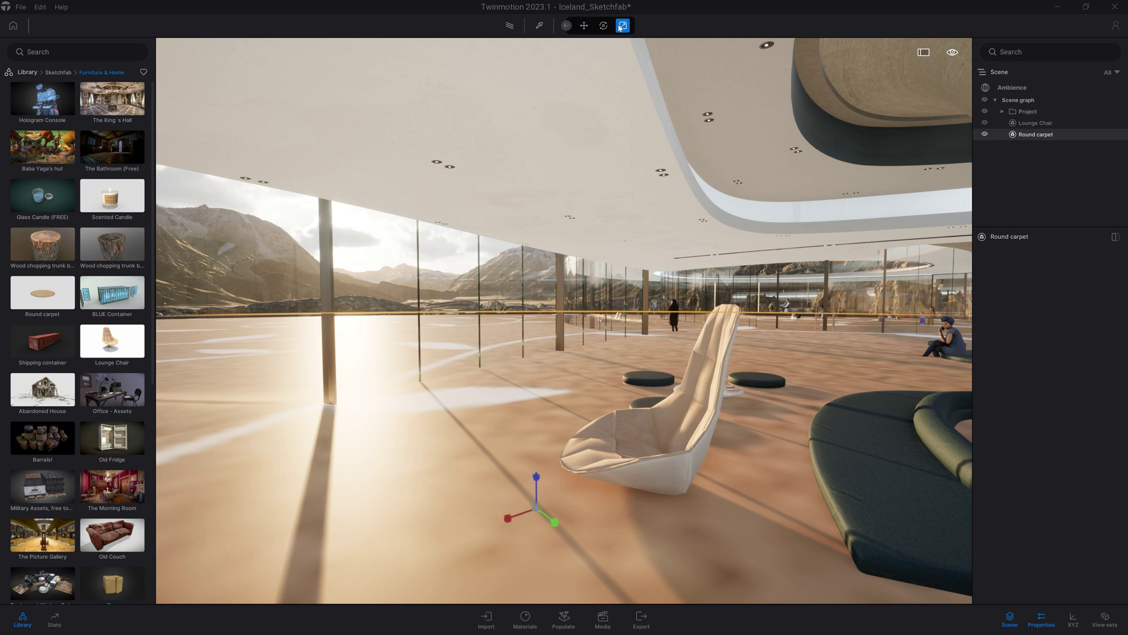
{"action": "left_click", "coordinate": [537, 509]}
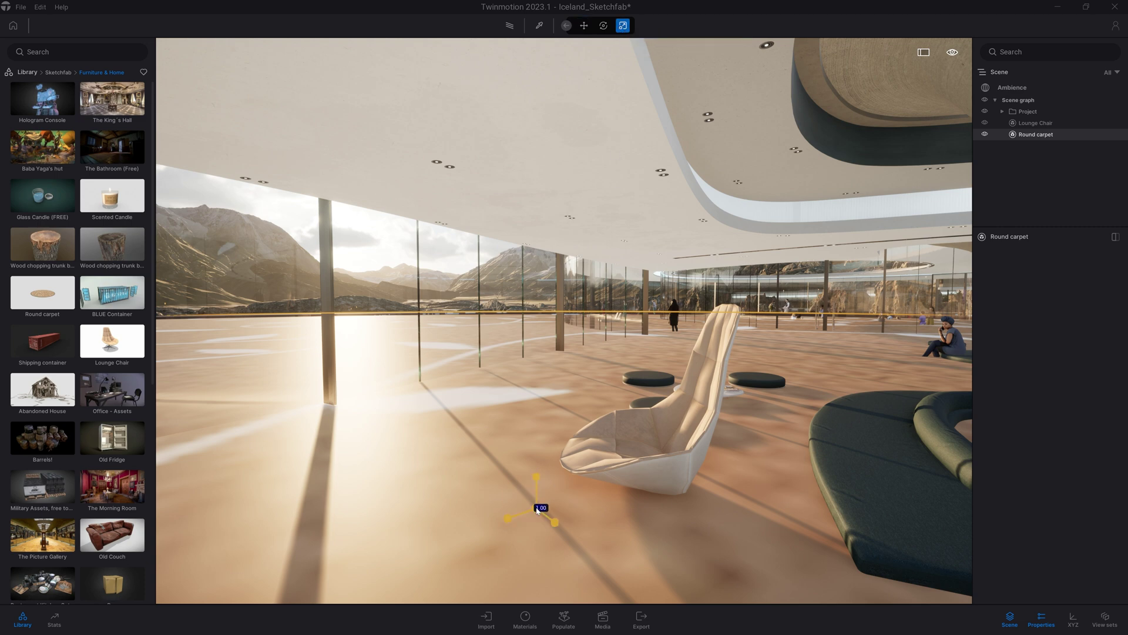
{"action": "type", "text": "0.05"}
{"action": "key", "text": "Return"}
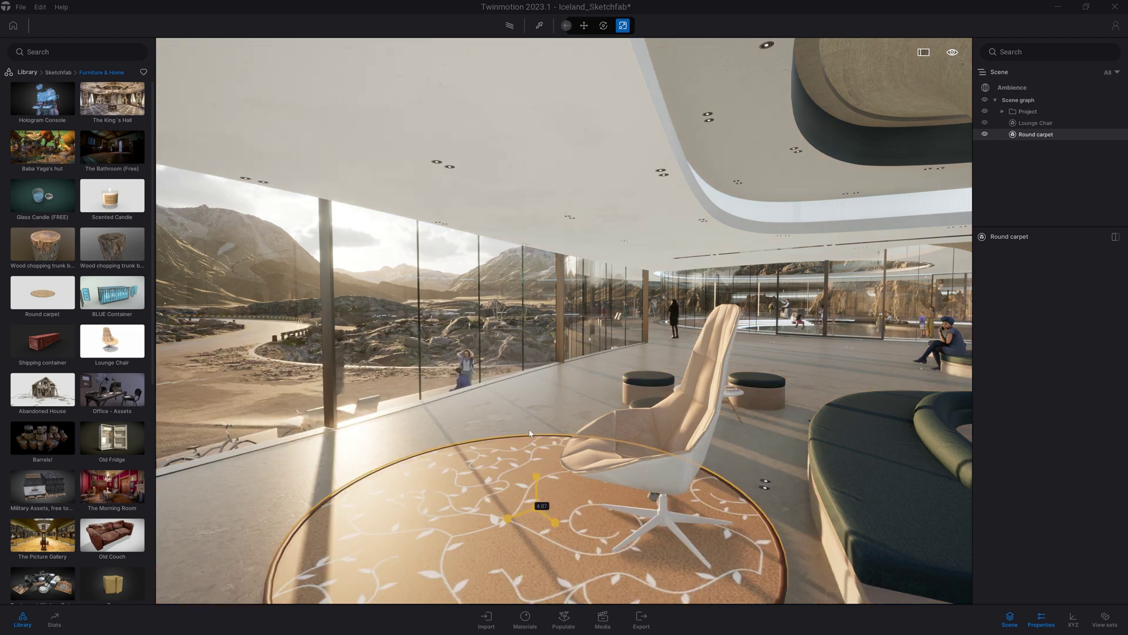
{"action": "key", "text": "Escape"}
{"action": "middle_click_drag", "start_coordinate": [600, 469], "coordinate": [564, 469], "text": "shift"}
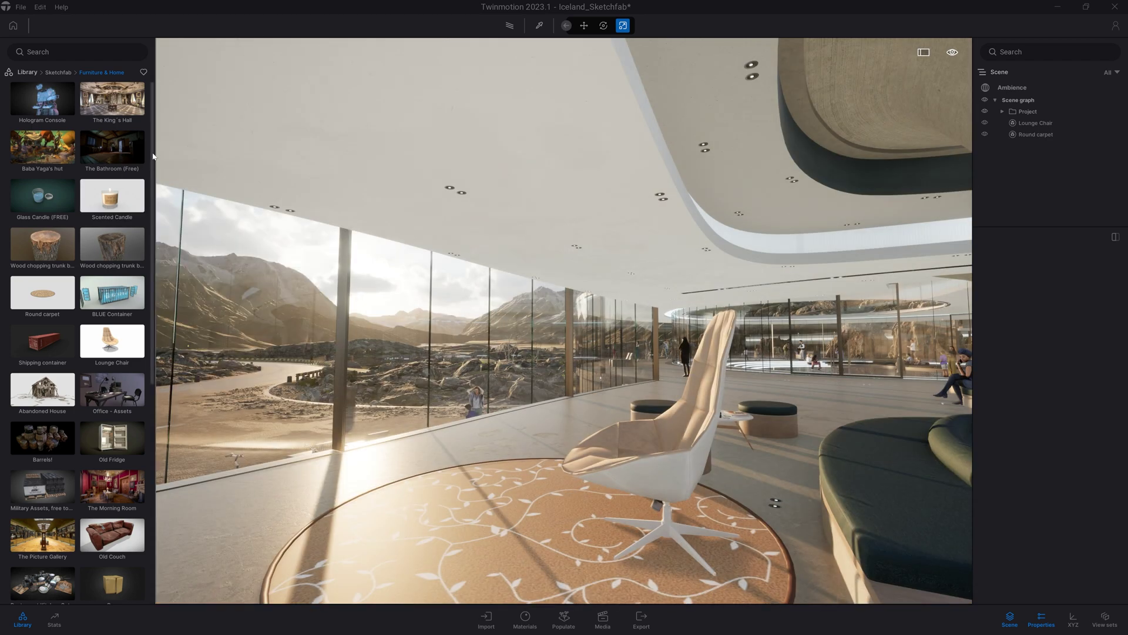
Step: Find The Matrix Red Chesterfield Chair in the library and sign in to the Epic account to allow its download
{"action": "scroll", "coordinate": [152, 199], "scroll_direction": "down", "scroll_amount": 1}
{"action": "left_click_drag", "start_coordinate": [151, 199], "coordinate": [143, 337]}
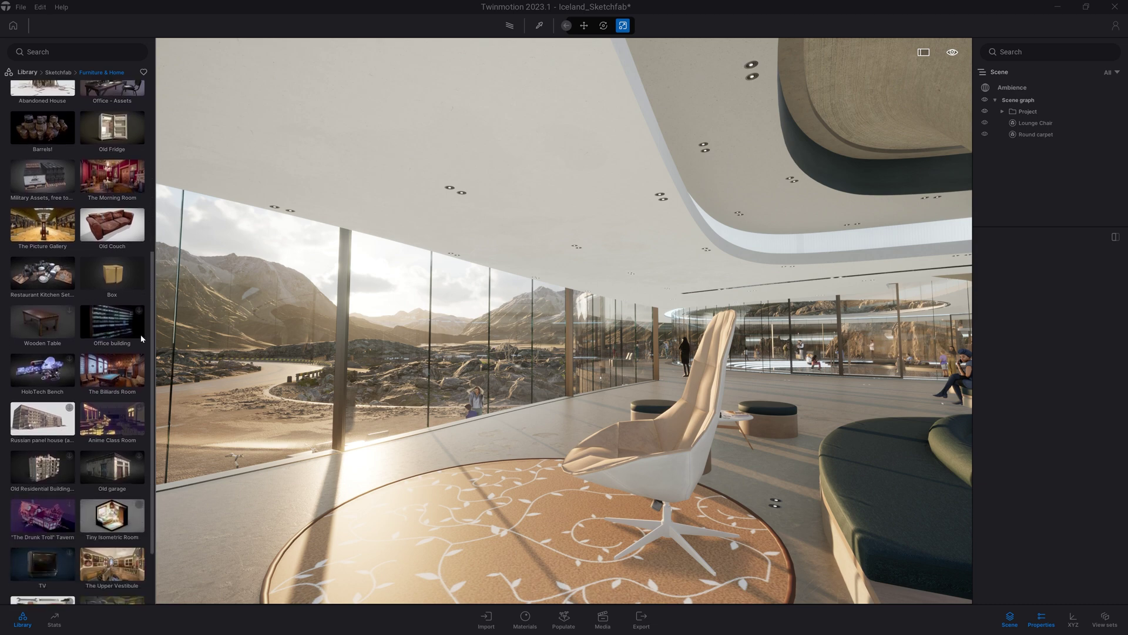
{"action": "scroll", "coordinate": [142, 338], "scroll_direction": "down", "scroll_amount": 4}
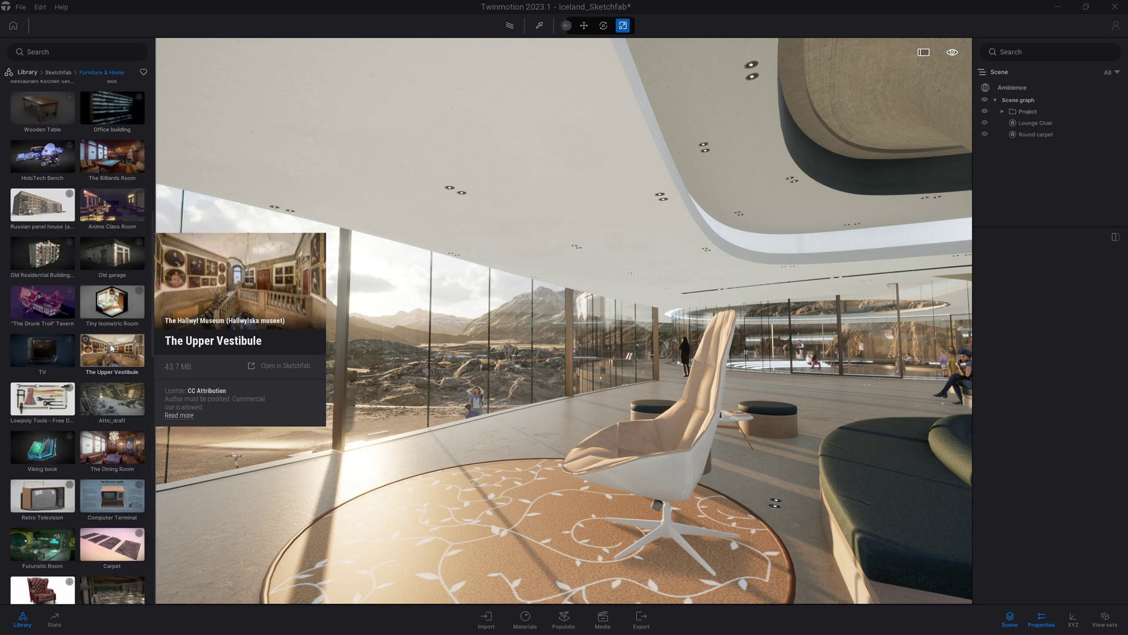
{"action": "scroll", "coordinate": [141, 339], "scroll_direction": "down", "scroll_amount": 2}
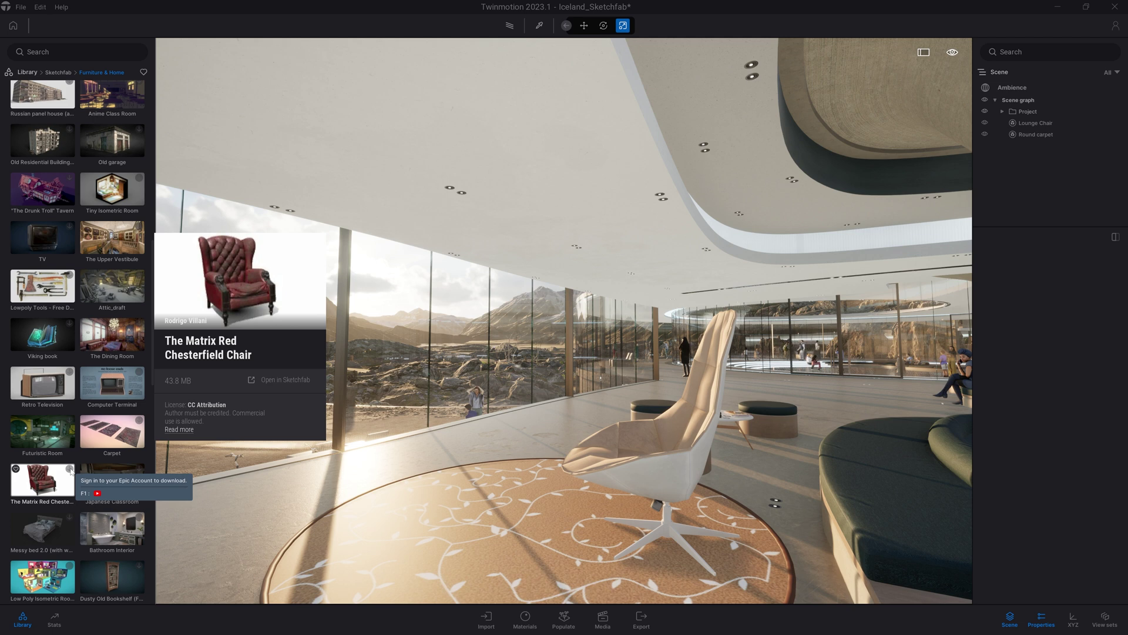
{"action": "left_click", "coordinate": [1116, 29]}
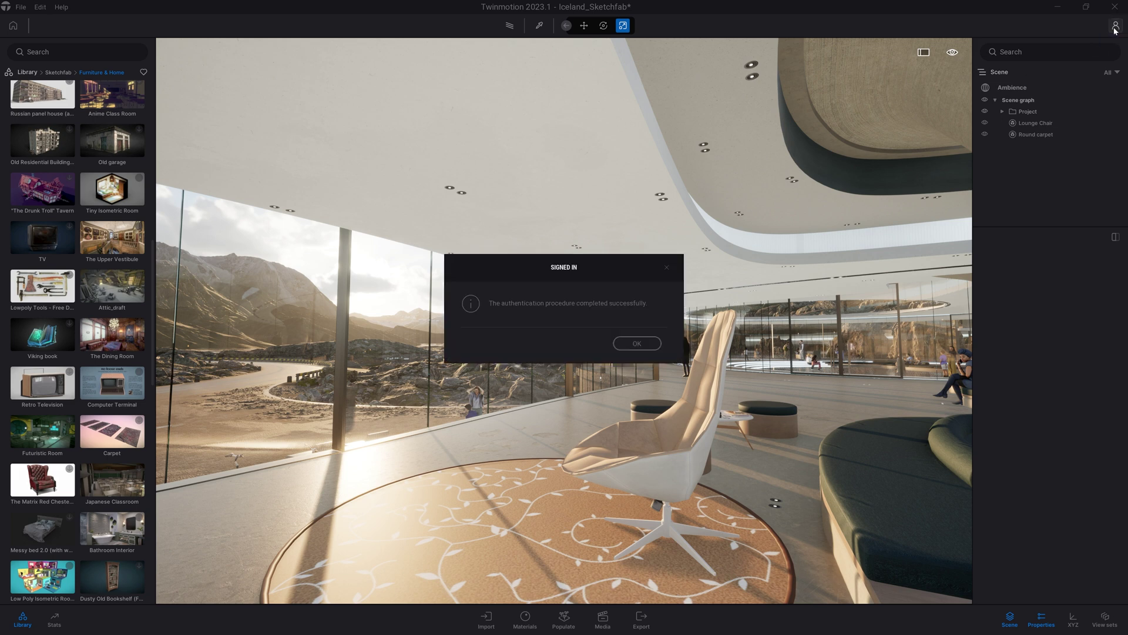
{"action": "left_click", "coordinate": [638, 343]}
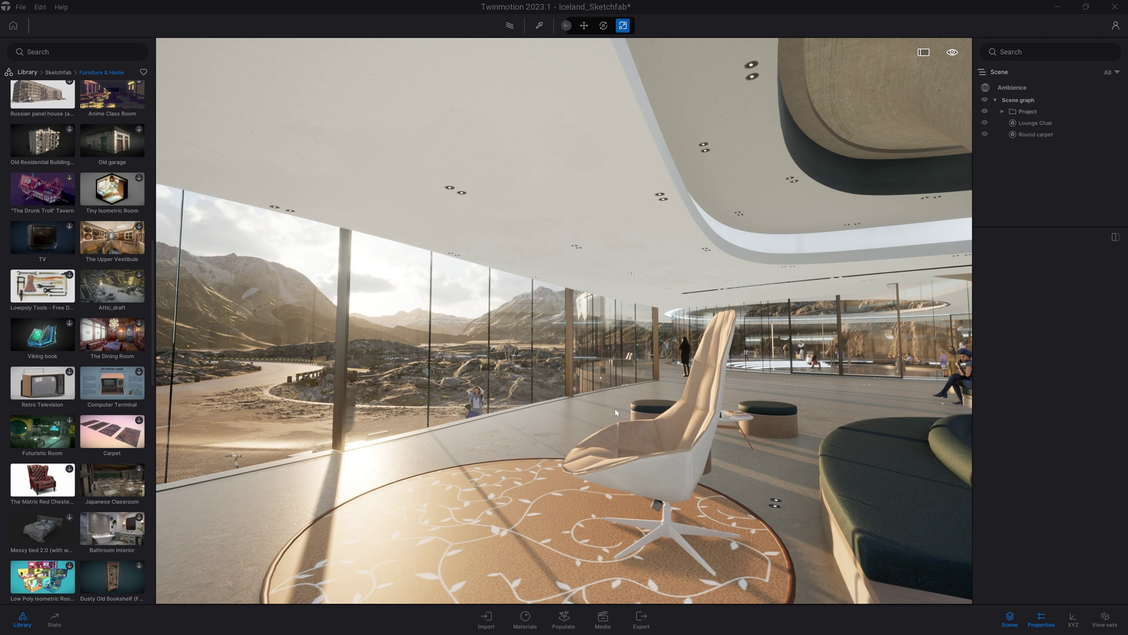
Step: Download The Matrix Red Chesterfield Chair, place it on the carpet beside the lounge chair and rotate it to face the windows
{"action": "mouse_move", "coordinate": [69, 472]}
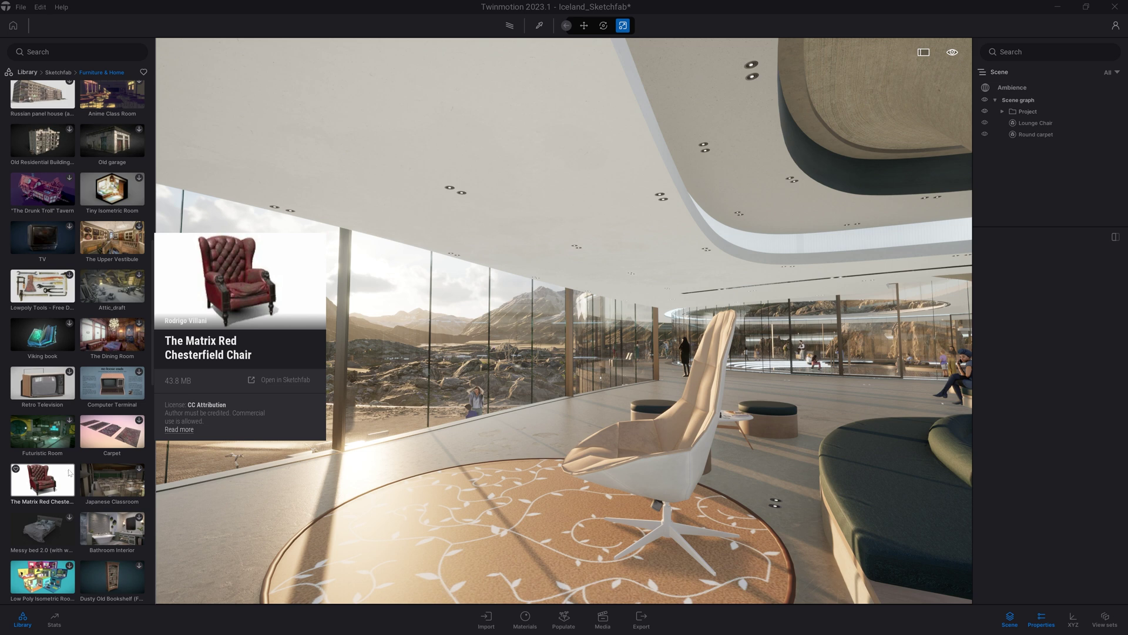
{"action": "left_click_drag", "start_coordinate": [34, 483], "coordinate": [448, 504]}
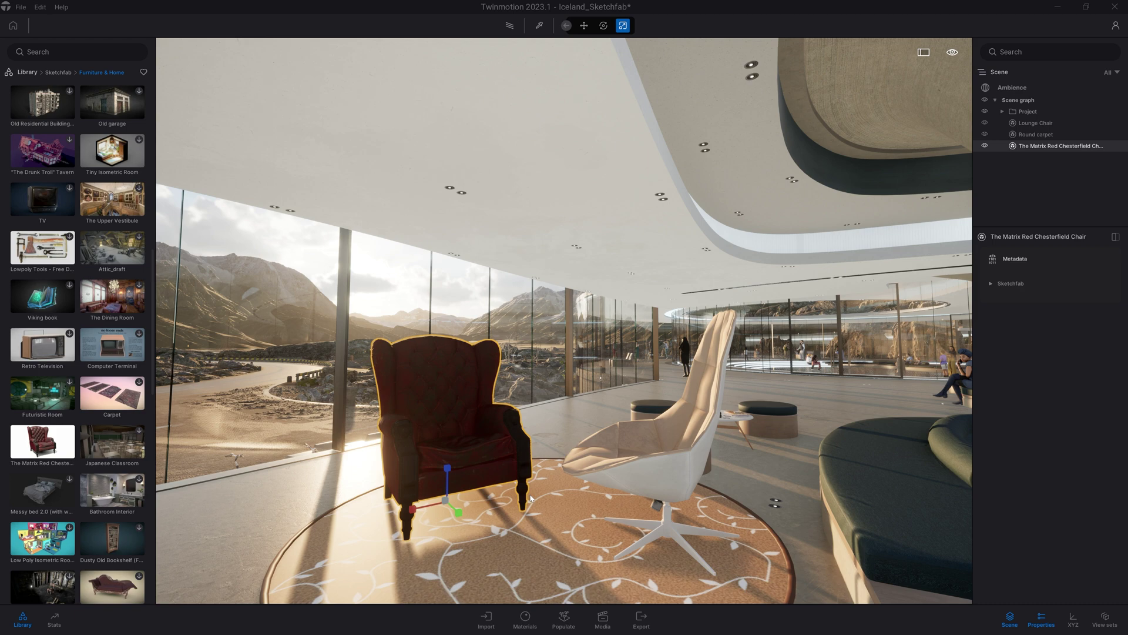
{"action": "middle_click_drag", "start_coordinate": [530, 498], "coordinate": [607, 507], "text": "shift"}
{"action": "key", "text": "space"}
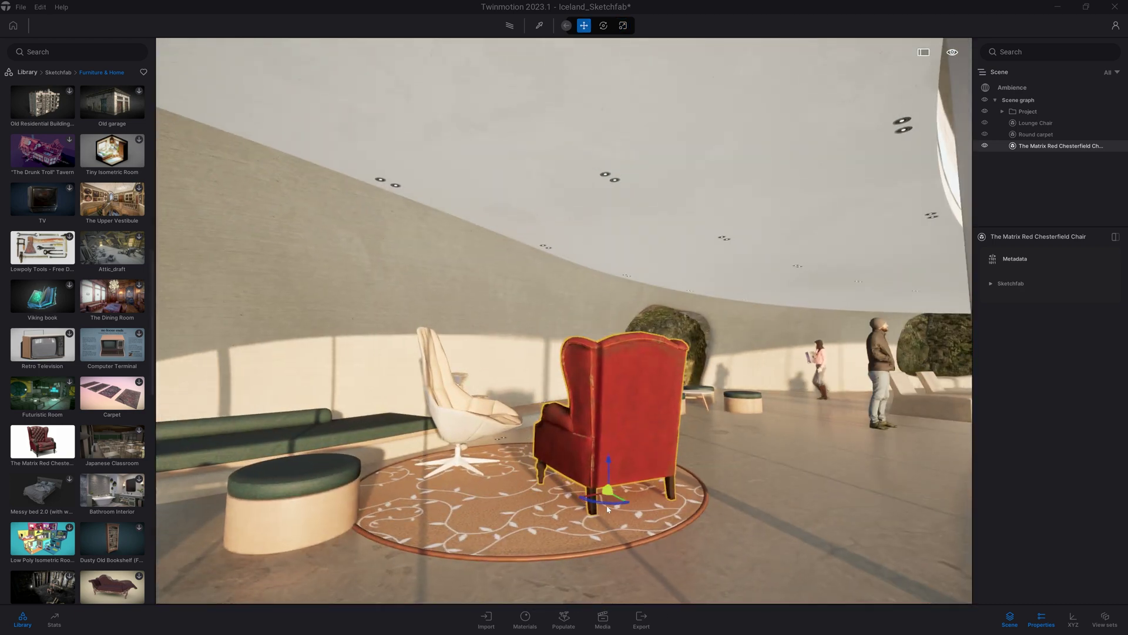
{"action": "left_click_drag", "start_coordinate": [607, 503], "coordinate": [111, 480]}
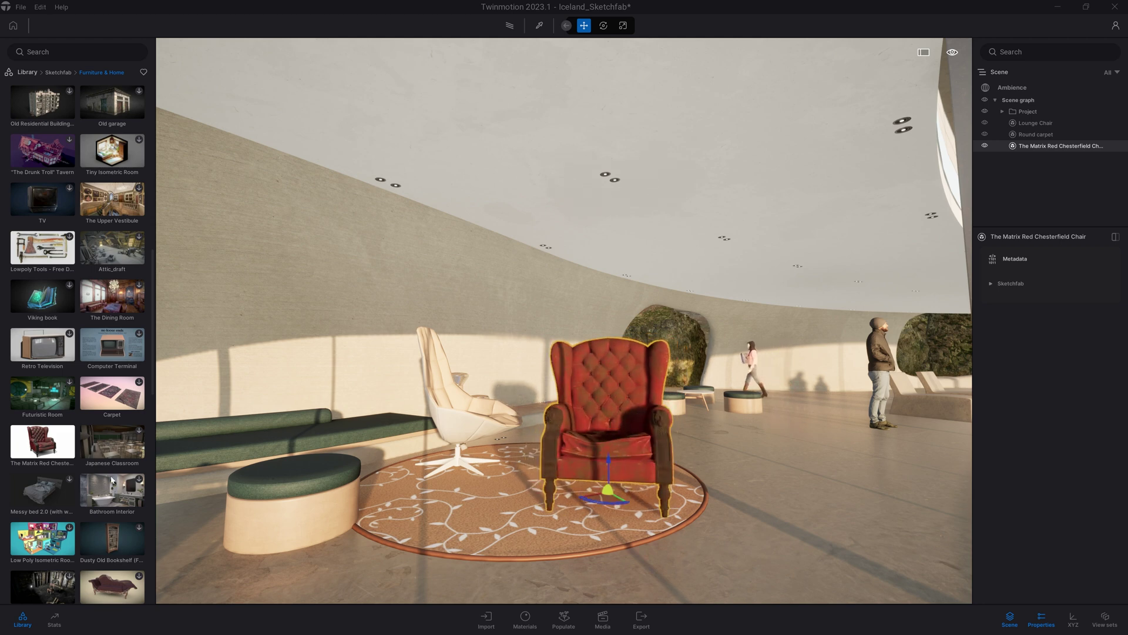
Step: Place two more Matrix Red Chesterfield Chairs, one on either side of the first, and clear the selection
{"action": "left_click_drag", "start_coordinate": [42, 441], "coordinate": [439, 552]}
{"action": "key", "text": "Escape"}
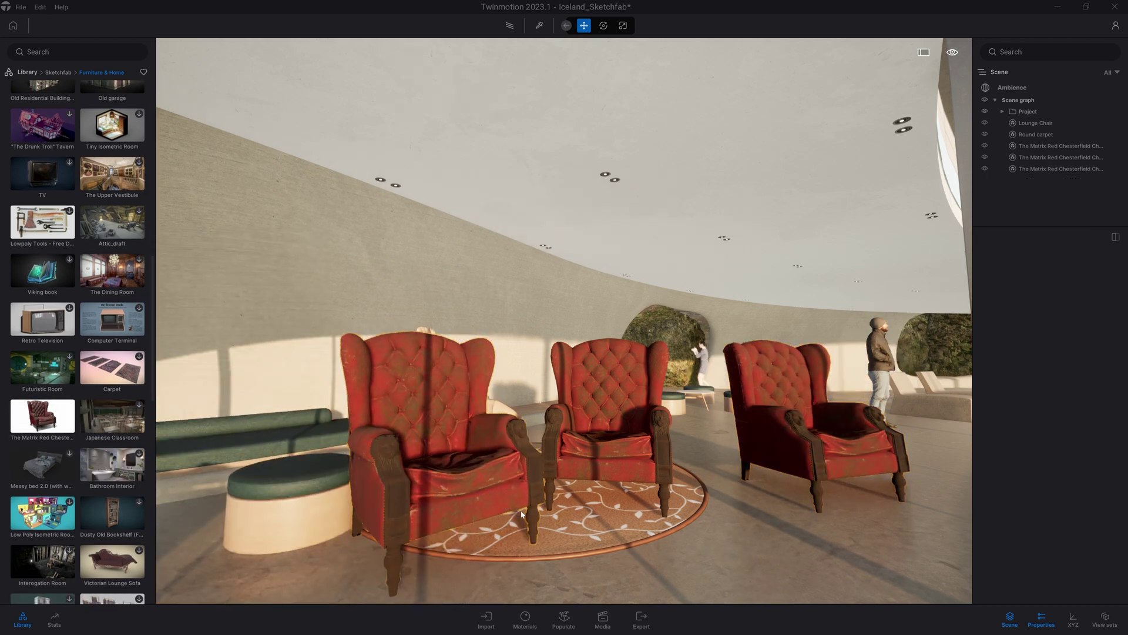
Step: Download The Dining Room asset and place it on the open gravel ground outside the building
{"action": "middle_click_drag", "start_coordinate": [616, 439], "coordinate": [814, 392], "text": "shift"}
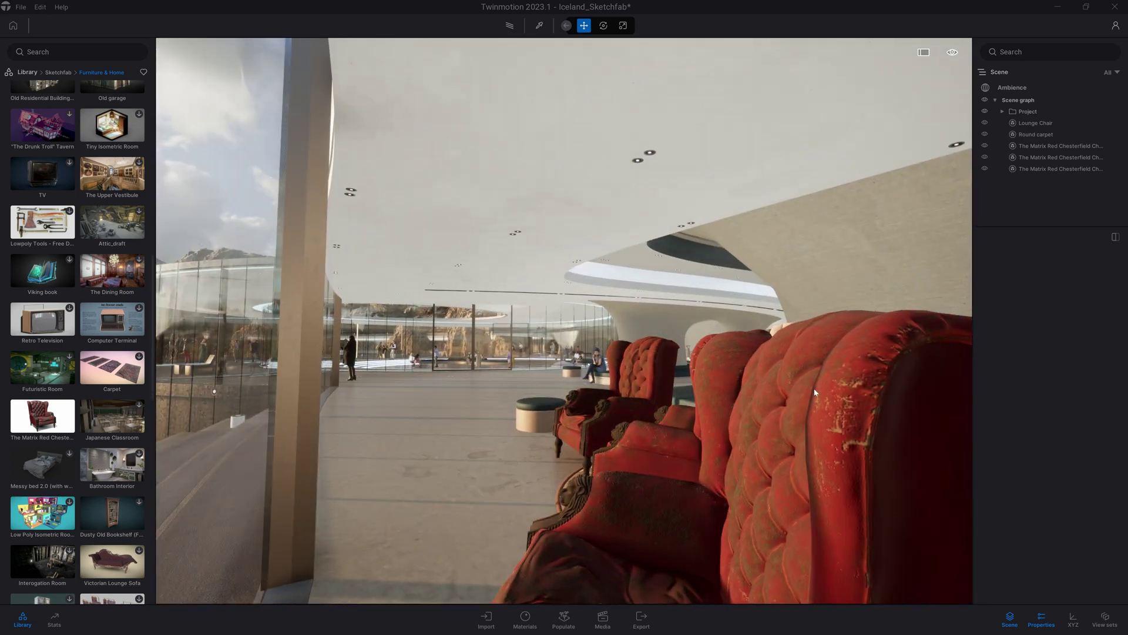
{"action": "key", "text": "s"}
{"action": "right_click_drag", "start_coordinate": [785, 376], "coordinate": [786, 382]}
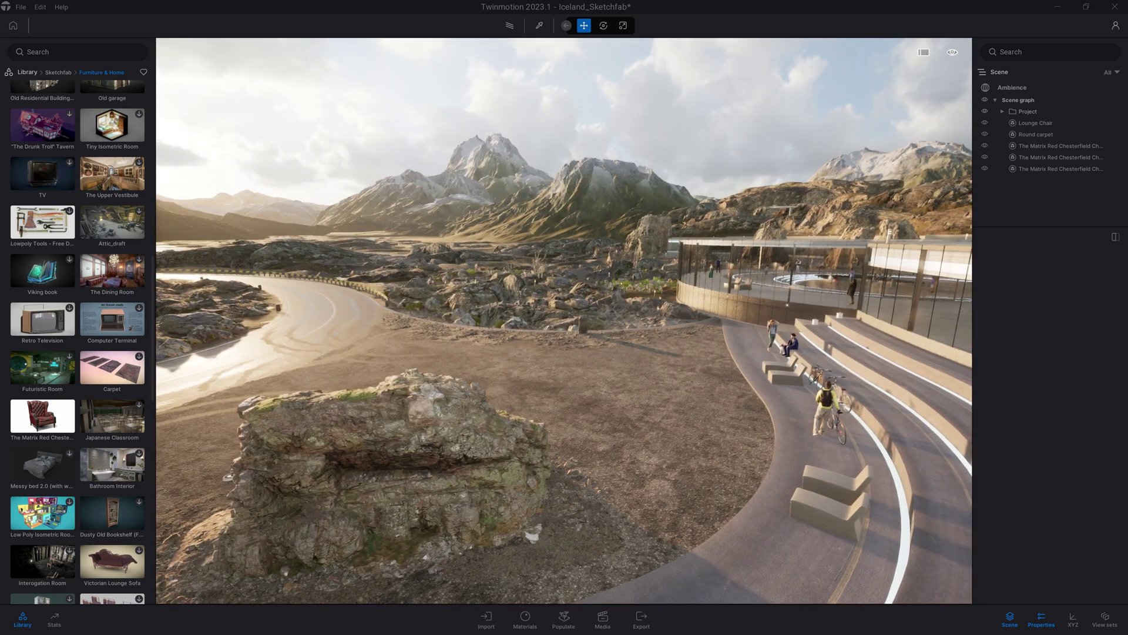
{"action": "scroll", "coordinate": [786, 380], "scroll_direction": "up", "scroll_amount": 5}
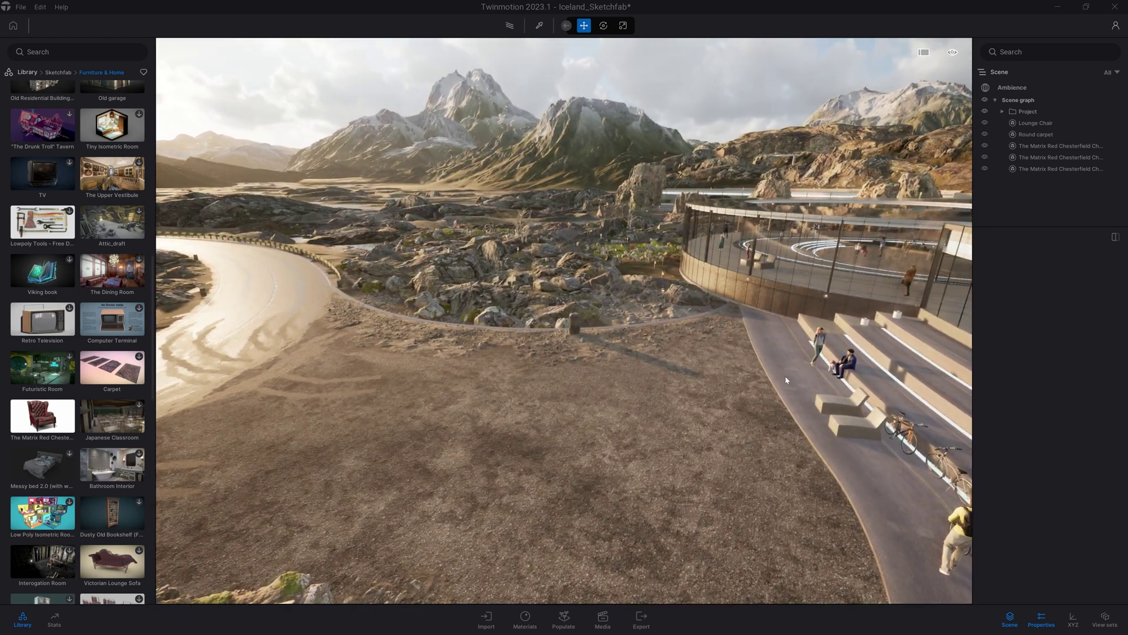
{"action": "right_click_drag", "start_coordinate": [786, 380], "coordinate": [948, 375]}
{"action": "key", "text": "a"}
{"action": "key", "text": "q"}
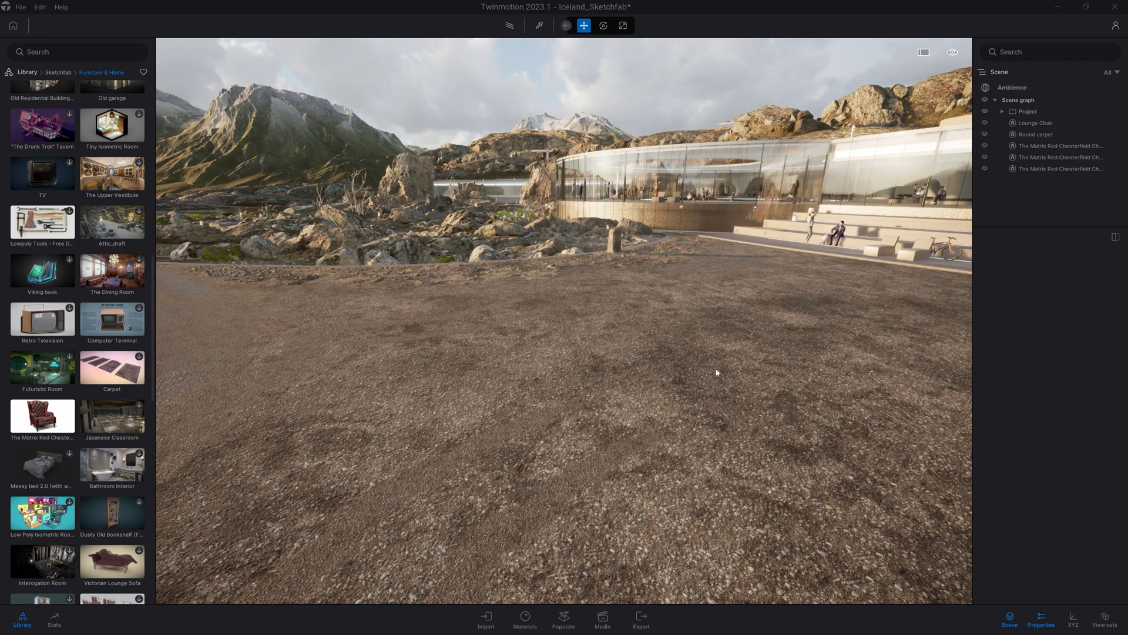
{"action": "mouse_move", "coordinate": [119, 280]}
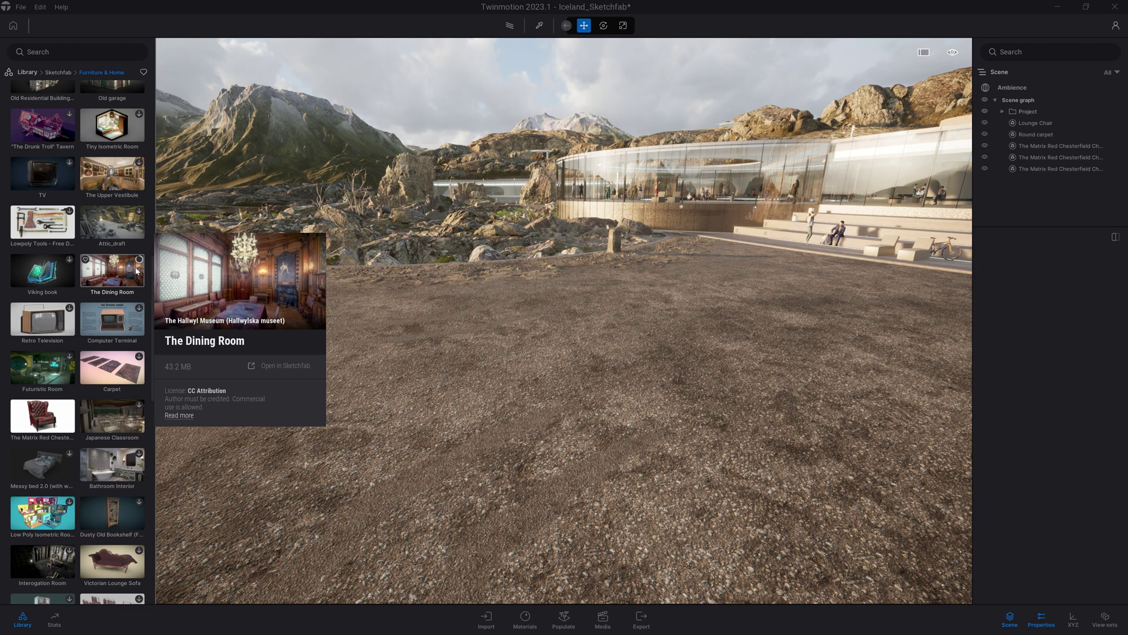
{"action": "left_click_drag", "start_coordinate": [115, 278], "coordinate": [596, 338]}
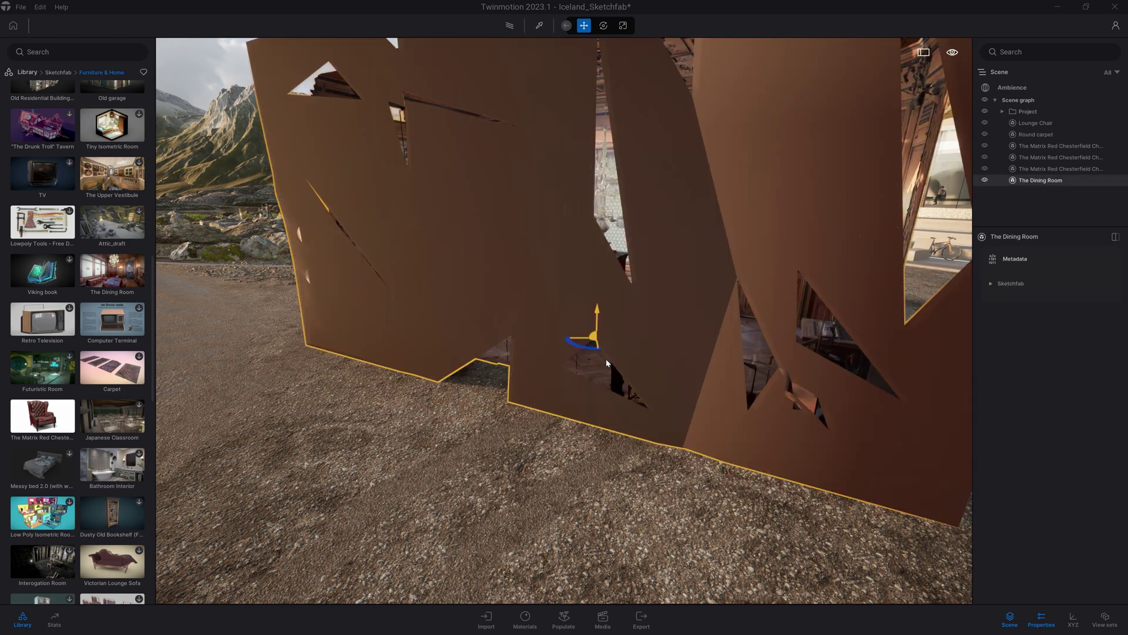
Step: Inspect the interior of The Dining Room, then remove it from the scene
{"action": "right_click_drag", "start_coordinate": [596, 337], "coordinate": [605, 361]}
{"action": "key", "text": "w"}
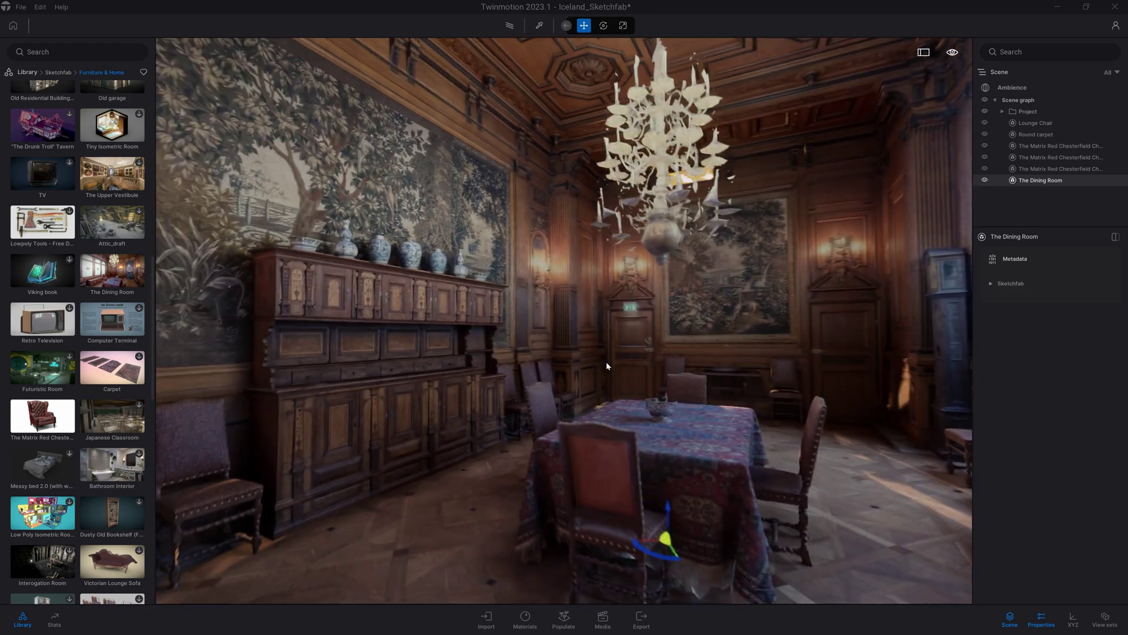
{"action": "key", "text": "Escape"}
{"action": "right_click_drag", "start_coordinate": [669, 392], "coordinate": [727, 389]}
{"action": "key", "text": "s"}
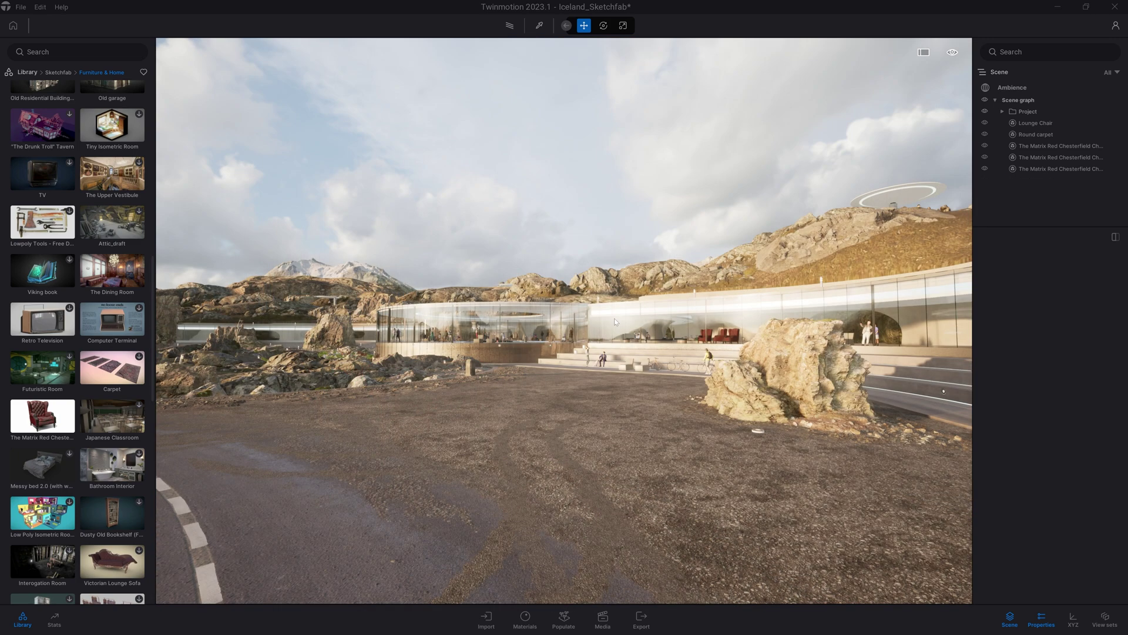
Step: Browse the Sketchfab Architecture category and examine its building, city and room assets
{"action": "left_click", "coordinate": [58, 72]}
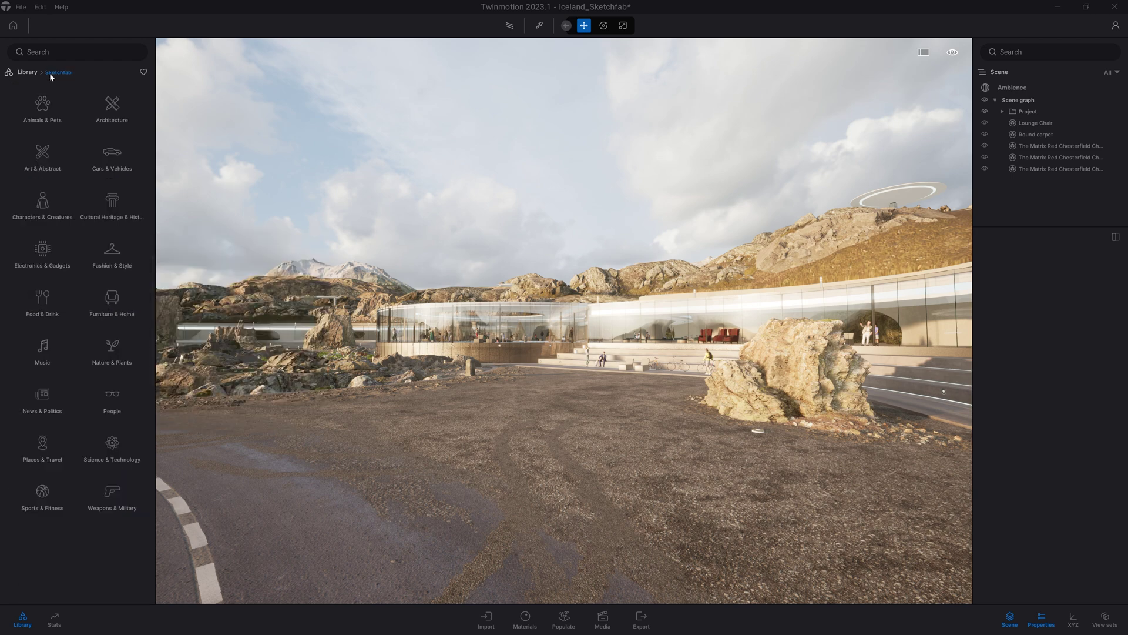
{"action": "left_click", "coordinate": [111, 109]}
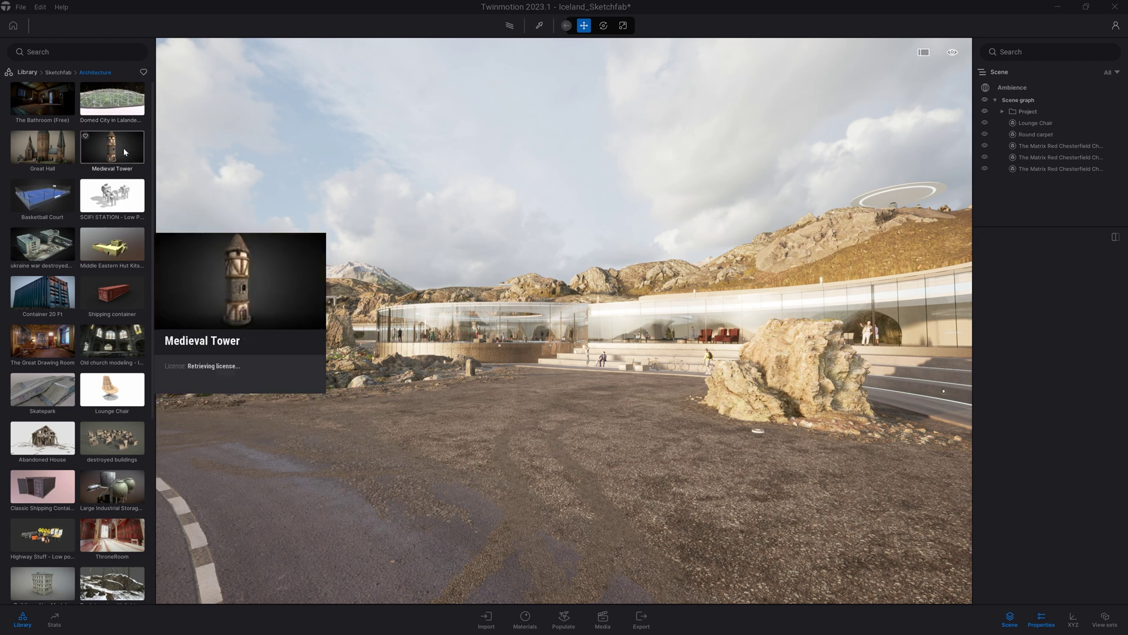
{"action": "mouse_move", "coordinate": [48, 198]}
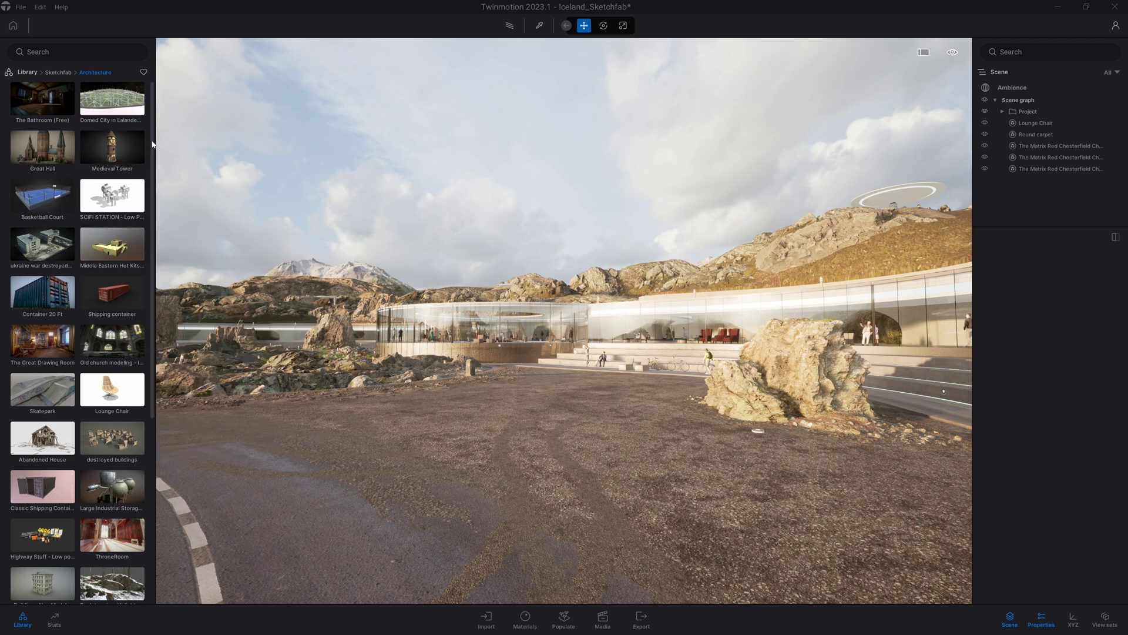
{"action": "left_click_drag", "start_coordinate": [152, 144], "coordinate": [141, 306]}
{"action": "scroll", "coordinate": [46, 361], "scroll_direction": "down", "scroll_amount": 7}
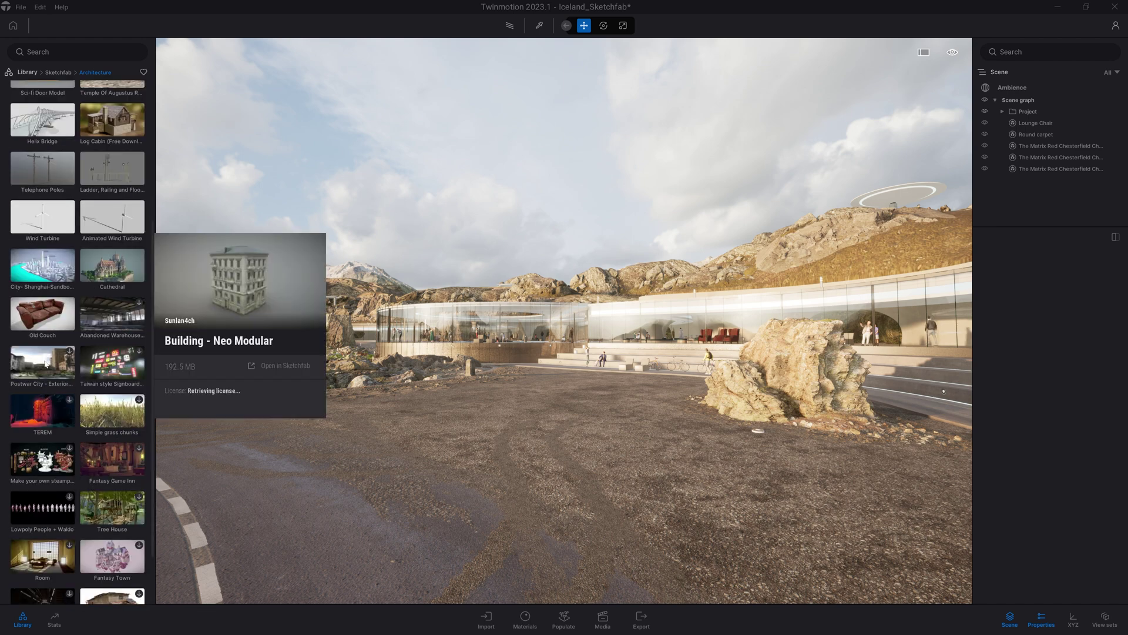
{"action": "mouse_move", "coordinate": [46, 322]}
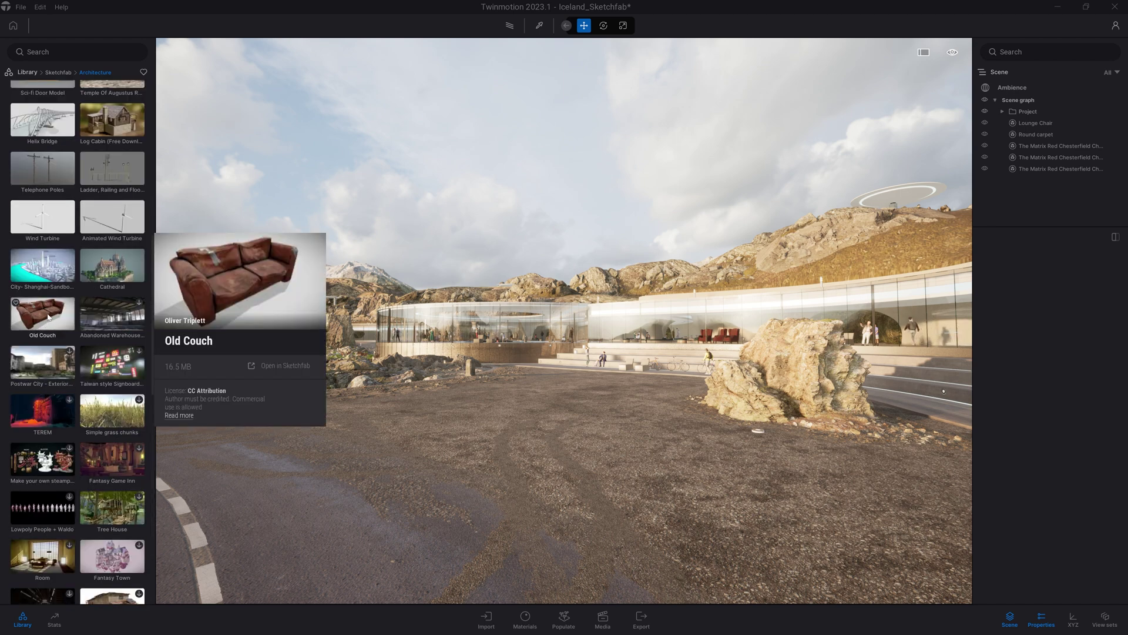
{"action": "scroll", "coordinate": [48, 317], "scroll_direction": "down", "scroll_amount": 8}
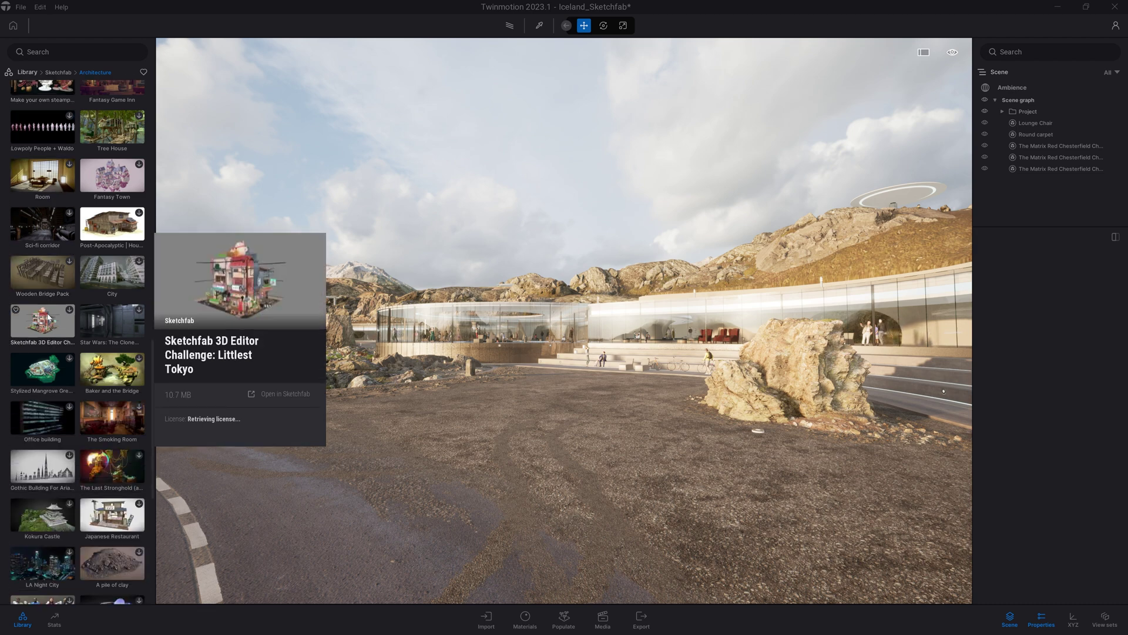
{"action": "scroll", "coordinate": [48, 318], "scroll_direction": "down", "scroll_amount": 5}
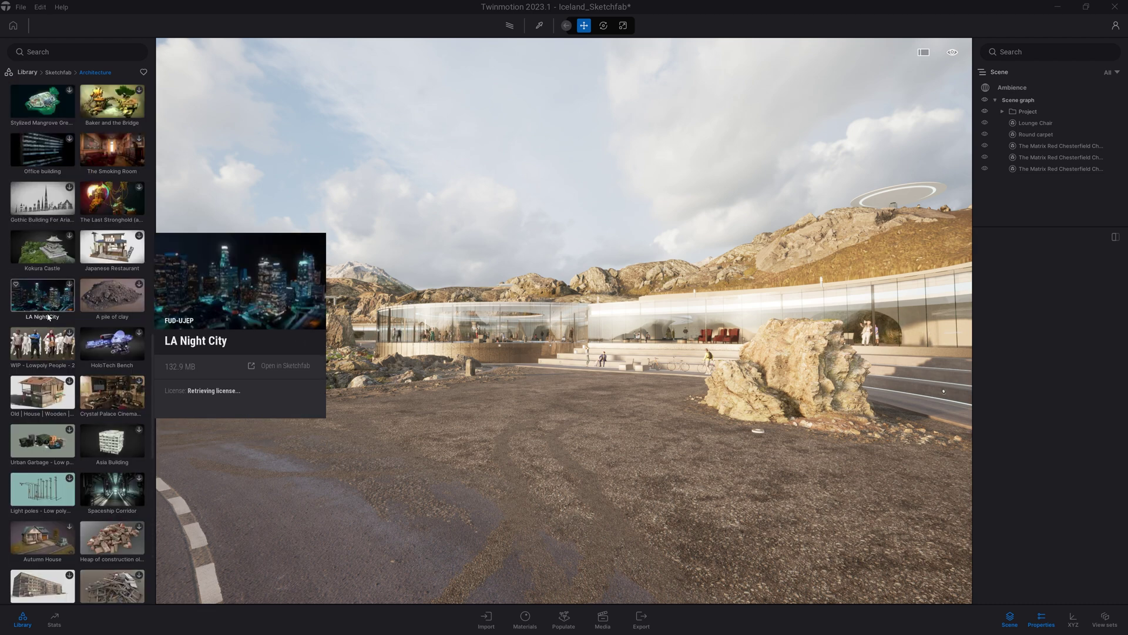
{"action": "scroll", "coordinate": [48, 317], "scroll_direction": "down", "scroll_amount": 7}
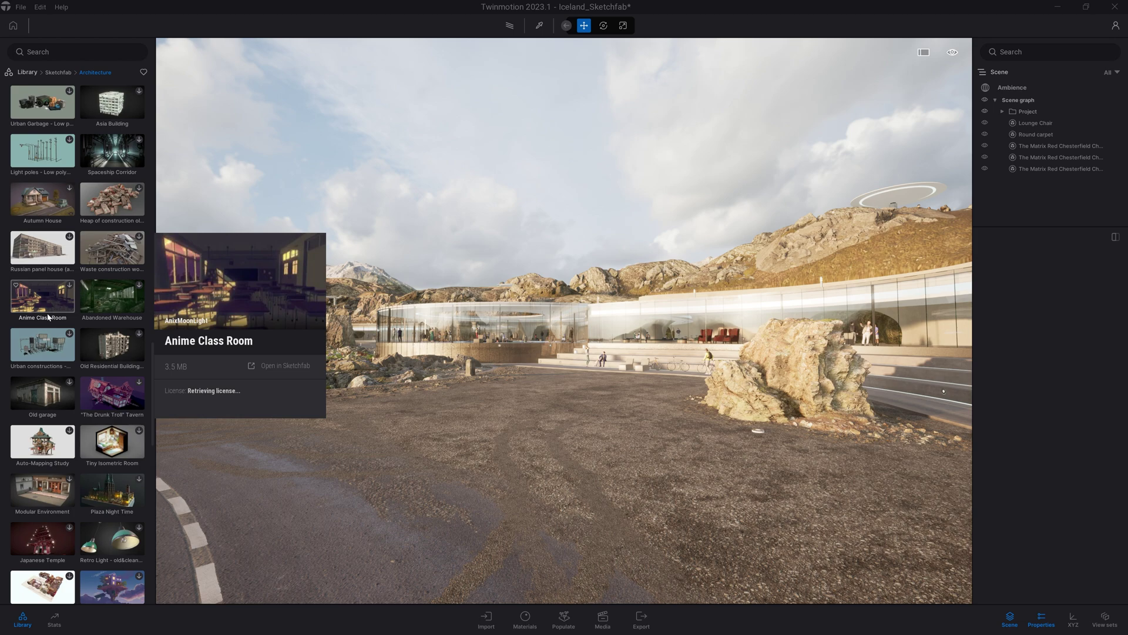
{"action": "scroll", "coordinate": [48, 317], "scroll_direction": "down", "scroll_amount": 7}
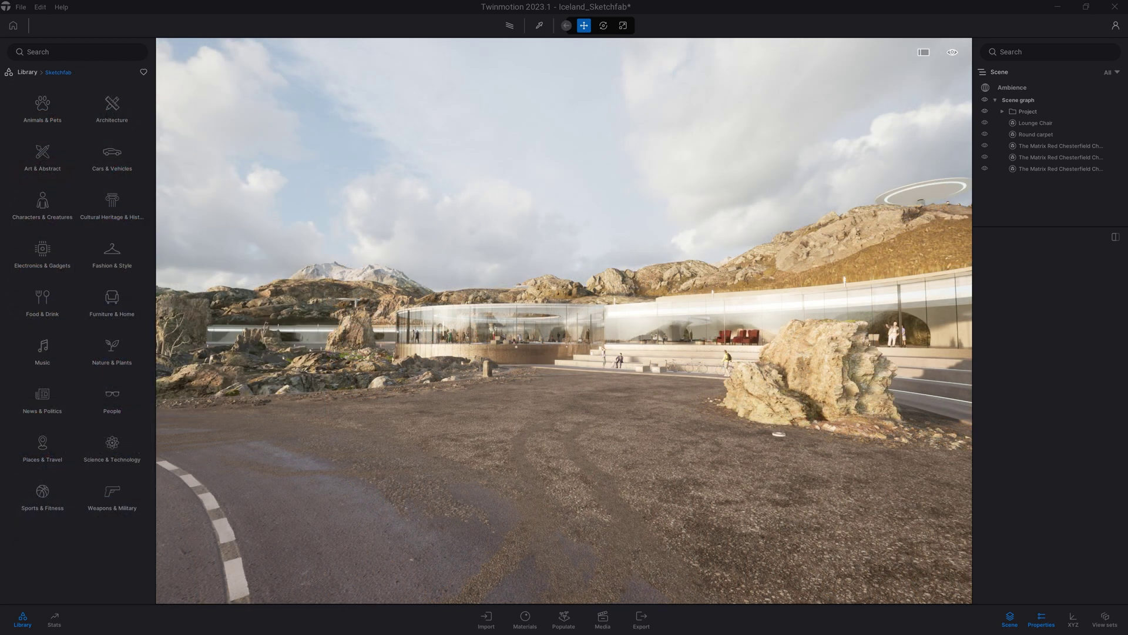
Step: Place the Wood chopping trunk base and Wood chopping trunk base log from Sketchfab's Nature & Plants on the rocky dirt clearing
{"action": "key", "text": "w"}
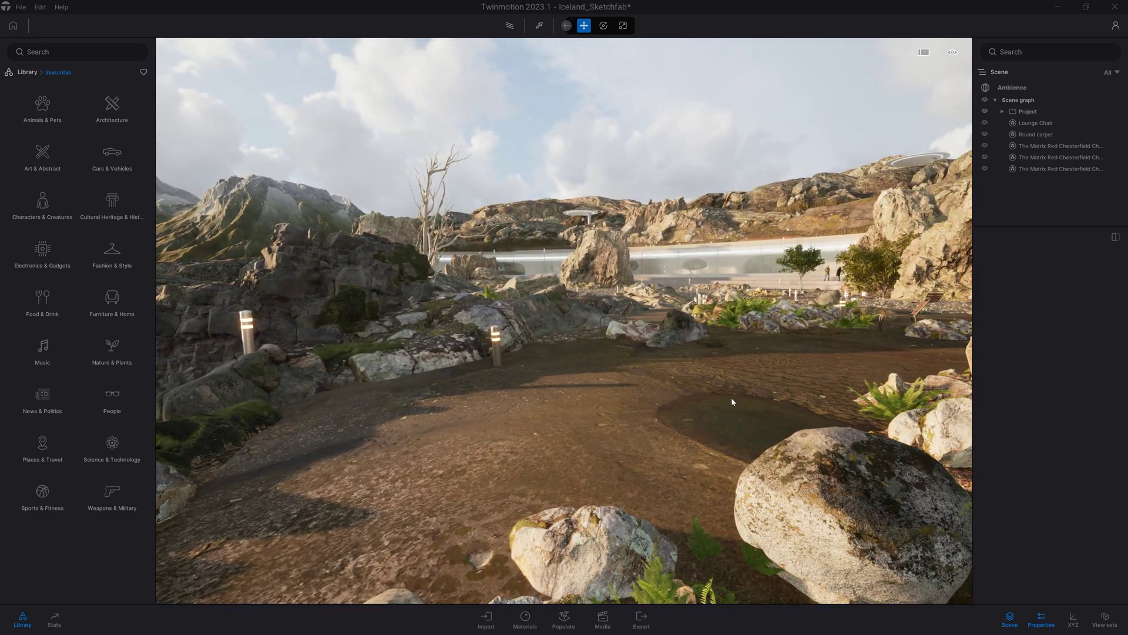
{"action": "left_click", "coordinate": [112, 349]}
{"action": "mouse_move", "coordinate": [110, 352]}
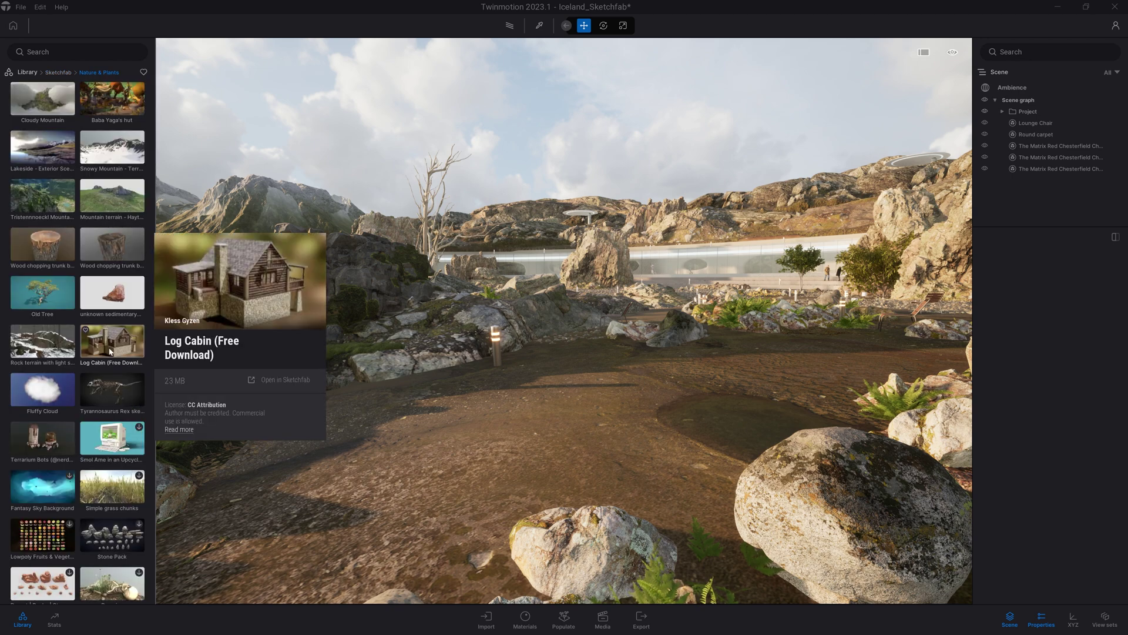
{"action": "left_click_drag", "start_coordinate": [26, 244], "coordinate": [554, 401]}
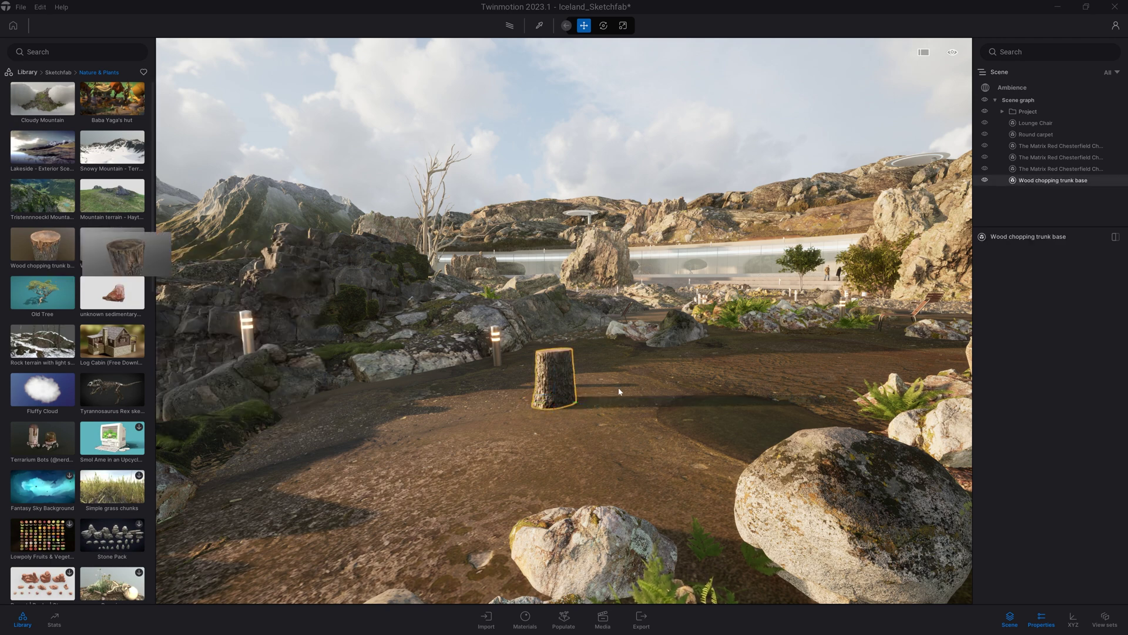
{"action": "left_click_drag", "start_coordinate": [618, 391], "coordinate": [621, 392]}
Step: Move the Wood chopping trunk base farther back, next to the path light at the clearing's edge
{"action": "scroll", "coordinate": [598, 424], "scroll_direction": "up", "scroll_amount": 5}
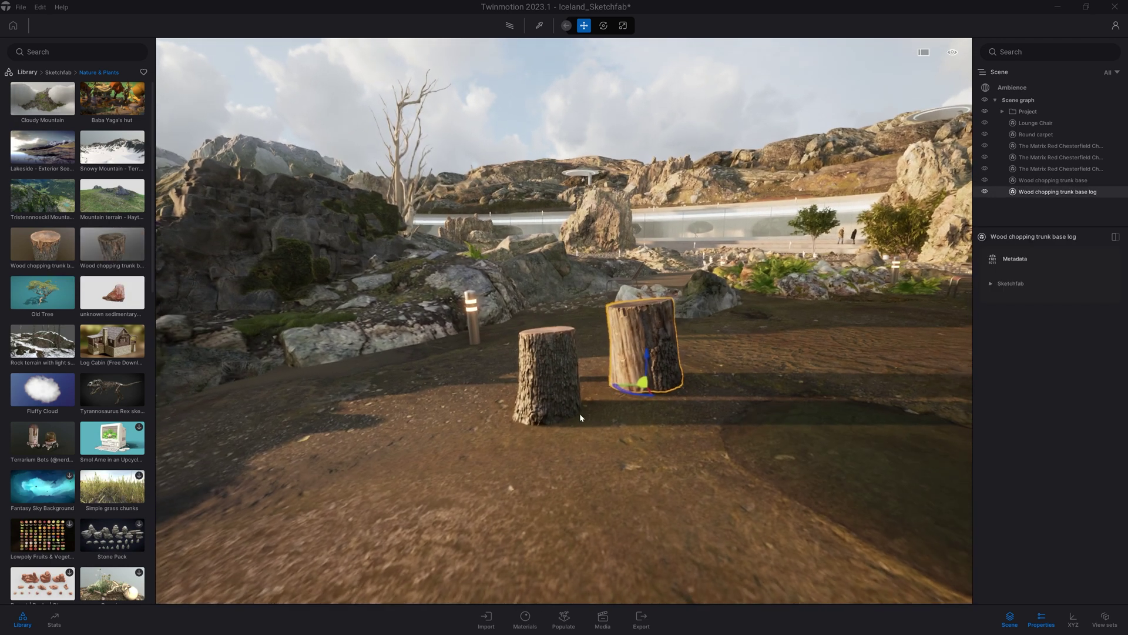
{"action": "left_click", "coordinate": [564, 407]}
{"action": "left_click_drag", "start_coordinate": [551, 414], "coordinate": [497, 375]}
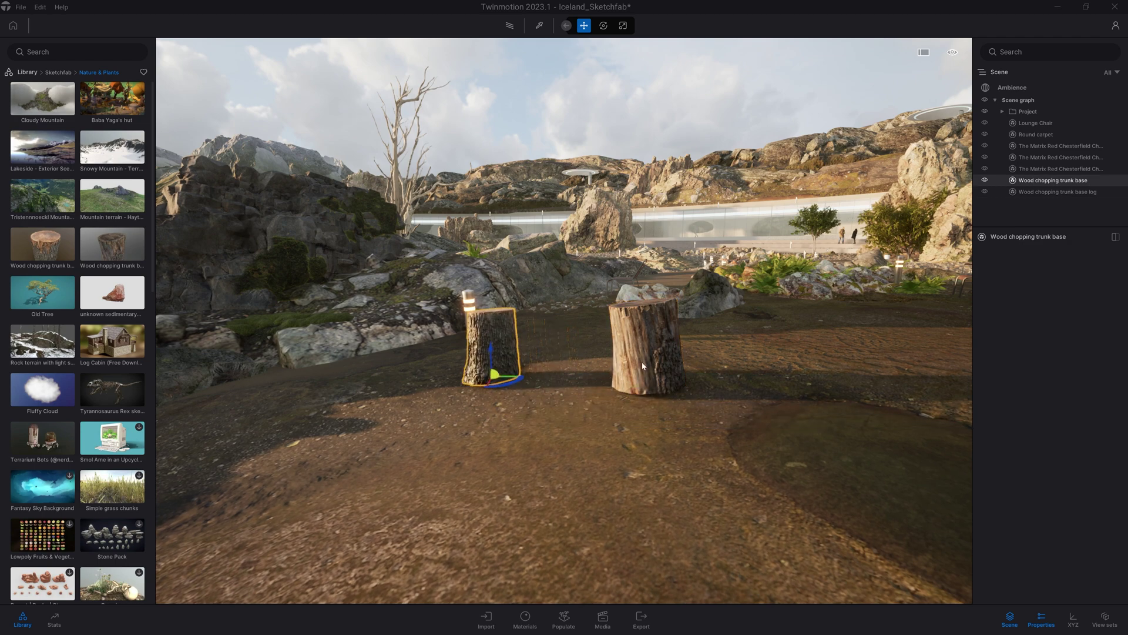
Step: Scale both wood chopping trunks down to stool size and clear the selection
{"action": "left_click", "coordinate": [653, 389]}
{"action": "left_click_drag", "start_coordinate": [653, 389], "coordinate": [499, 398]}
{"action": "key", "text": "Tab"}
{"action": "key", "text": "Tab"}
{"action": "left_click", "coordinate": [497, 360]}
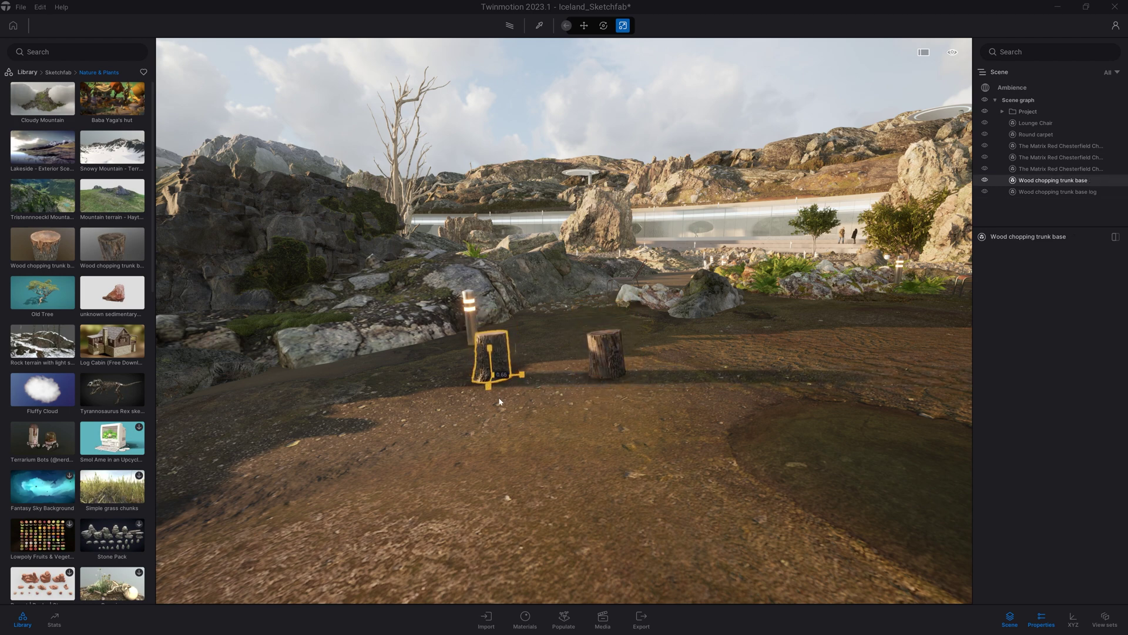
{"action": "key", "text": "Escape"}
Step: Search the Sketchfab library for "tent"
{"action": "right_click_drag", "start_coordinate": [716, 369], "coordinate": [675, 360]}
{"action": "scroll", "coordinate": [668, 365], "scroll_direction": "down", "scroll_amount": 5}
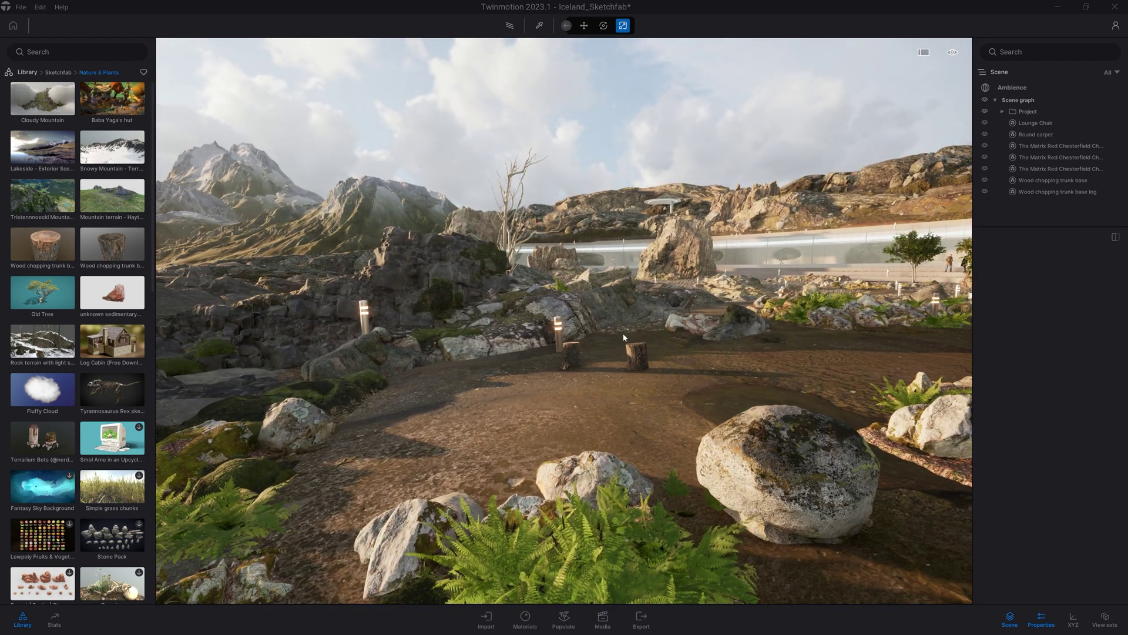
{"action": "left_click", "coordinate": [63, 73]}
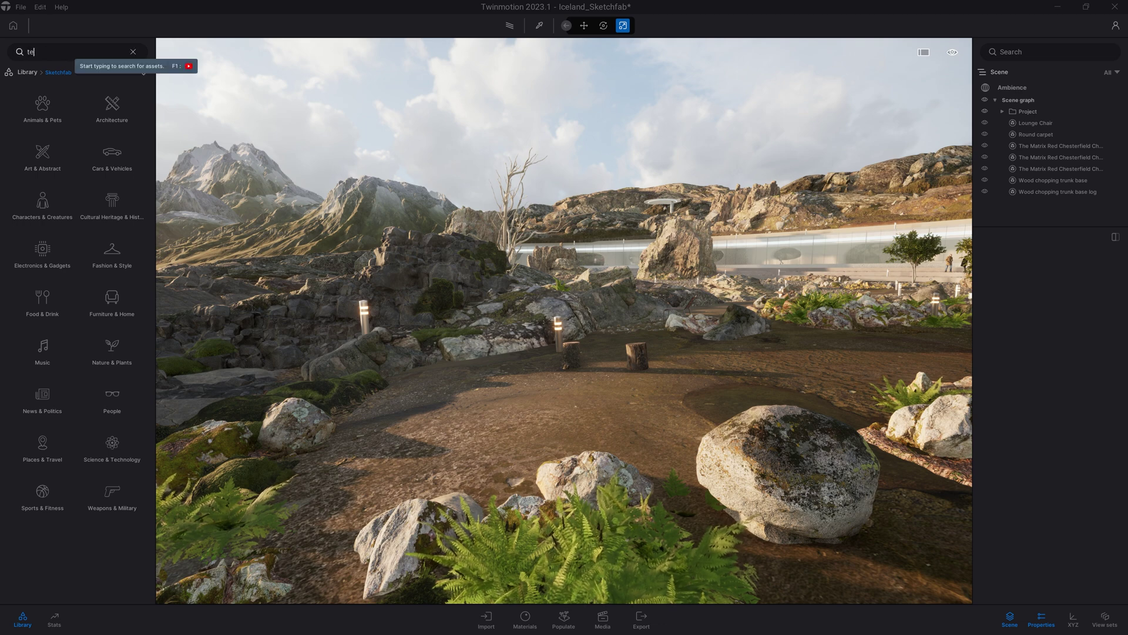
{"action": "type", "text": "tent"}
{"action": "key", "text": "Return"}
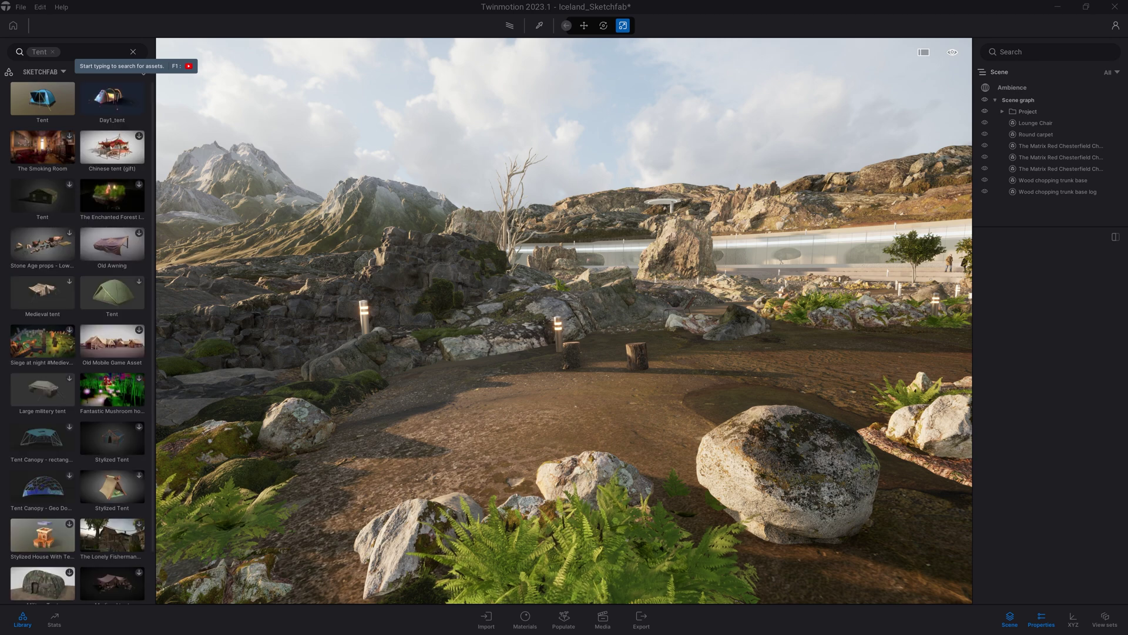
Step: Place and rotate Day1_tent on one side of the clearing, and add the blue Tent on the other side
{"action": "key", "text": "w"}
{"action": "right_click_drag", "start_coordinate": [675, 408], "coordinate": [629, 464]}
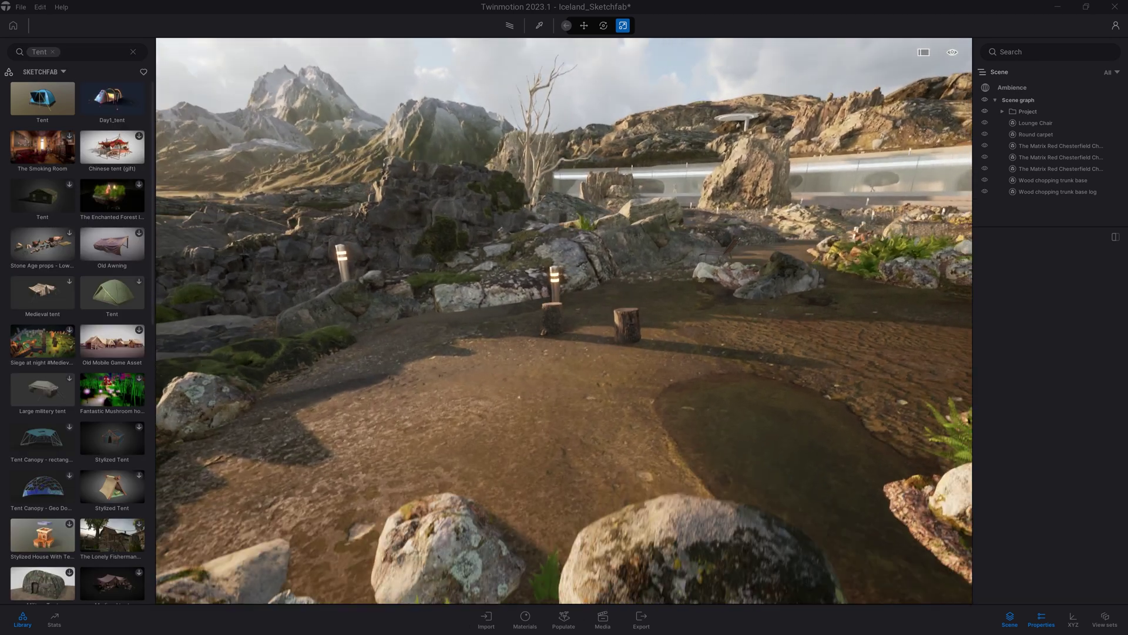
{"action": "mouse_move", "coordinate": [54, 103]}
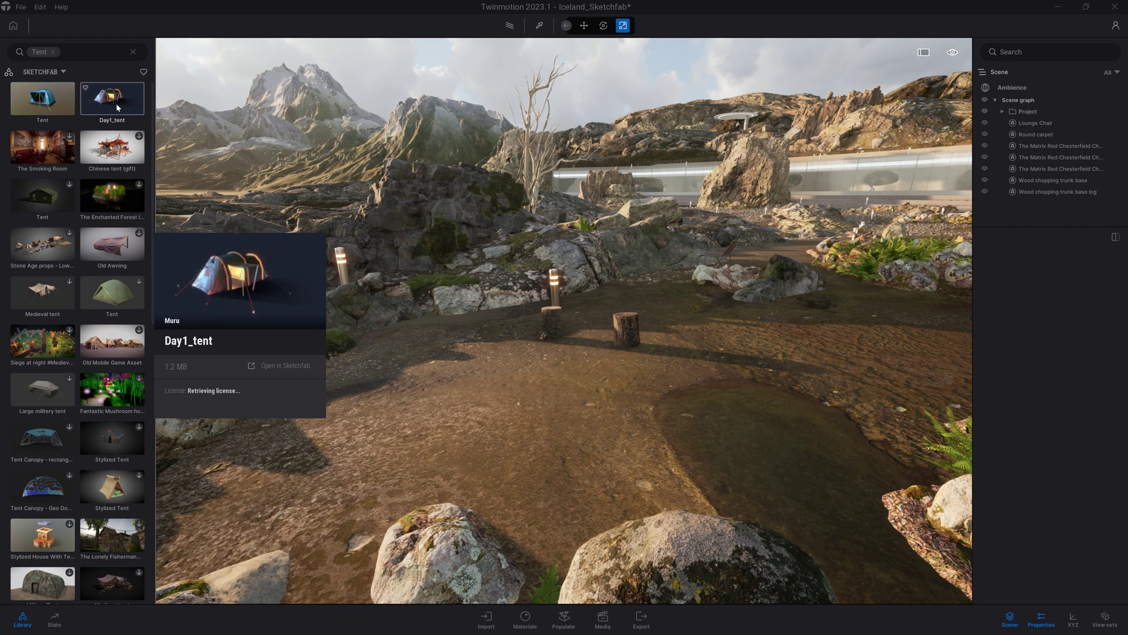
{"action": "left_click_drag", "start_coordinate": [111, 98], "coordinate": [387, 403]}
{"action": "key", "text": "Tab"}
{"action": "key", "text": "Escape"}
{"action": "left_click_drag", "start_coordinate": [53, 100], "coordinate": [712, 349]}
Step: Reposition the two trunks between the tents and place a copy of the Wood chopping trunk base in the foreground
{"action": "left_click", "coordinate": [630, 338]}
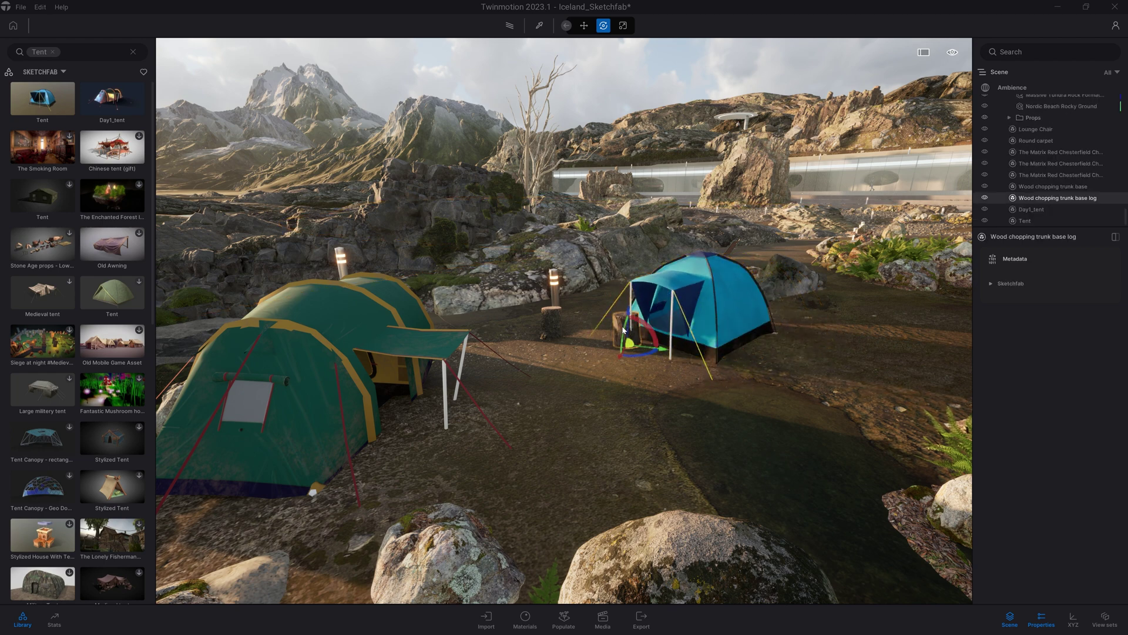
{"action": "left_click_drag", "start_coordinate": [628, 343], "coordinate": [660, 469]}
{"action": "left_click", "coordinate": [551, 326]}
{"action": "left_click", "coordinate": [540, 365]}
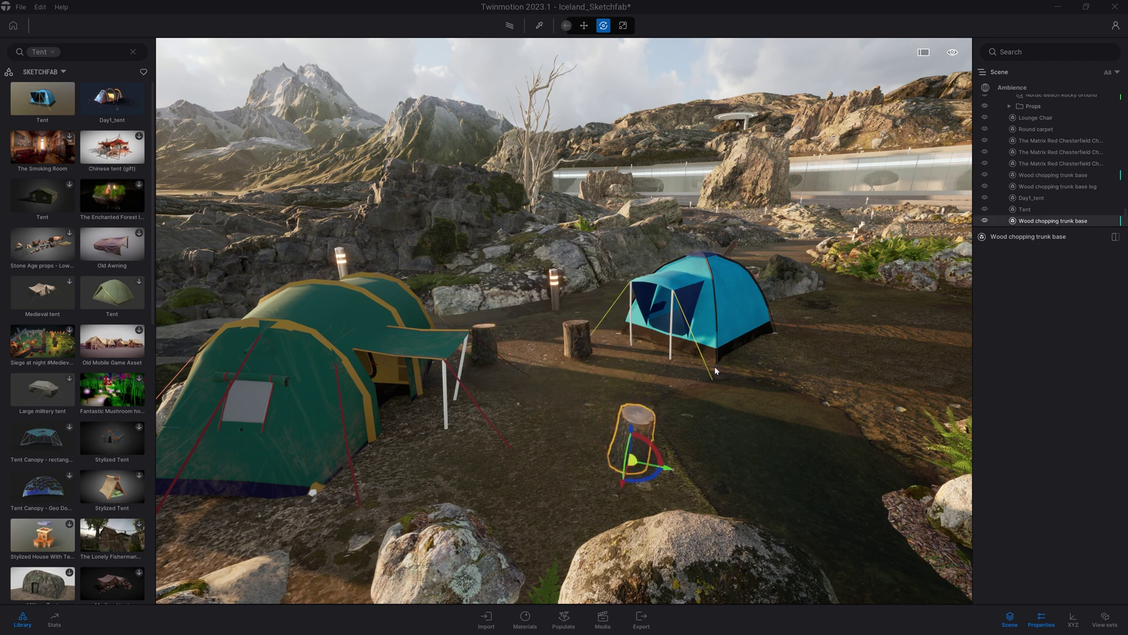
{"action": "key", "text": "Escape"}
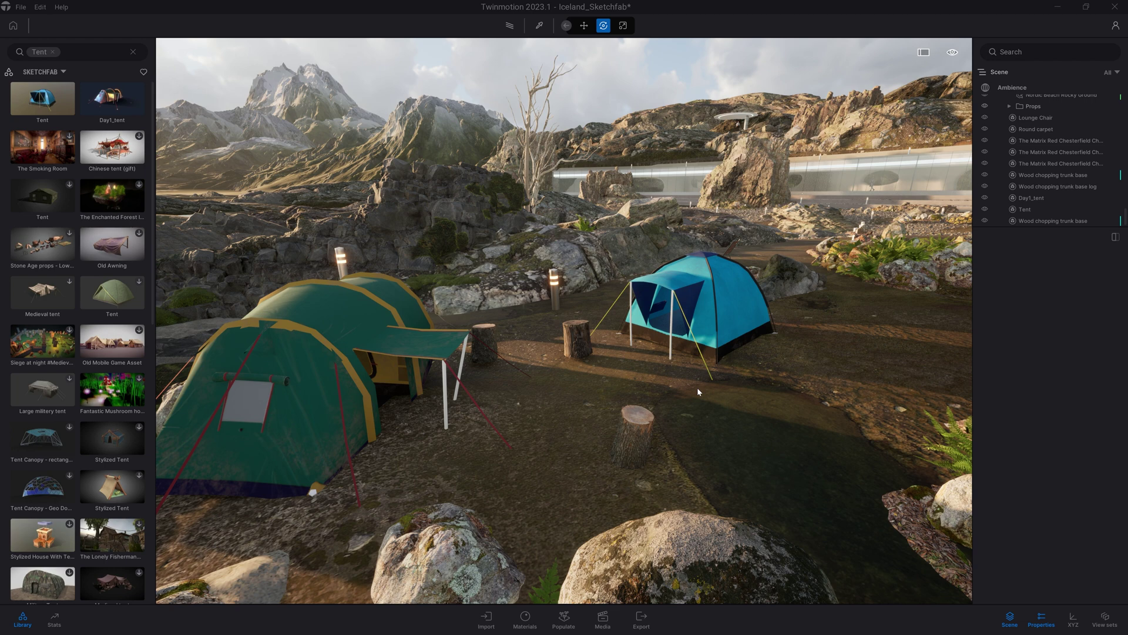
Step: Clear the tent search and place Backyard firewood OF4 from the backyard accessories beside the front trunk
{"action": "left_click", "coordinate": [132, 52]}
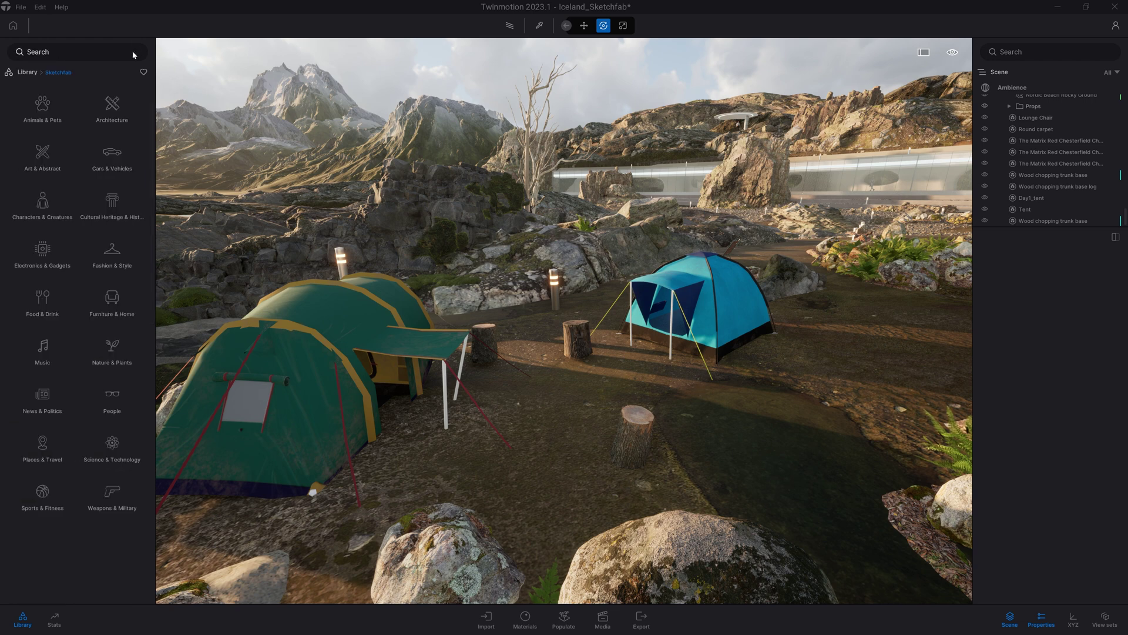
{"action": "left_click", "coordinate": [27, 72]}
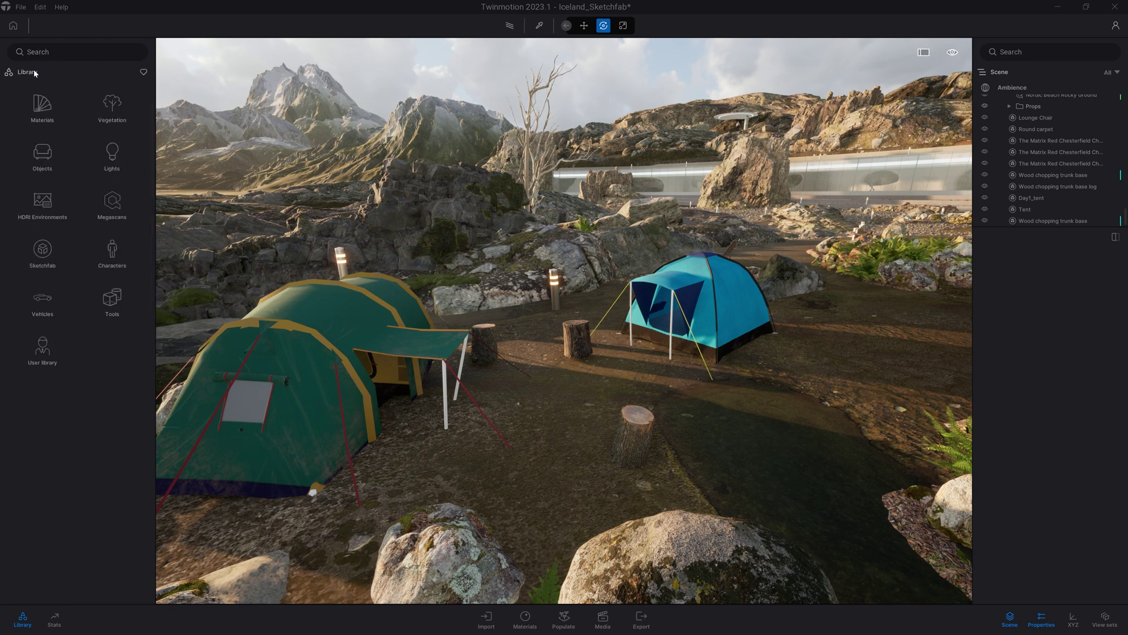
{"action": "left_click", "coordinate": [43, 154]}
{"action": "left_click", "coordinate": [42, 107]}
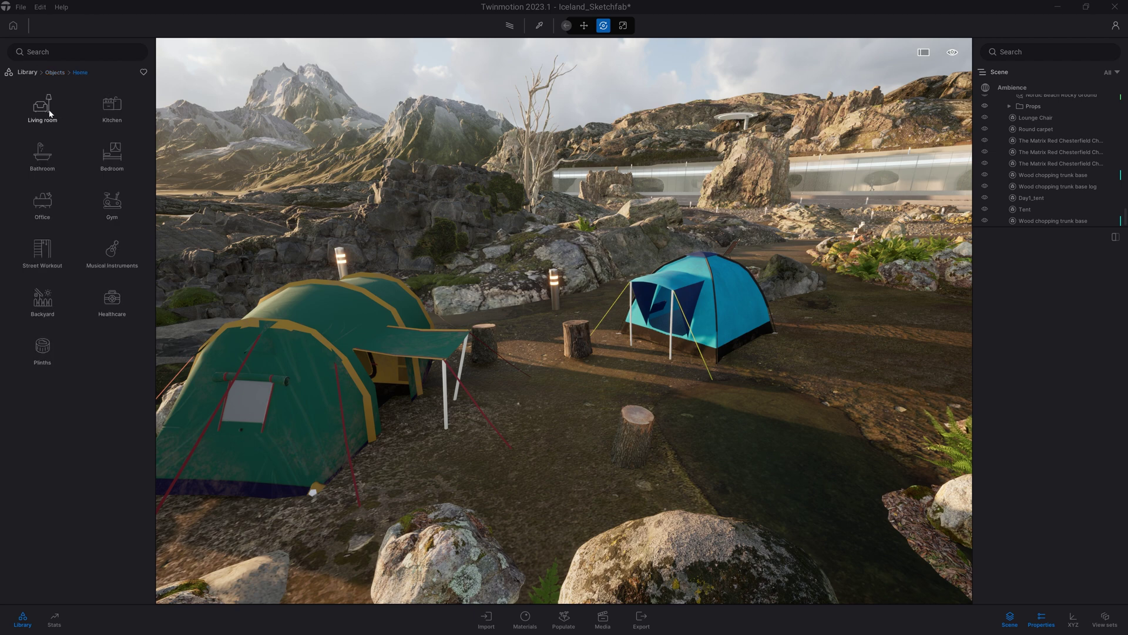
{"action": "left_click", "coordinate": [47, 314]}
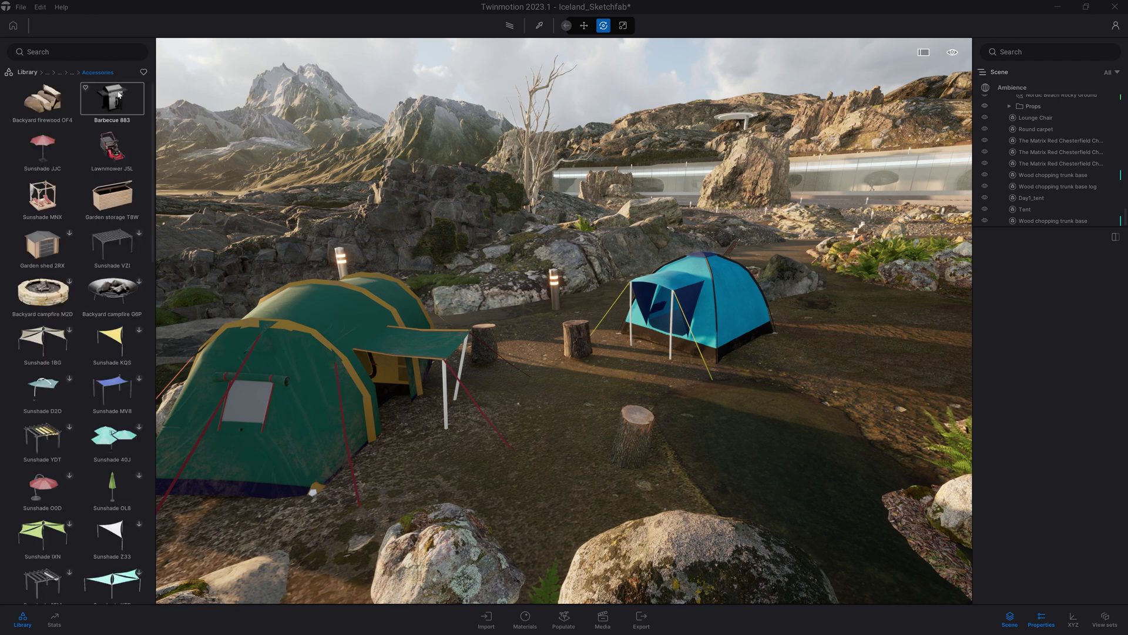
{"action": "left_click_drag", "start_coordinate": [42, 100], "coordinate": [581, 459]}
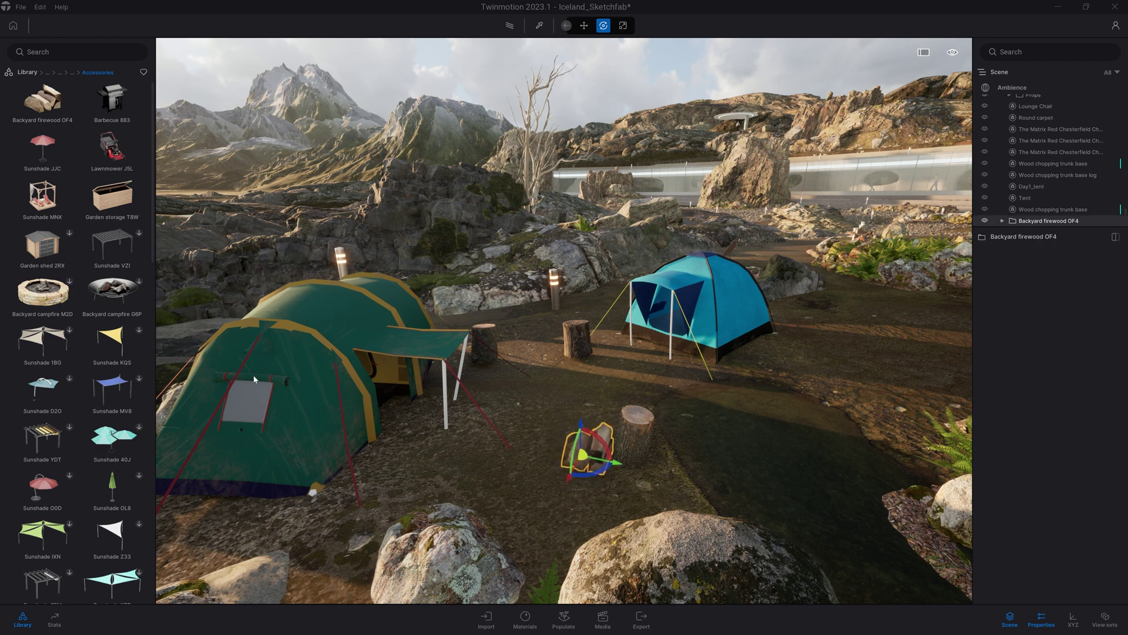
Step: Download Backyard campfire 05I, place it between the three trunks and clear the selection
{"action": "left_click_drag", "start_coordinate": [152, 190], "coordinate": [157, 341]}
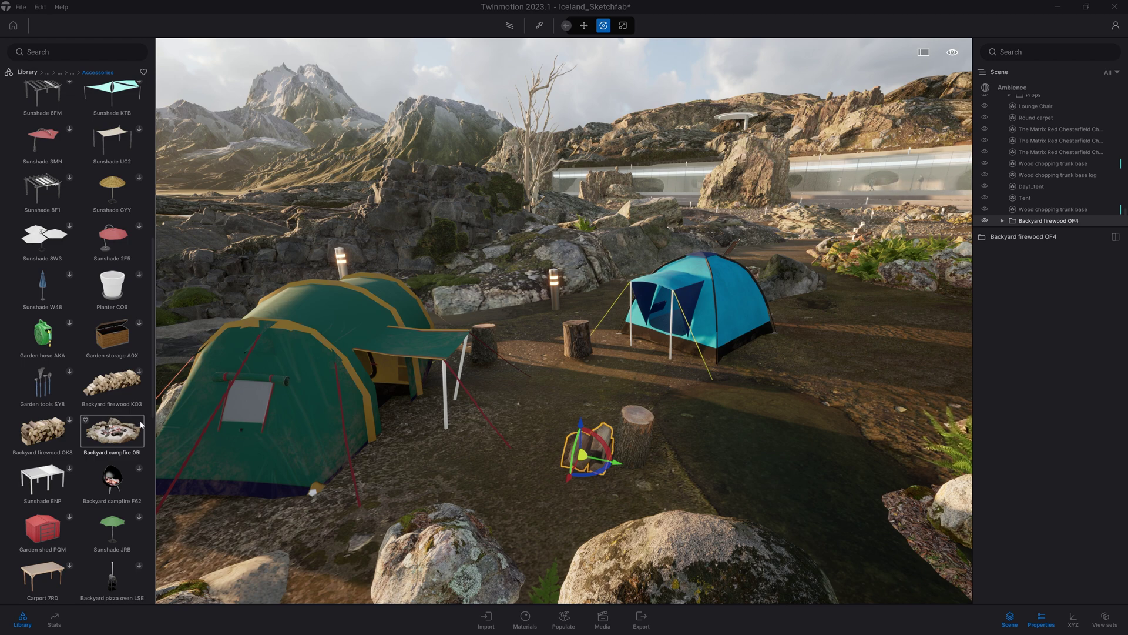
{"action": "left_click_drag", "start_coordinate": [141, 424], "coordinate": [580, 402]}
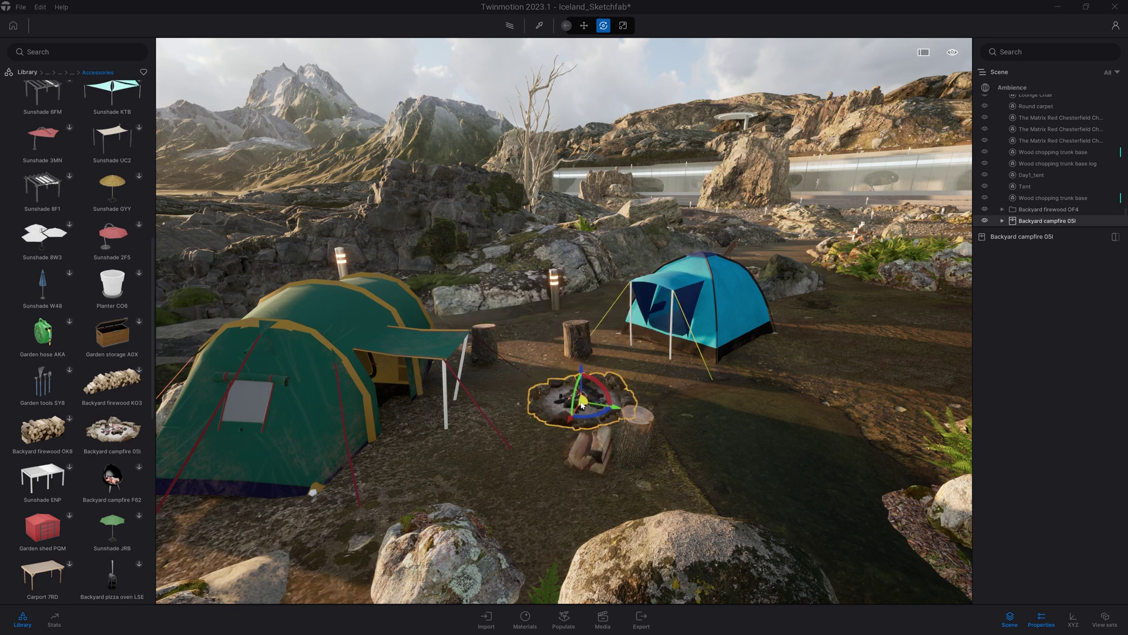
{"action": "key", "text": "Escape"}
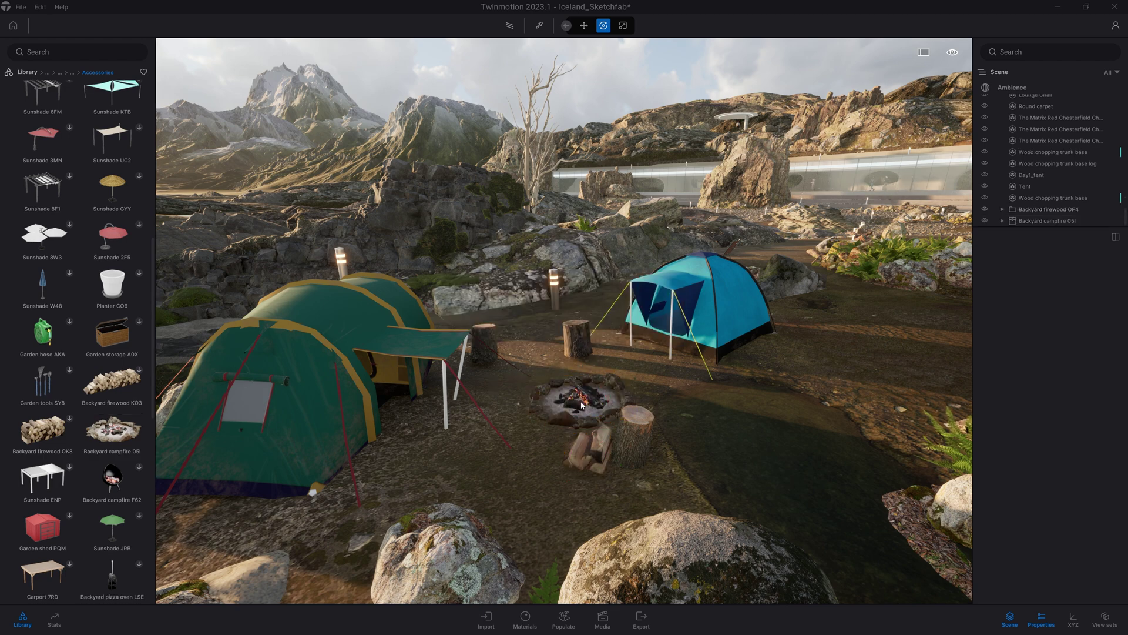
Step: Place the Small fire particle effect in the campfire and return the library to its main categories
{"action": "left_click", "coordinate": [60, 72]}
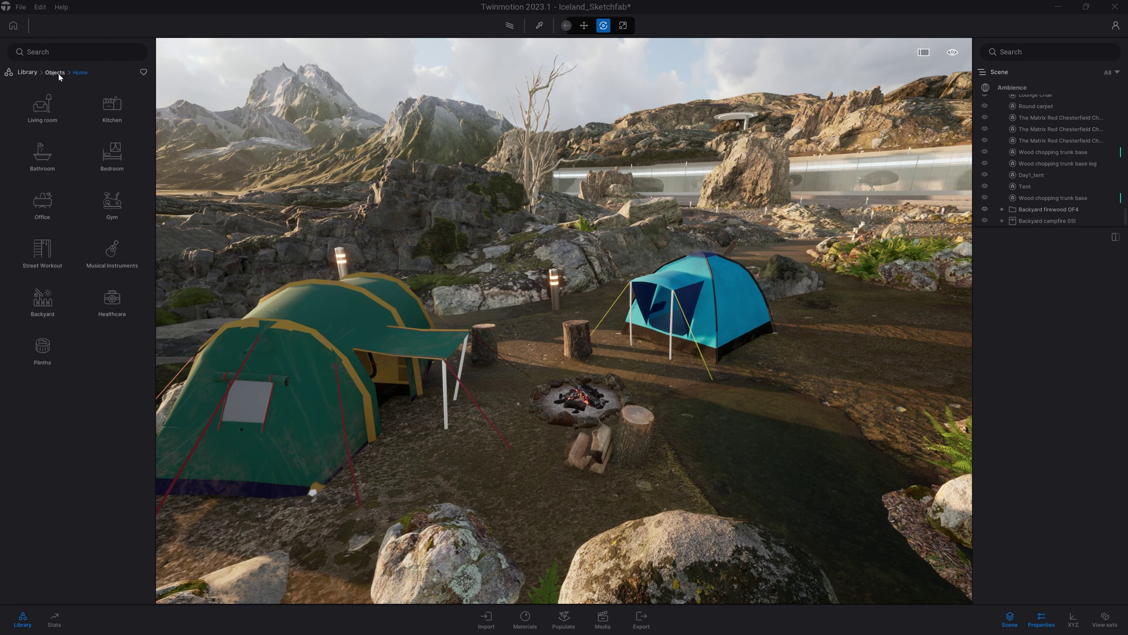
{"action": "left_click", "coordinate": [45, 216]}
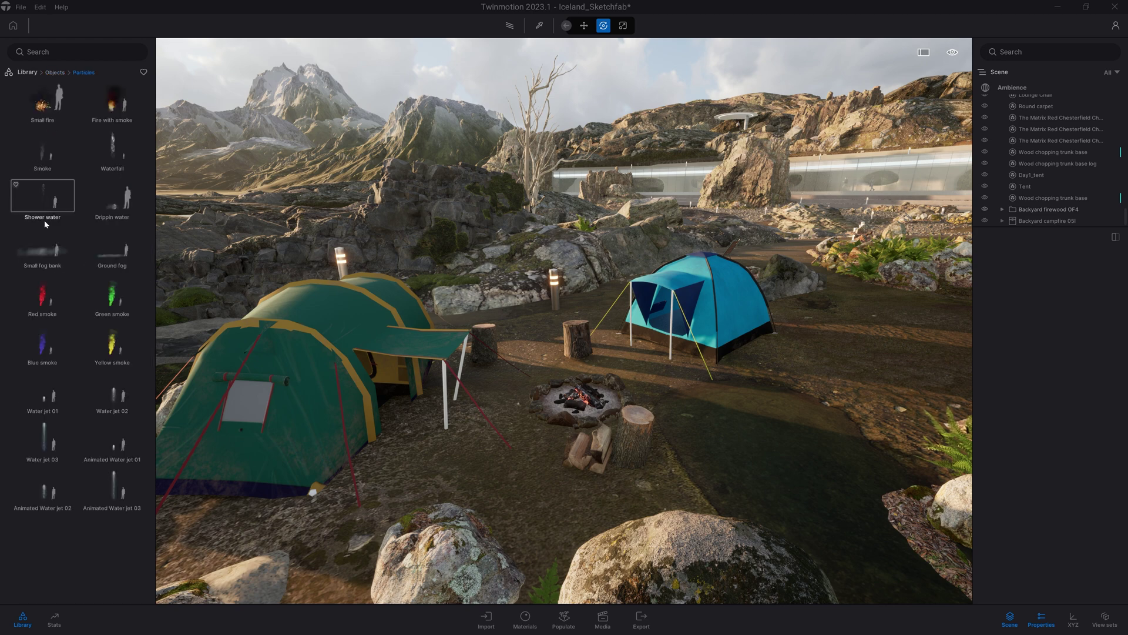
{"action": "left_click_drag", "start_coordinate": [75, 136], "coordinate": [604, 403]}
{"action": "middle_click_drag", "start_coordinate": [603, 403], "coordinate": [367, 376], "text": "shift"}
{"action": "right_click_drag", "start_coordinate": [752, 400], "coordinate": [668, 396]}
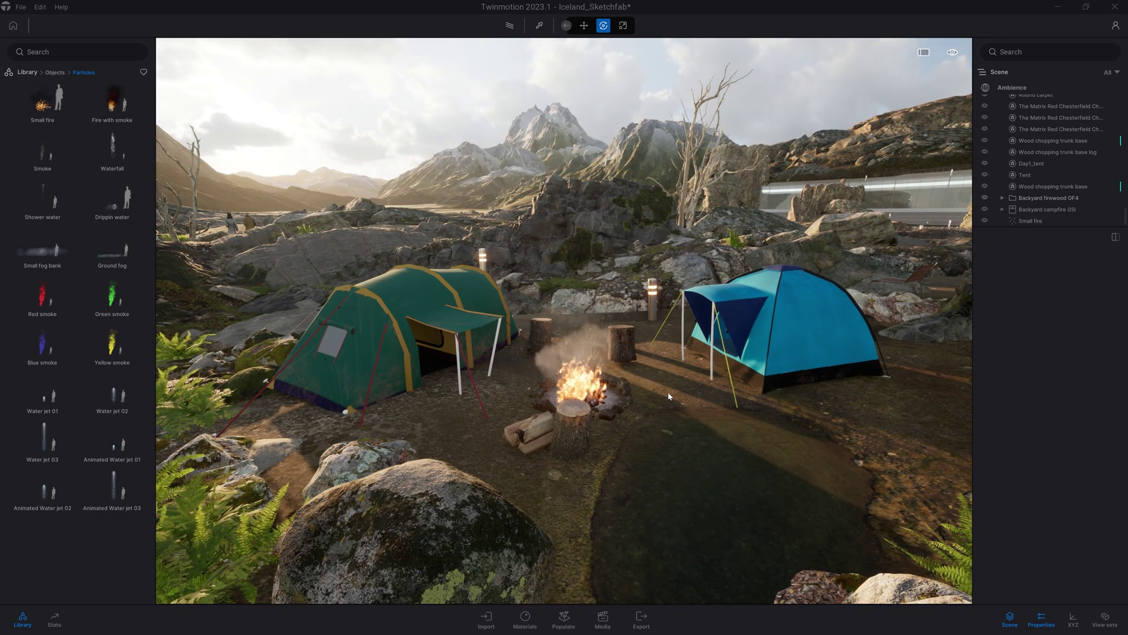
{"action": "key", "text": "s"}
{"action": "right_click_drag", "start_coordinate": [668, 394], "coordinate": [614, 373]}
{"action": "left_click", "coordinate": [27, 72]}
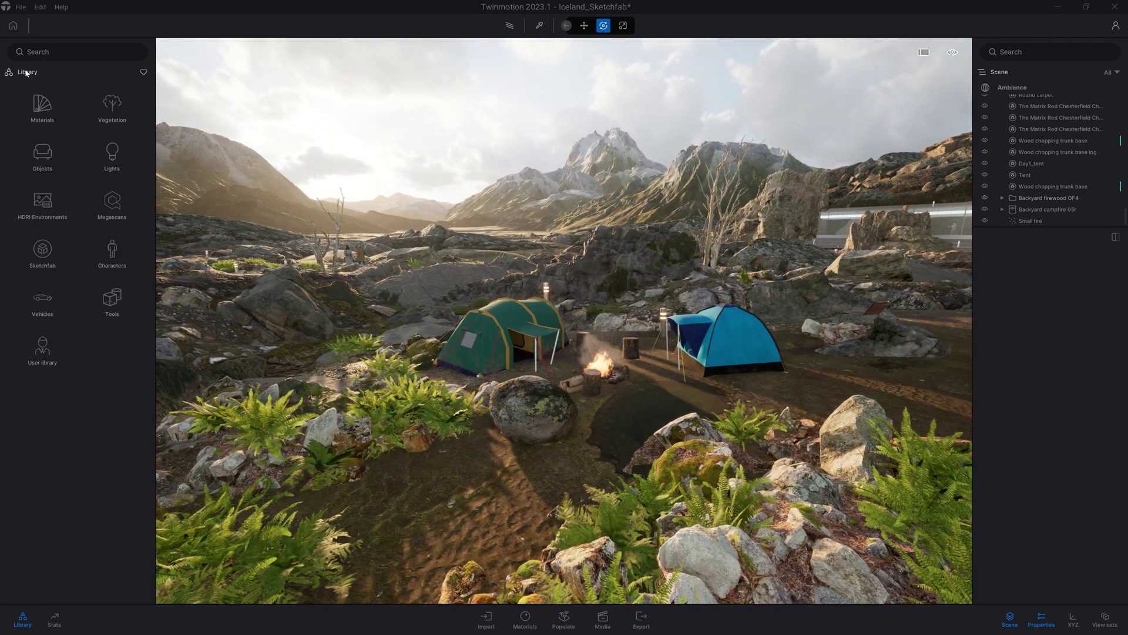
Step: Search the Sketchfab library for "wind turbine" and place Animated Wind Turbine on the rocks behind the tents
{"action": "left_click", "coordinate": [39, 251]}
{"action": "left_click", "coordinate": [90, 59]}
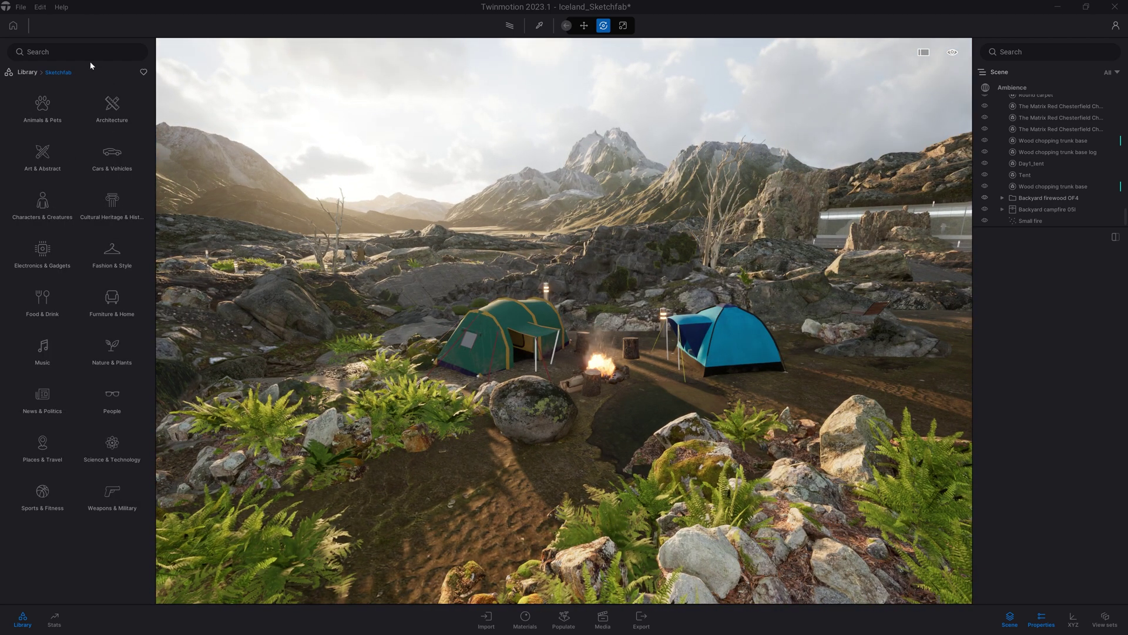
{"action": "type", "text": "wind turbine"}
{"action": "key", "text": "Return"}
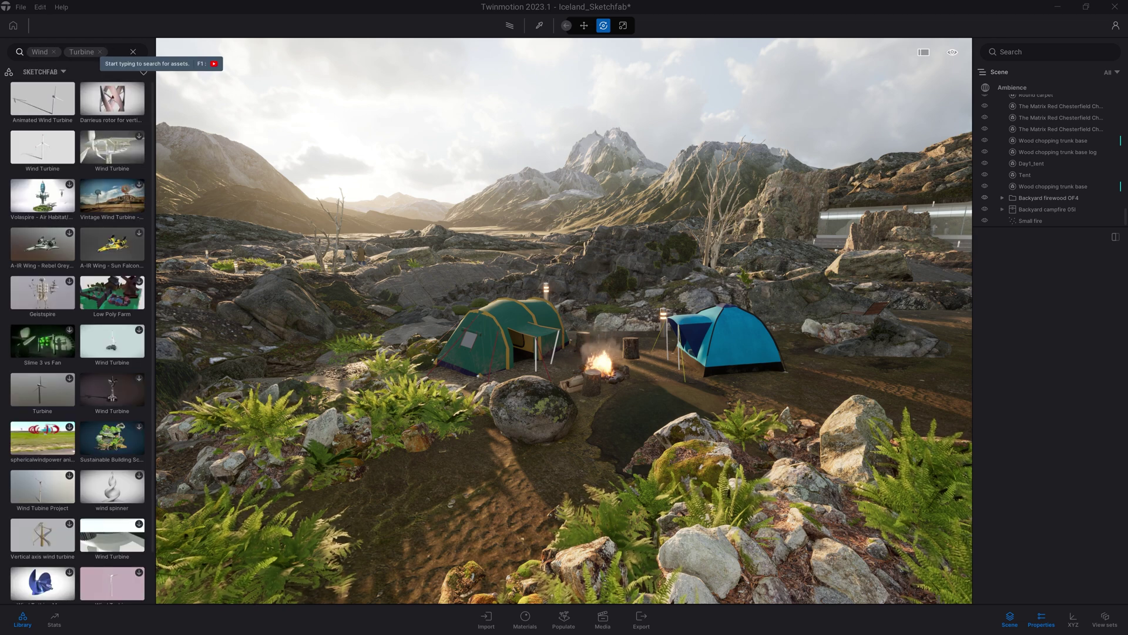
{"action": "mouse_move", "coordinate": [42, 110]}
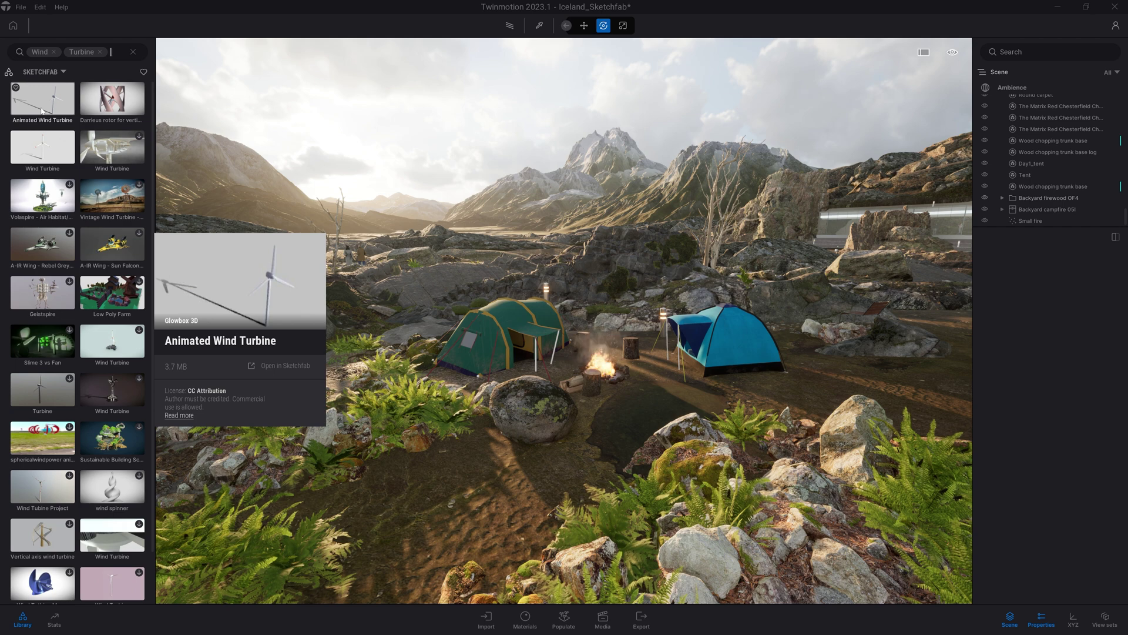
{"action": "left_click_drag", "start_coordinate": [42, 111], "coordinate": [527, 242]}
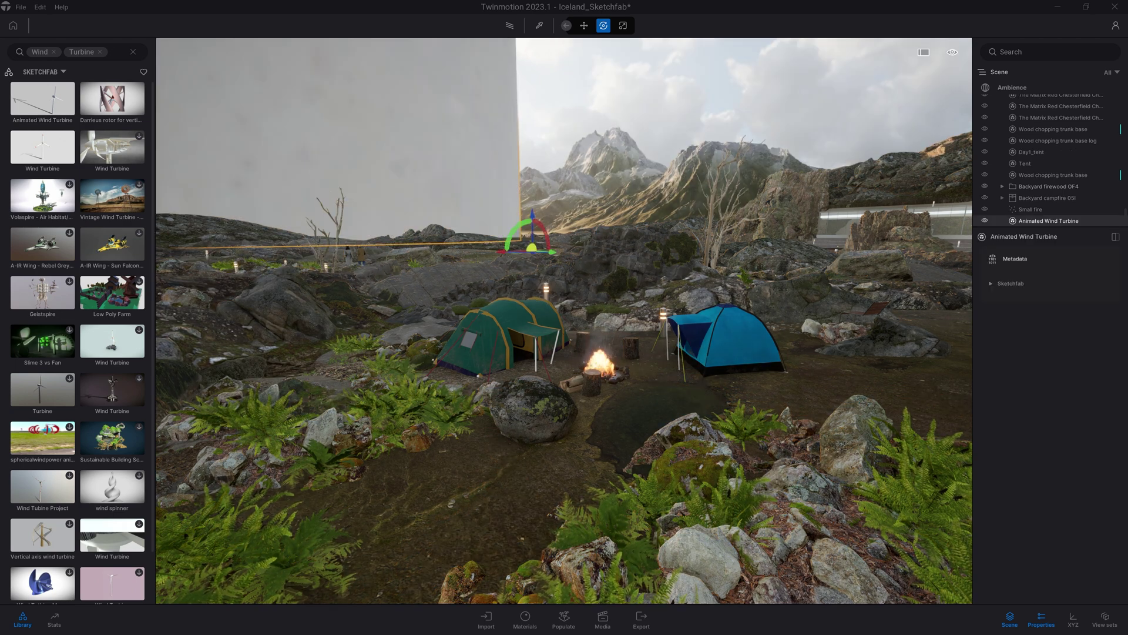
Step: Scale the Animated Wind Turbine uniformly to 0.01 and clear the selection
{"action": "right_click_drag", "start_coordinate": [527, 242], "coordinate": [463, 247]}
{"action": "key", "text": "Tab"}
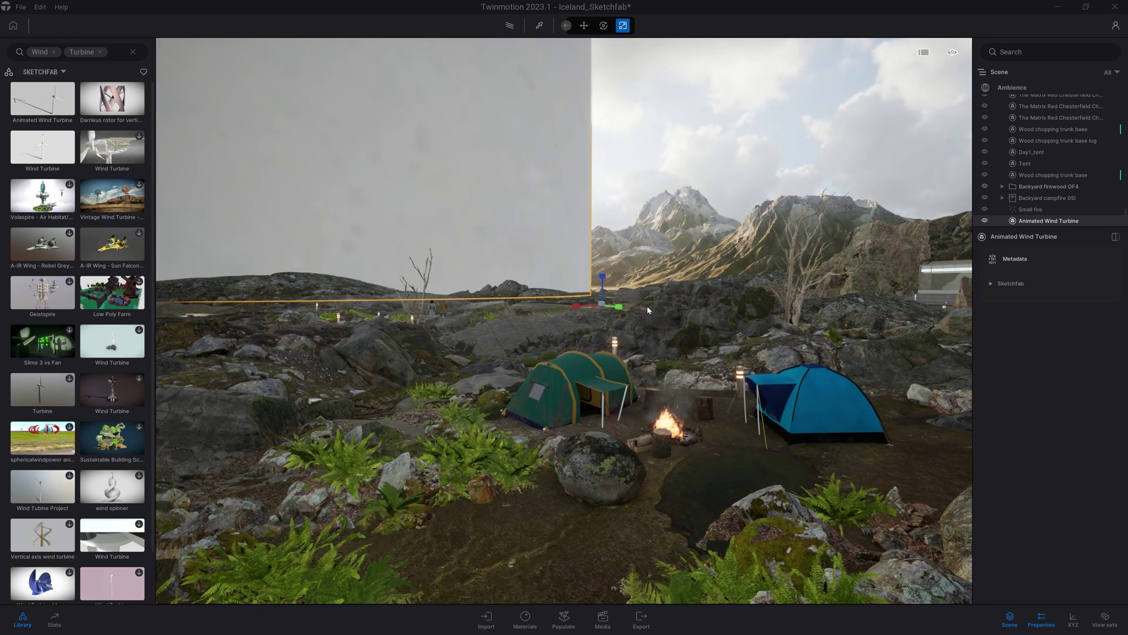
{"action": "left_click_drag", "start_coordinate": [601, 305], "coordinate": [601, 305]}
{"action": "type", "text": "0"}
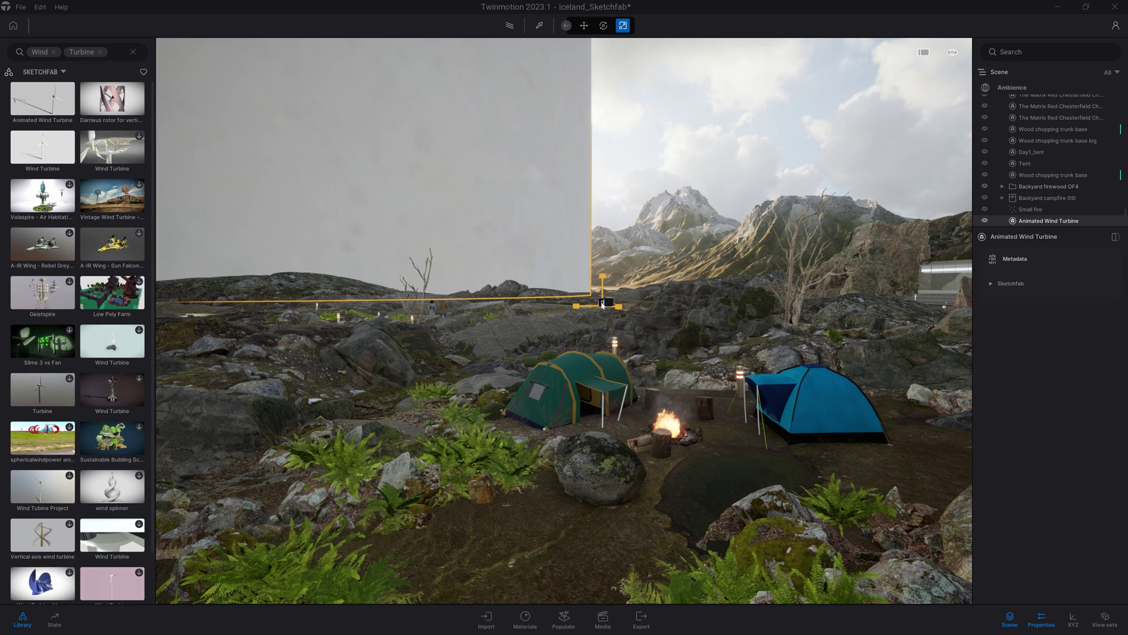
{"action": "type", "text": ".01"}
{"action": "key", "text": "Return"}
{"action": "key", "text": "Escape"}
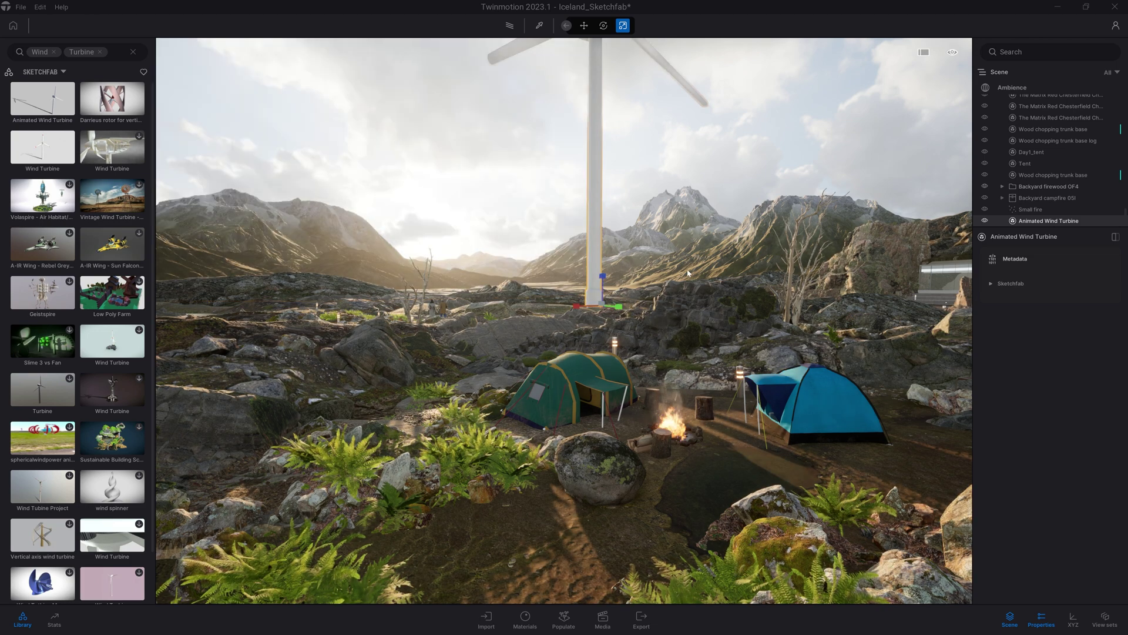
Step: Move the Animated Wind Turbine farther back, to the edge of the wetland beyond the rocks
{"action": "right_click_drag", "start_coordinate": [548, 226], "coordinate": [617, 123]}
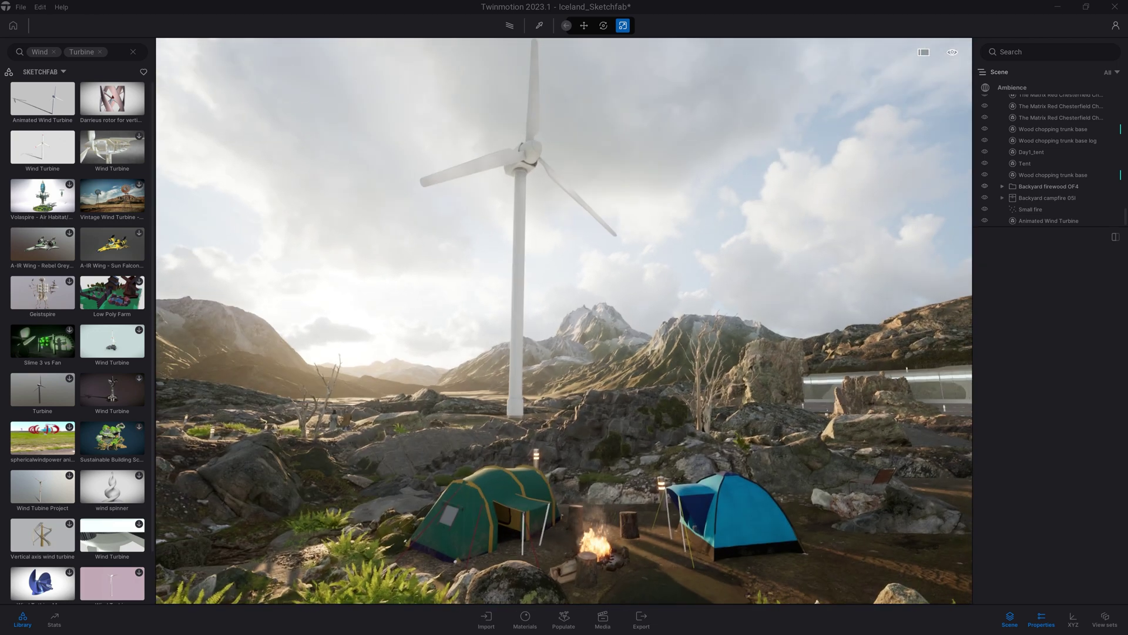
{"action": "left_click", "coordinate": [520, 212]}
{"action": "middle_click_drag", "start_coordinate": [520, 212], "coordinate": [579, 413], "text": "shift"}
{"action": "scroll", "coordinate": [579, 414], "scroll_direction": "down", "scroll_amount": 5}
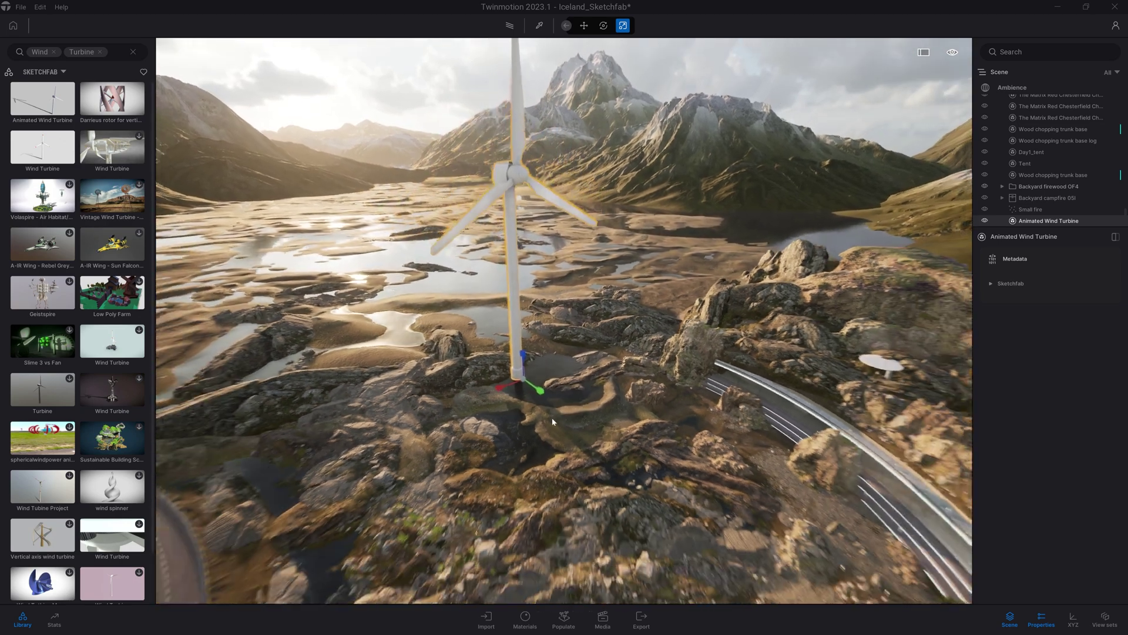
{"action": "key", "text": "space"}
{"action": "left_click", "coordinate": [527, 392]}
{"action": "left_click_drag", "start_coordinate": [526, 381], "coordinate": [537, 304]}
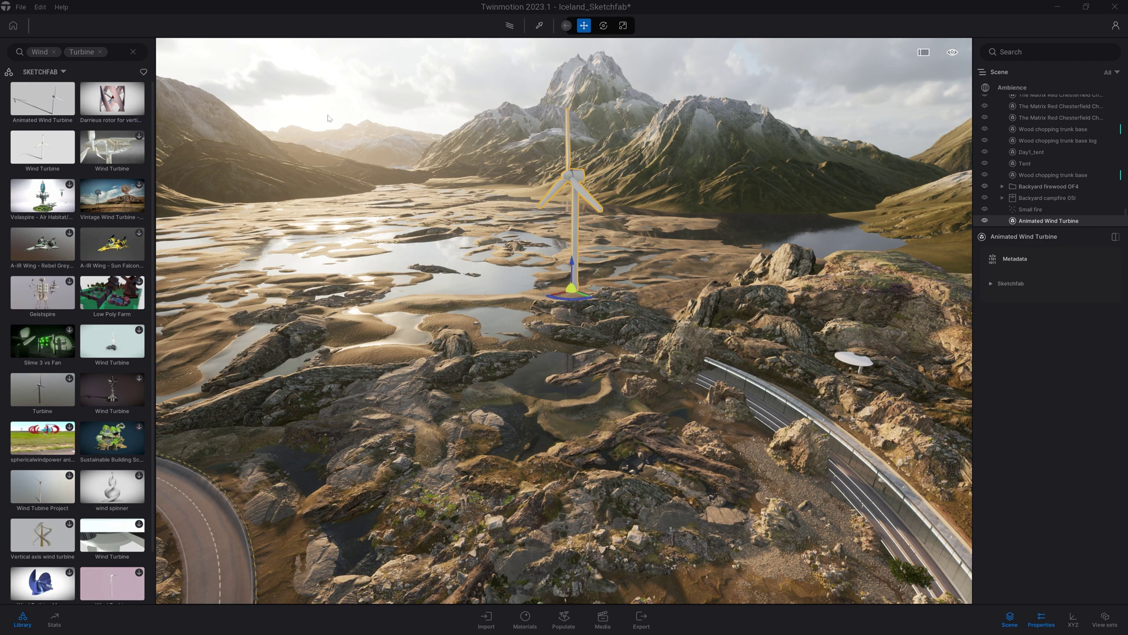
Step: Open the Animated Wind Turbine's page on the Sketchfab website and download the model in glTF format
{"action": "left_click", "coordinate": [52, 113]}
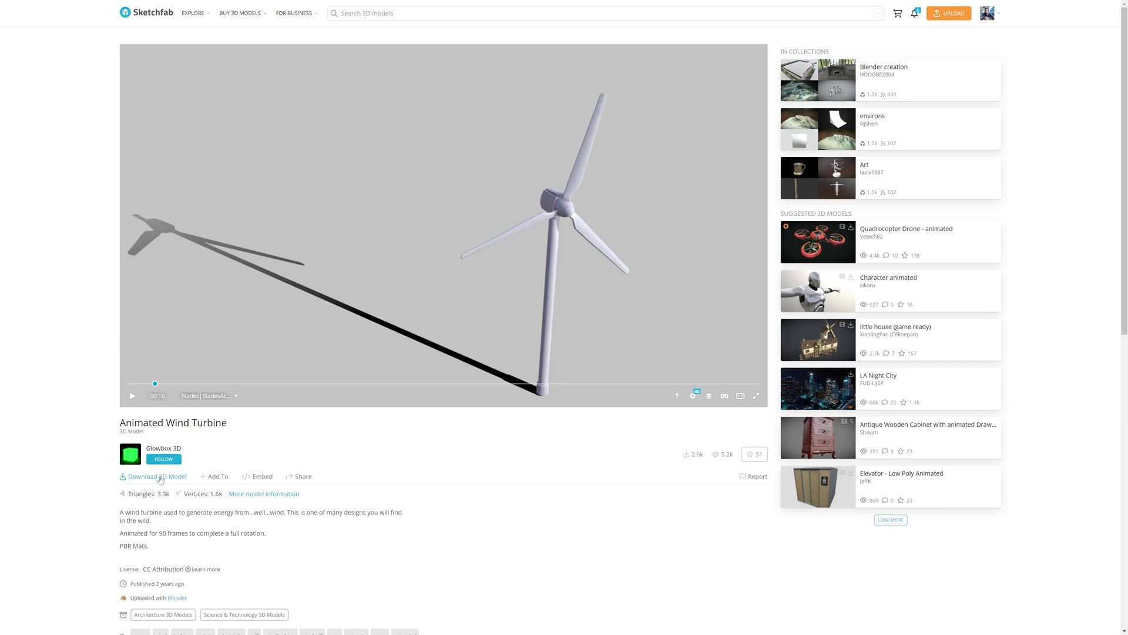
{"action": "left_click", "coordinate": [158, 478]}
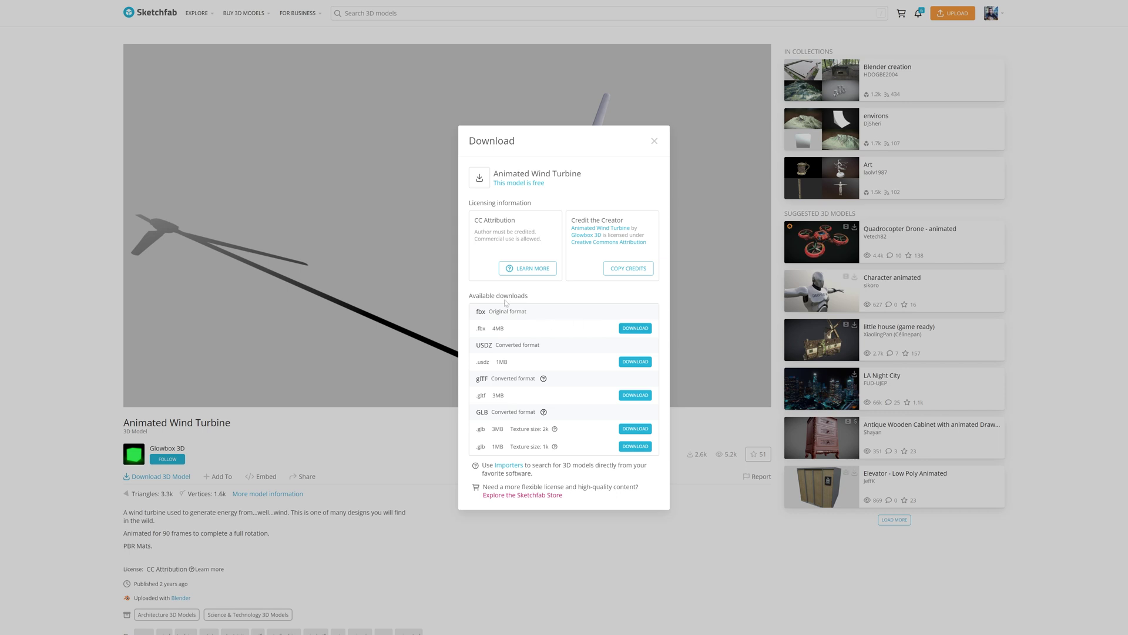
{"action": "left_click", "coordinate": [635, 395]}
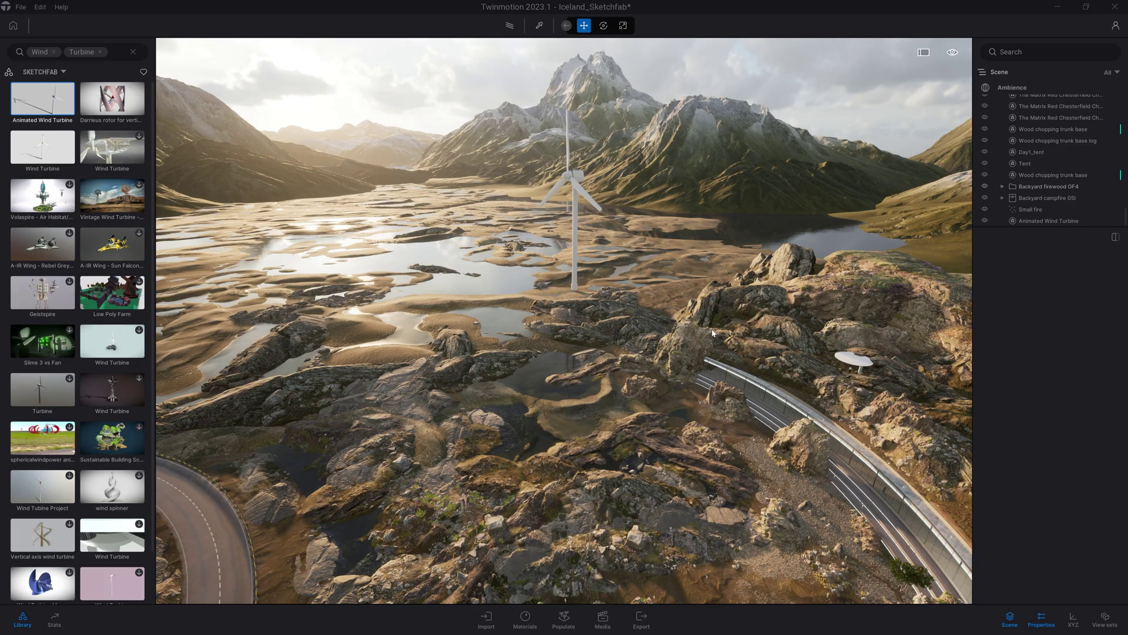
Step: Import the downloaded wind turbine scene.gltf as geometry with the Keep hierarchy option
{"action": "left_click", "coordinate": [486, 615]}
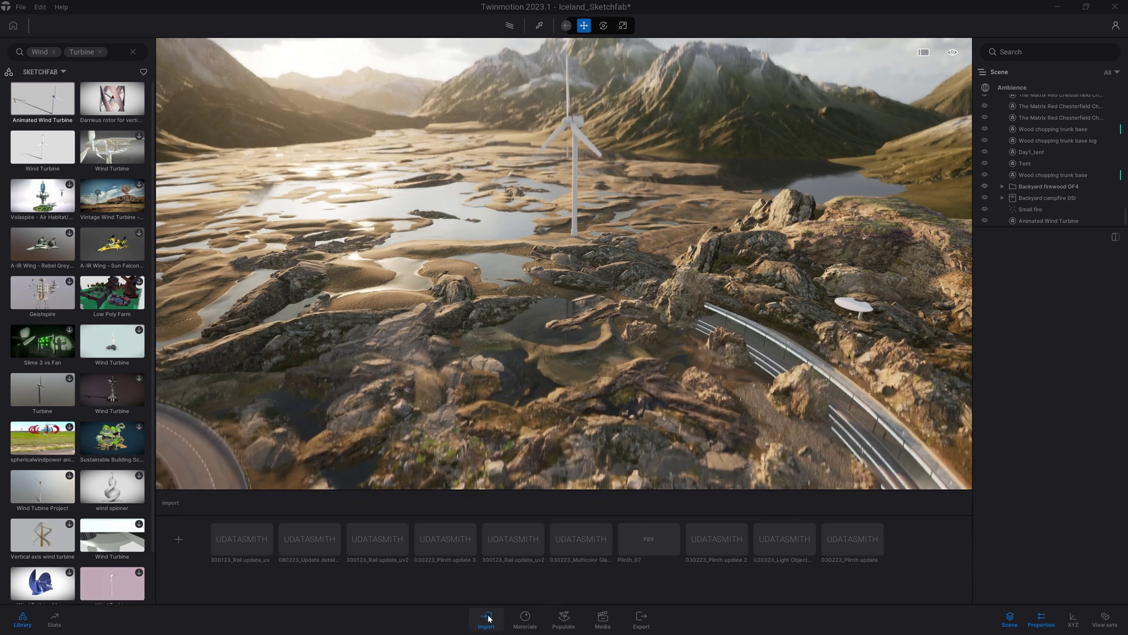
{"action": "left_click", "coordinate": [184, 532]}
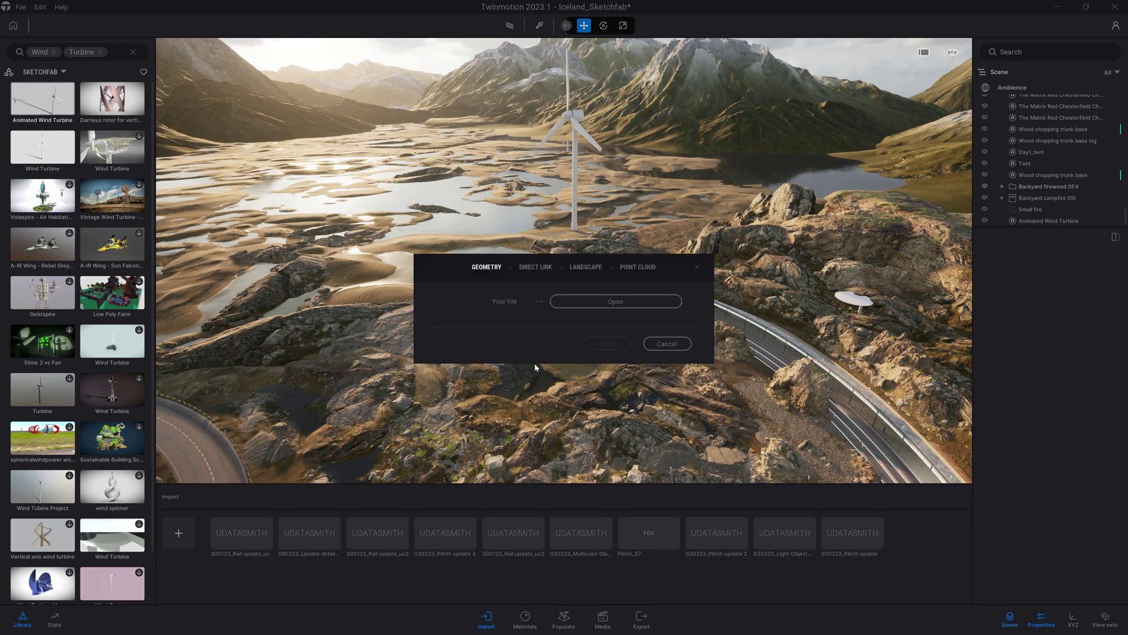
{"action": "left_click", "coordinate": [617, 301]}
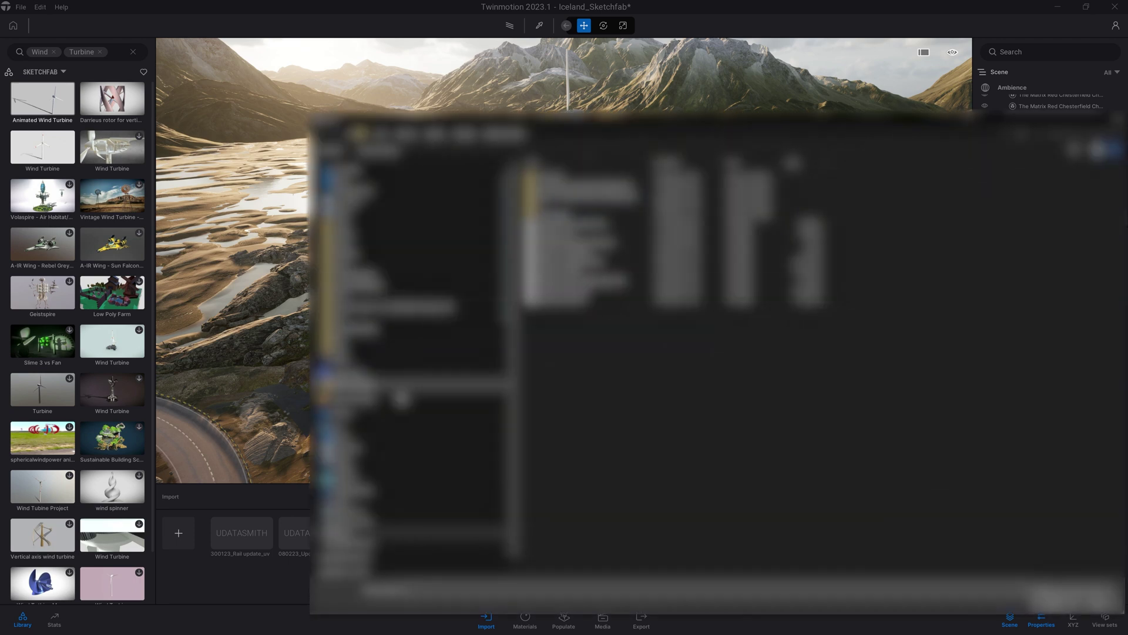
{"action": "left_click", "coordinate": [365, 490]}
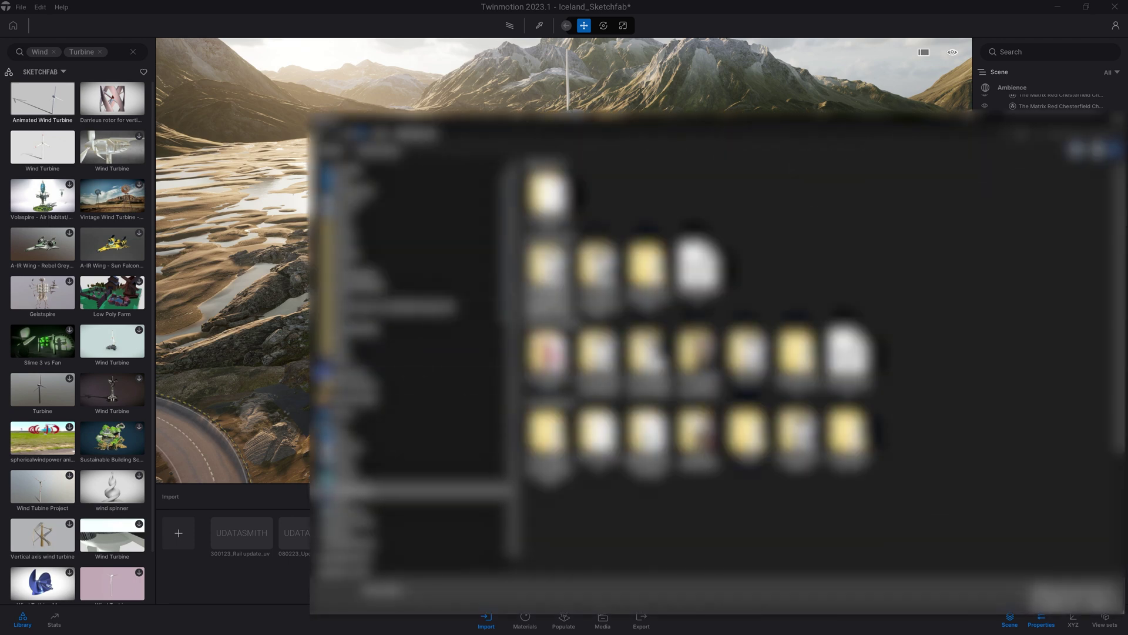
{"action": "double_click", "coordinate": [556, 197]}
{"action": "double_click", "coordinate": [554, 189]}
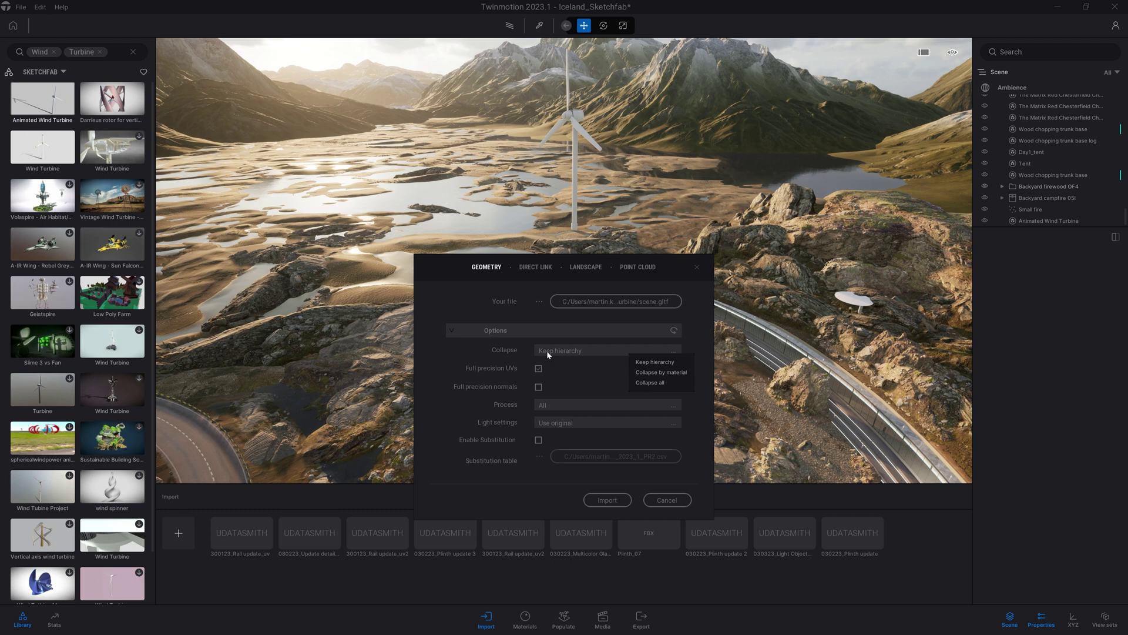
{"action": "left_click", "coordinate": [607, 500]}
{"action": "left_click", "coordinate": [626, 396]}
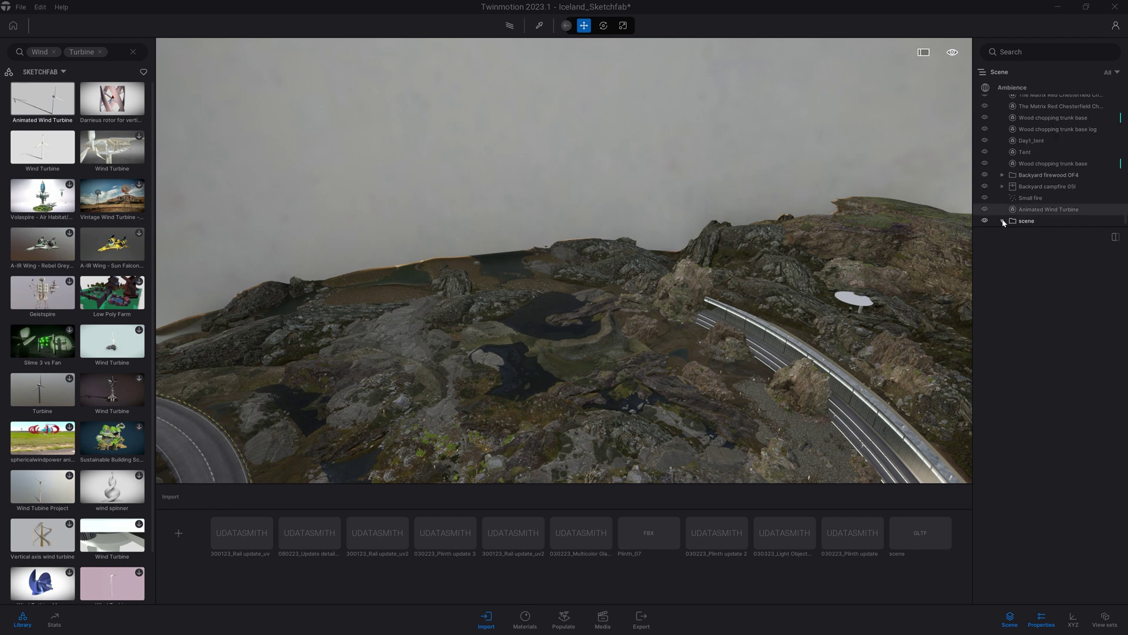
Step: Expand the imported scene's hierarchy and scale down the Main_Unit and Blades meshes together
{"action": "left_click", "coordinate": [1003, 220]}
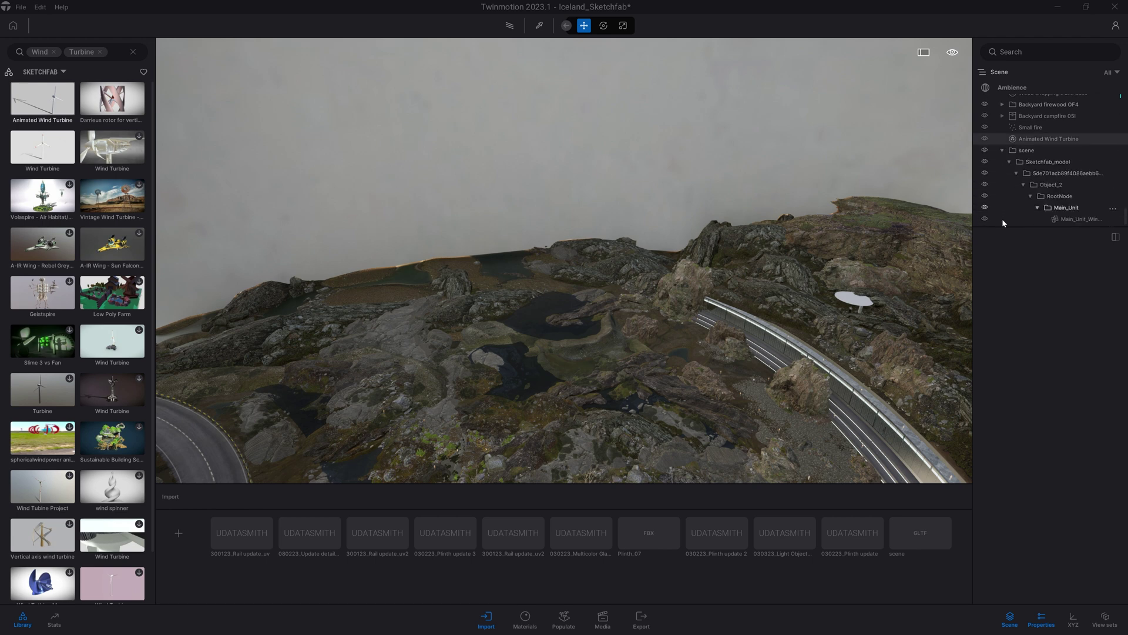
{"action": "scroll", "coordinate": [1085, 209], "scroll_direction": "down", "scroll_amount": 1}
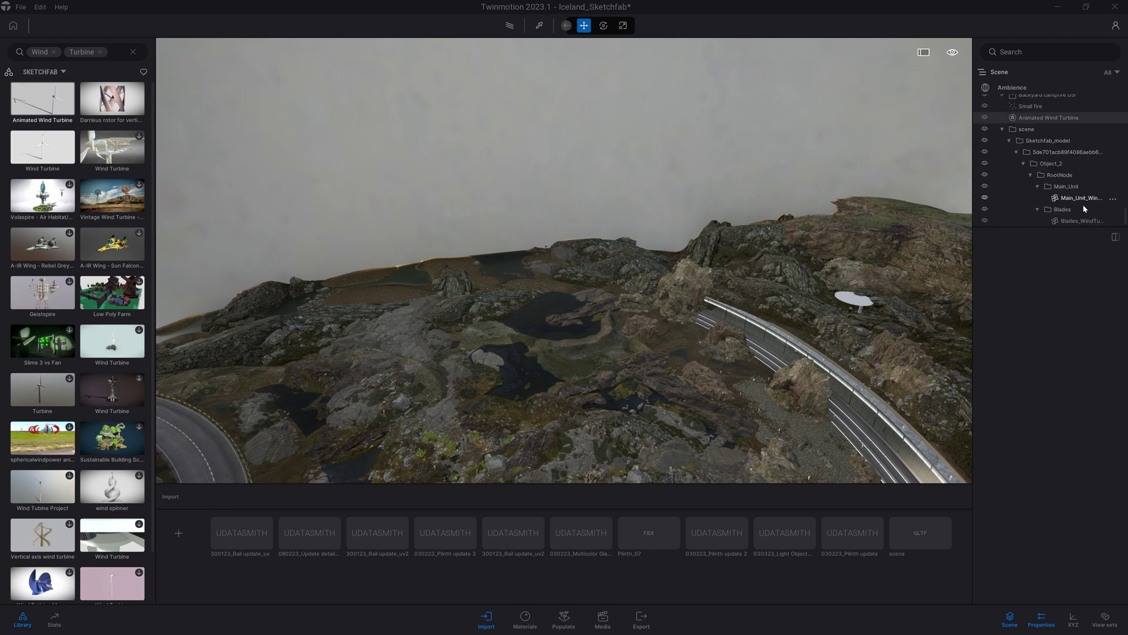
{"action": "left_click", "coordinate": [1081, 198]}
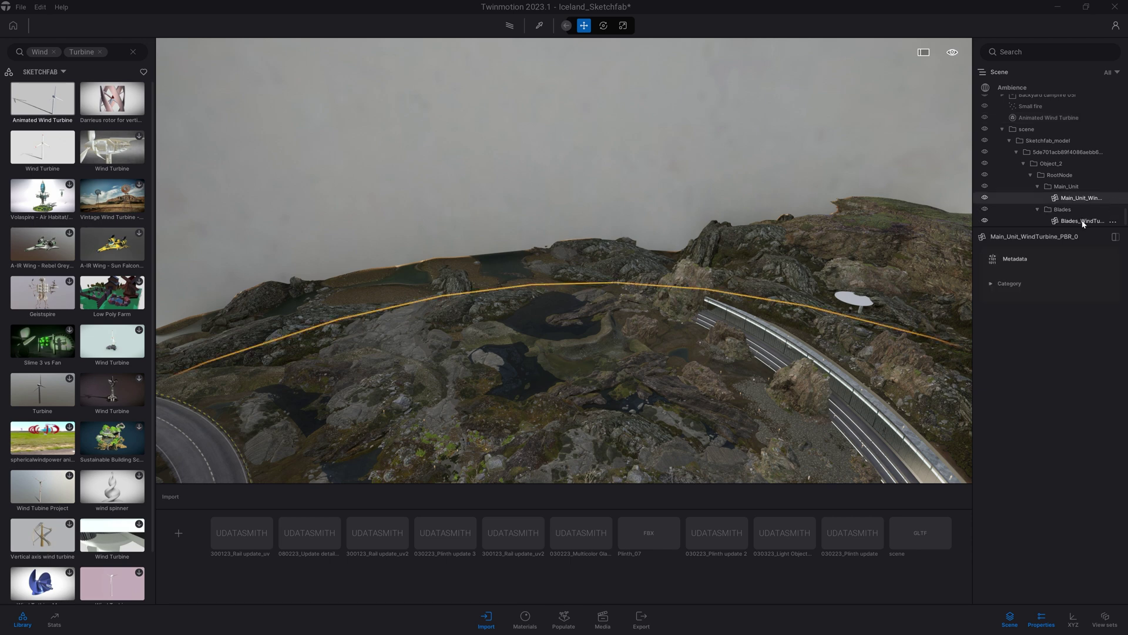
{"action": "left_click", "coordinate": [1083, 221], "text": "ctrl"}
{"action": "key", "text": "Tab"}
{"action": "key", "text": "Tab"}
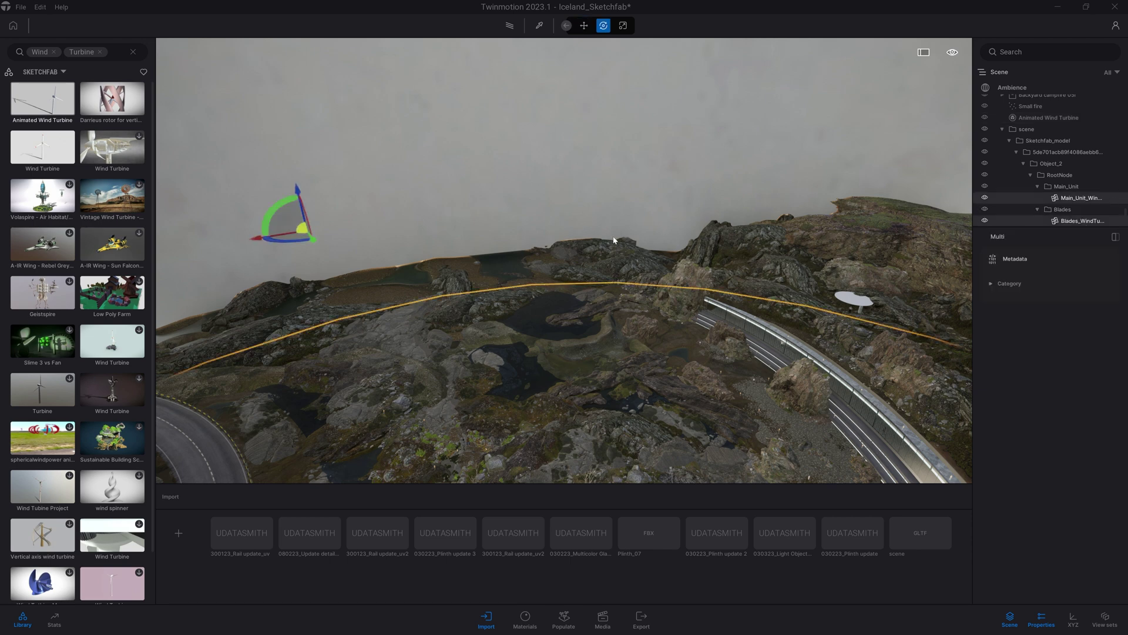
{"action": "key", "text": "f"}
{"action": "left_click_drag", "start_coordinate": [585, 397], "coordinate": [589, 395]}
{"action": "key", "text": "f"}
Step: Select the imported turbine's blades, try moving them away from the tower and undo the move
{"action": "left_click", "coordinate": [576, 190]}
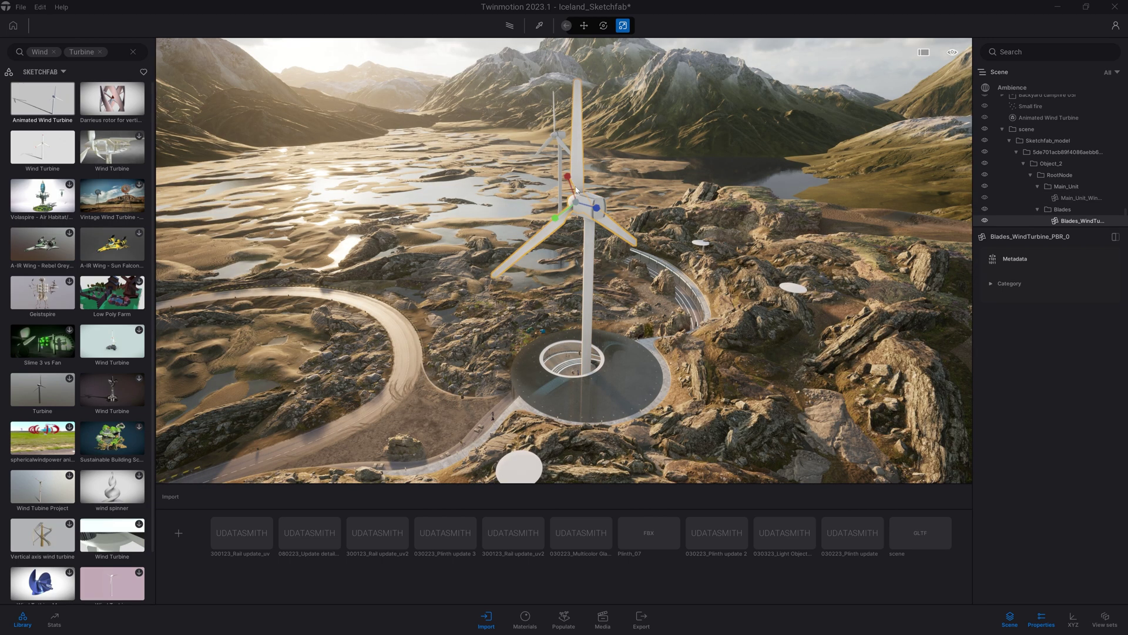
{"action": "key", "text": "Escape"}
{"action": "middle_click_drag", "start_coordinate": [583, 212], "coordinate": [787, 211], "text": "shift"}
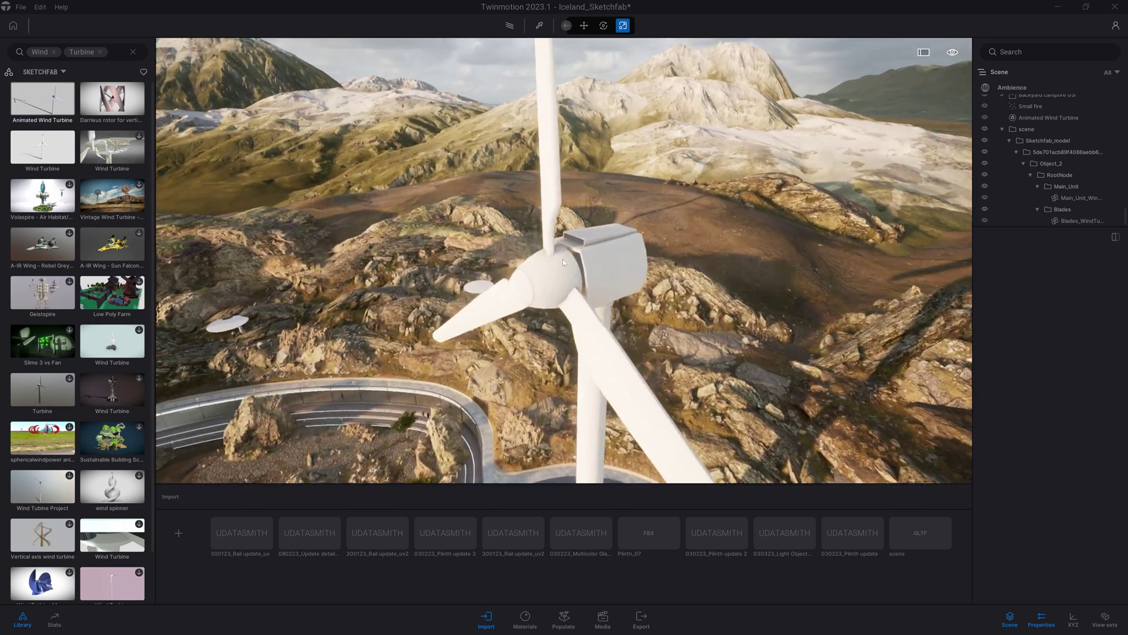
{"action": "left_click", "coordinate": [551, 266]}
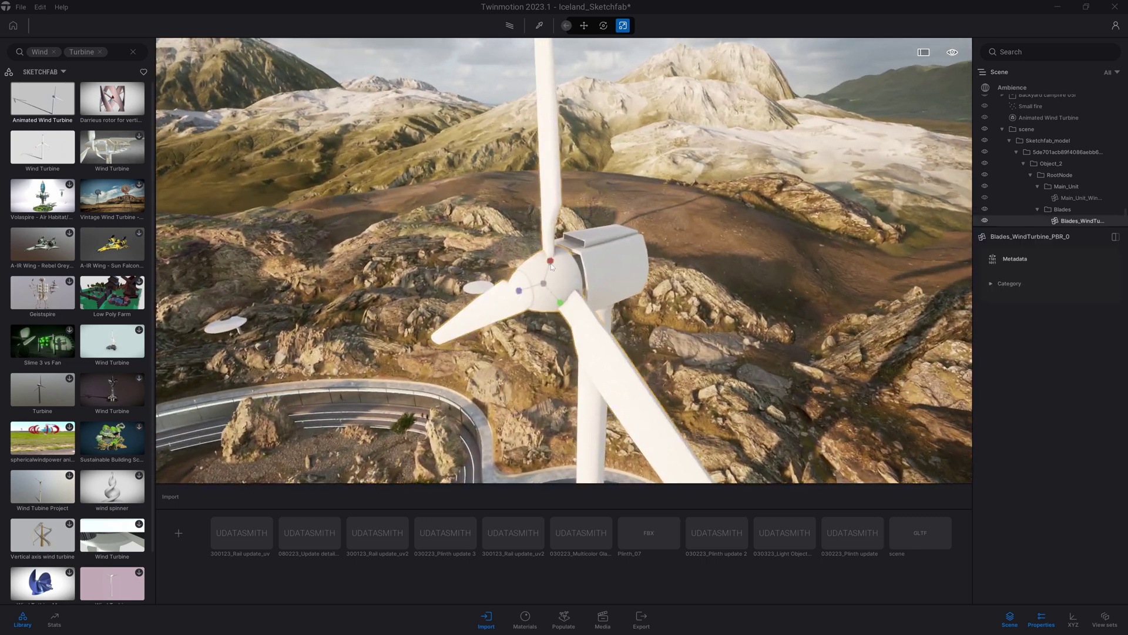
{"action": "key", "text": "space"}
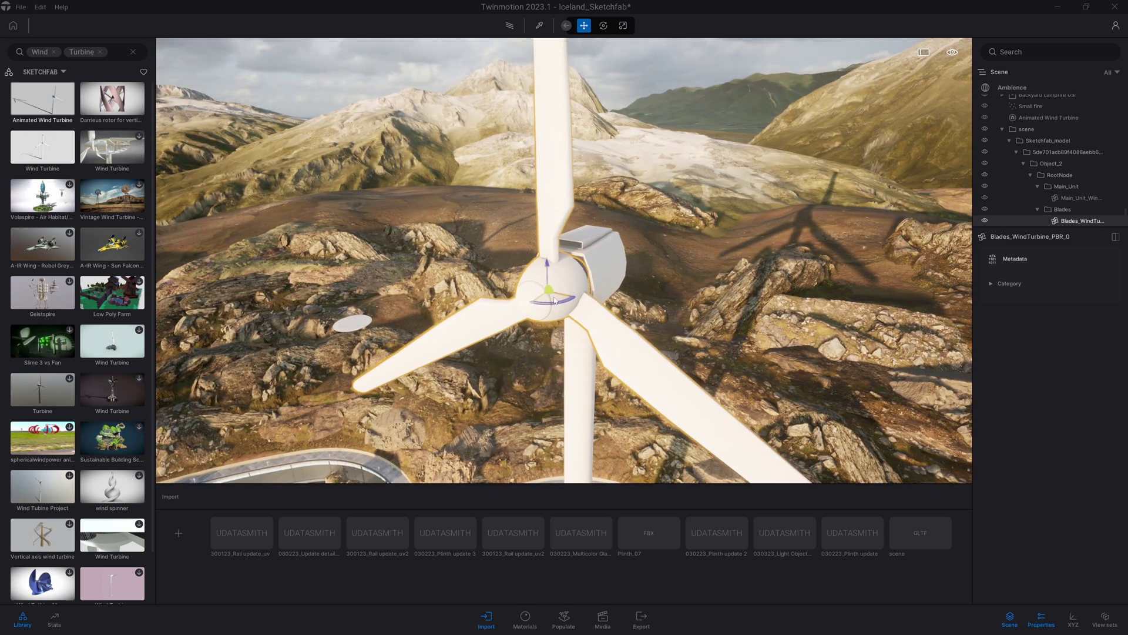
{"action": "left_click_drag", "start_coordinate": [554, 301], "coordinate": [429, 300]}
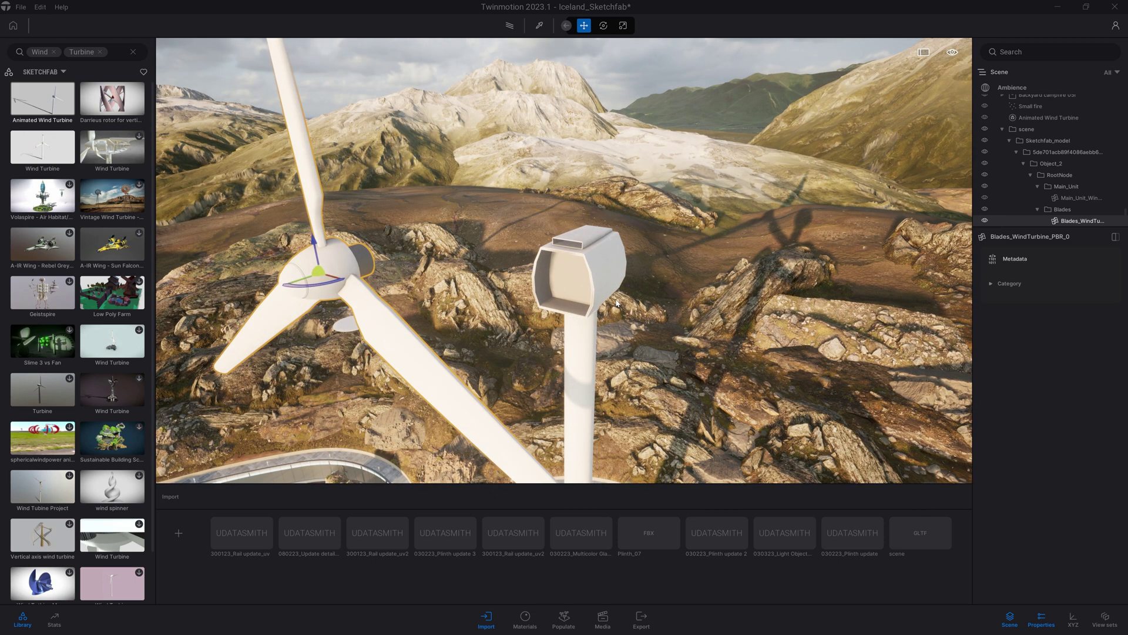
{"action": "key", "text": "ctrl+z"}
Step: Clear the wind turbine search and place a Rotator from the animator tools on the imported turbine's hub
{"action": "mouse_move", "coordinate": [592, 263]}
{"action": "middle_mouse_down", "text": "shift"}
{"action": "mouse_move", "coordinate": [685, 213]}
{"action": "mouse_move", "coordinate": [612, 259]}
{"action": "middle_mouse_up", "text": "shift"}
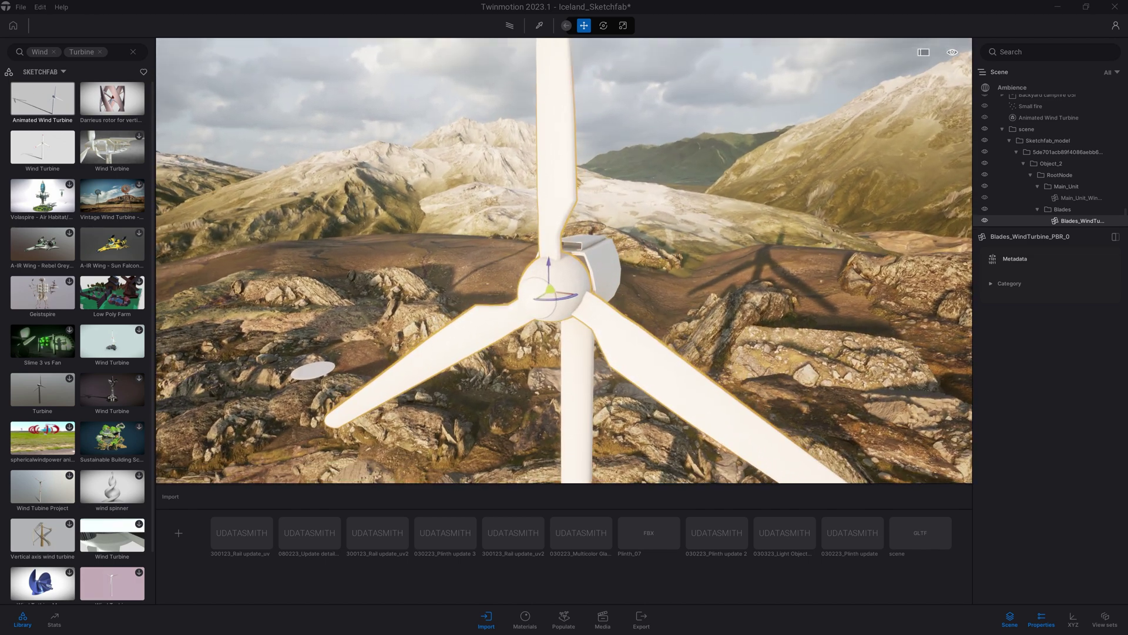
{"action": "scroll", "coordinate": [582, 259], "scroll_direction": "up", "scroll_amount": 3}
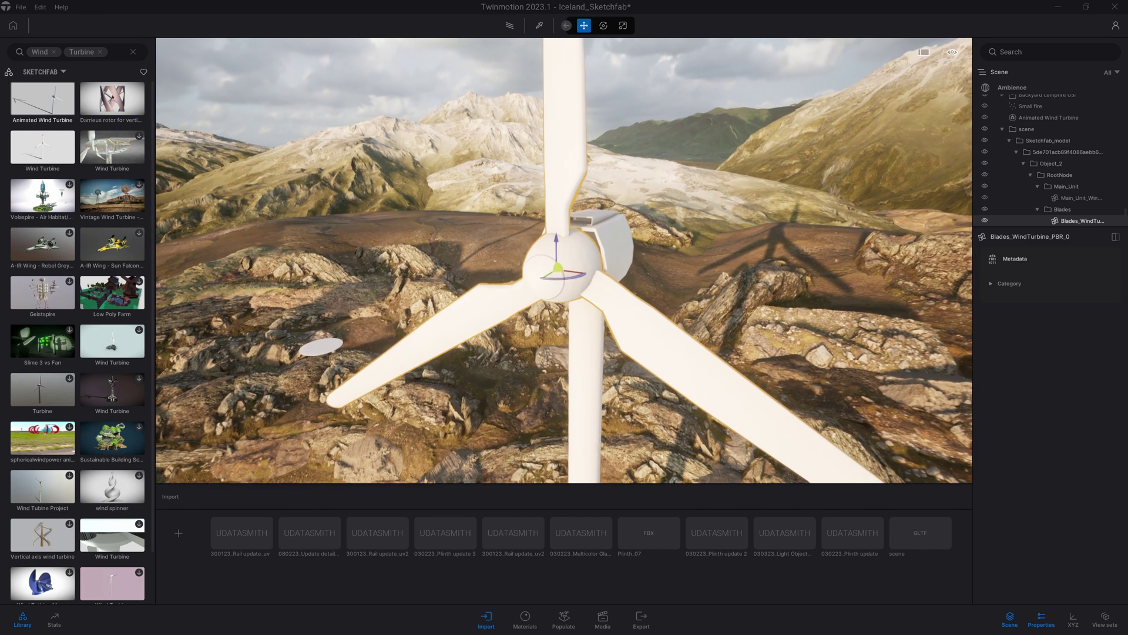
{"action": "left_click", "coordinate": [133, 52]}
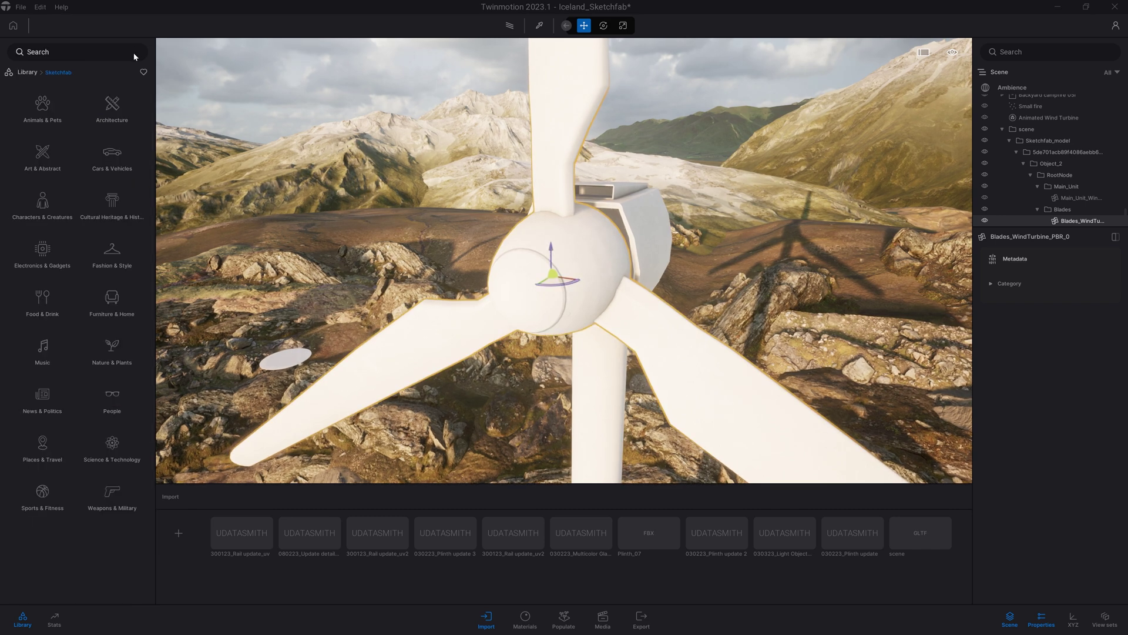
{"action": "left_click", "coordinate": [27, 72]}
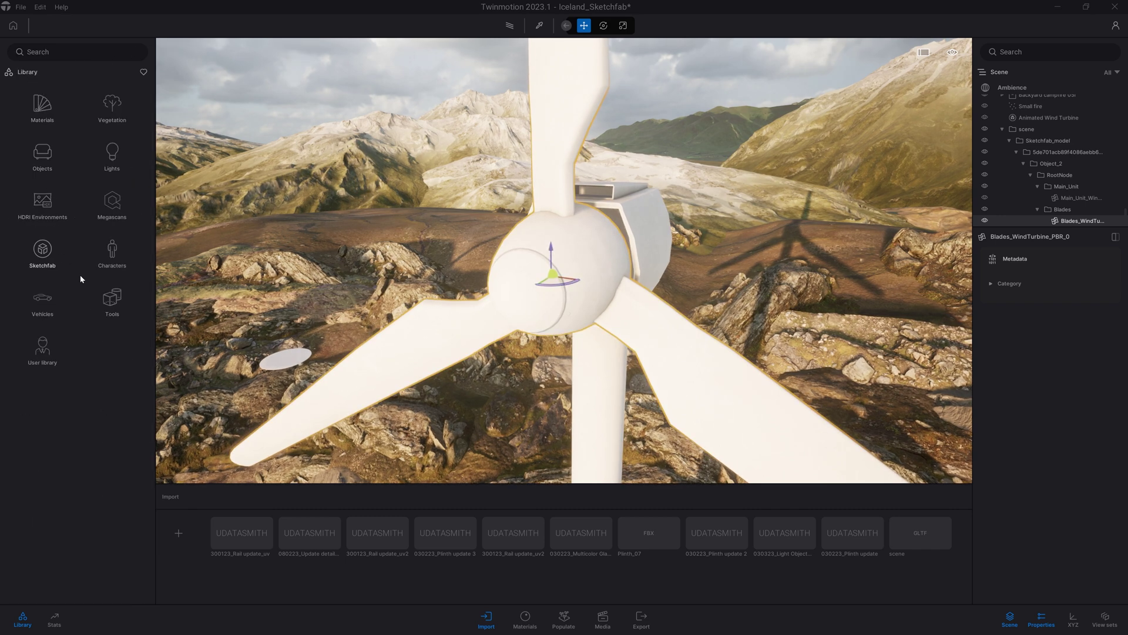
{"action": "left_click", "coordinate": [110, 300]}
{"action": "left_click", "coordinate": [47, 256]}
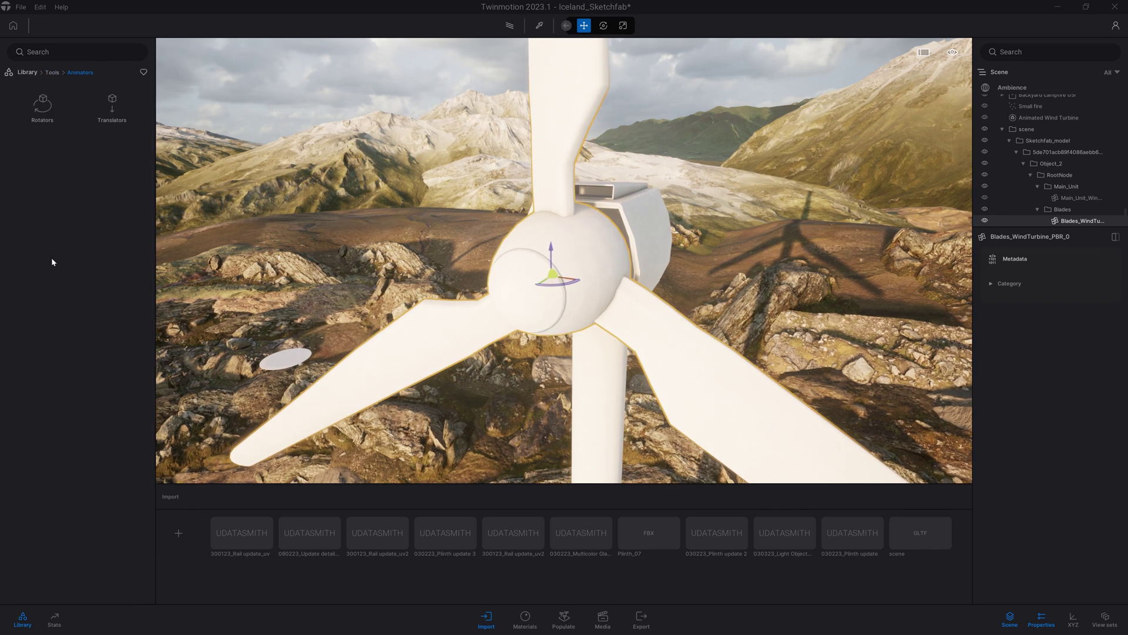
{"action": "left_click", "coordinate": [43, 106]}
{"action": "left_click_drag", "start_coordinate": [53, 99], "coordinate": [531, 302]}
Step: Rotate the Rotator so its axis points forward along the hub, perpendicular to the blades
{"action": "middle_click_drag", "start_coordinate": [530, 302], "coordinate": [652, 254], "text": "shift"}
{"action": "key", "text": "Tab"}
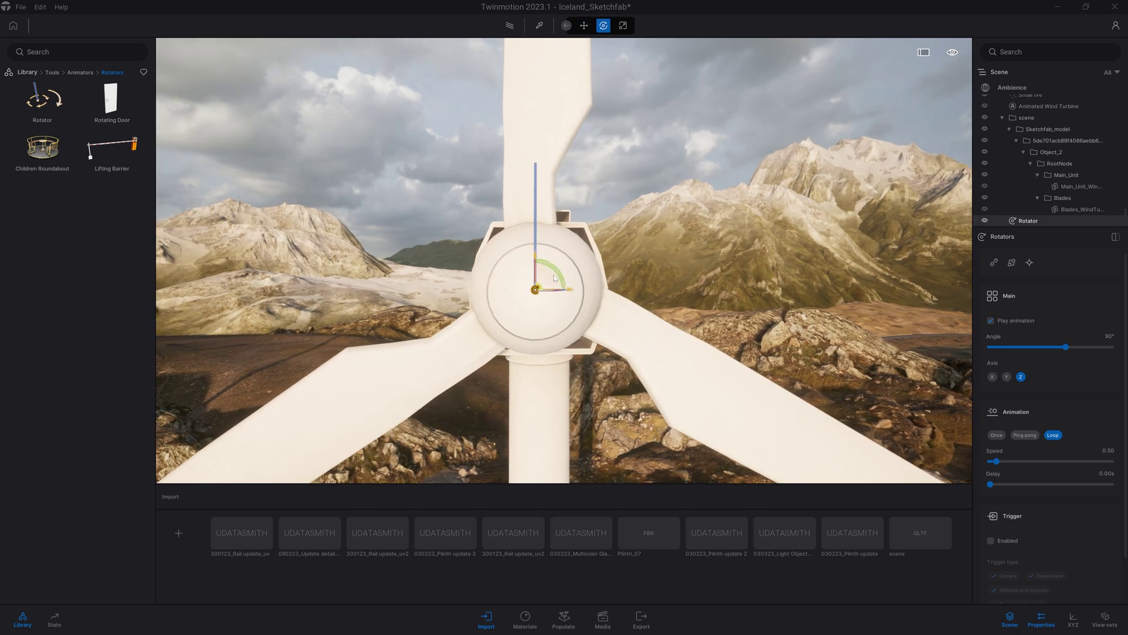
{"action": "middle_click_drag", "start_coordinate": [553, 278], "coordinate": [465, 296], "text": "shift"}
{"action": "left_click_drag", "start_coordinate": [525, 259], "coordinate": [491, 296]}
{"action": "middle_click_drag", "start_coordinate": [612, 263], "coordinate": [666, 262], "text": "shift"}
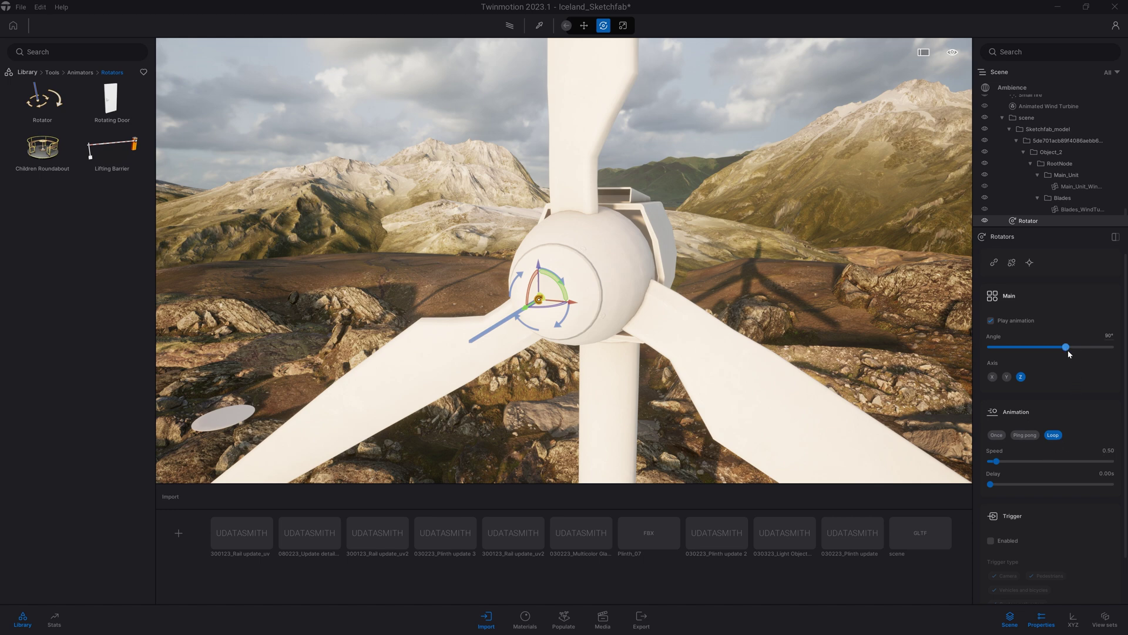
Step: Set the Rotator's angle to 360° and link it to the imported turbine's blades
{"action": "left_click_drag", "start_coordinate": [1066, 347], "coordinate": [1111, 347]}
{"action": "left_click", "coordinate": [994, 263]}
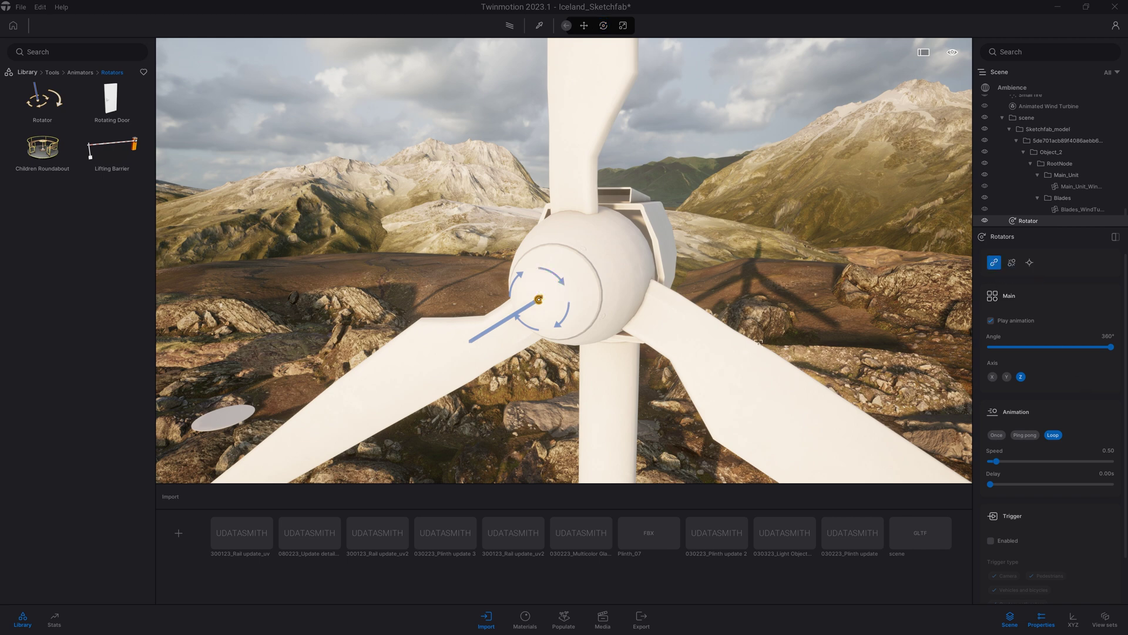
{"action": "left_click", "coordinate": [743, 387]}
{"action": "key", "text": "Escape"}
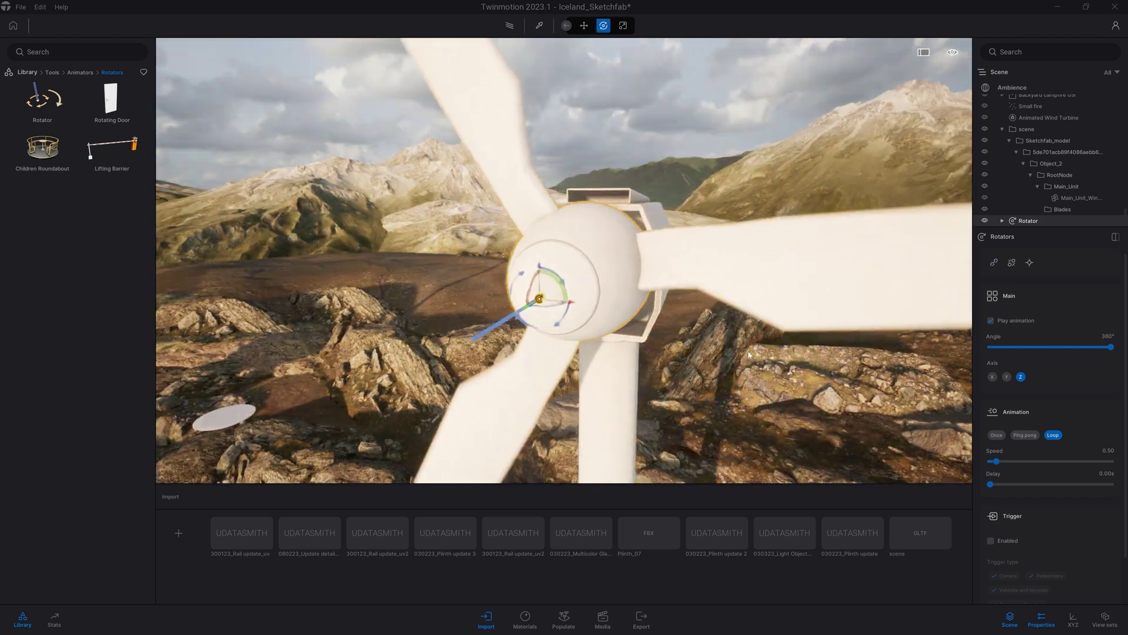
Step: Select the Rotator on the turbine hub and reverse the blades' spin by setting its angle to -360°
{"action": "scroll", "coordinate": [738, 351], "scroll_direction": "down", "scroll_amount": 3}
{"action": "scroll", "coordinate": [736, 351], "scroll_direction": "down", "scroll_amount": 5}
{"action": "middle_click_drag", "start_coordinate": [736, 351], "coordinate": [682, 329]}
{"action": "key", "text": "Escape"}
{"action": "left_click_drag", "start_coordinate": [682, 330], "coordinate": [708, 330], "text": "shift"}
{"action": "scroll", "coordinate": [708, 330], "scroll_direction": "up", "scroll_amount": 4}
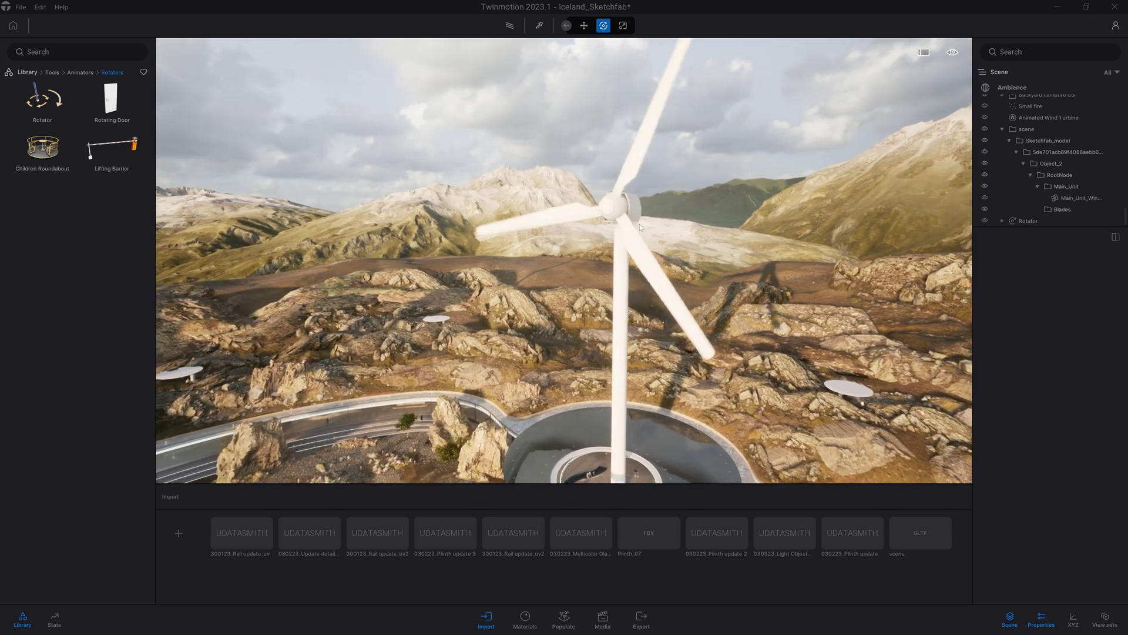
{"action": "scroll", "coordinate": [541, 159], "scroll_direction": "up", "scroll_amount": 5}
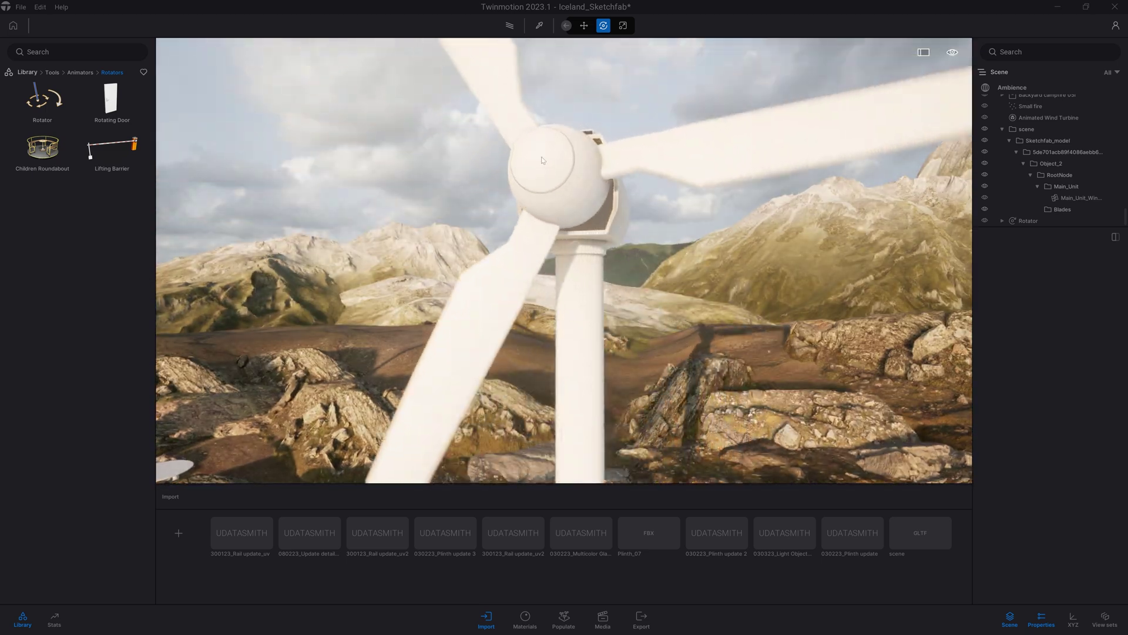
{"action": "left_click", "coordinate": [541, 160]}
{"action": "left_click", "coordinate": [1028, 210]}
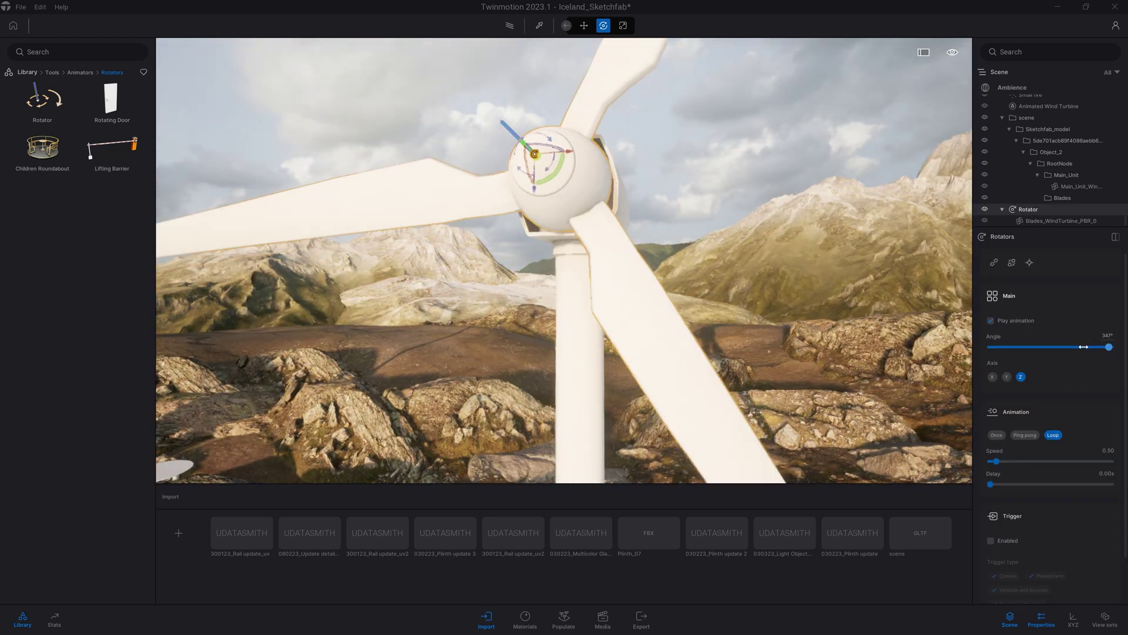
{"action": "left_click_drag", "start_coordinate": [1111, 347], "coordinate": [989, 347]}
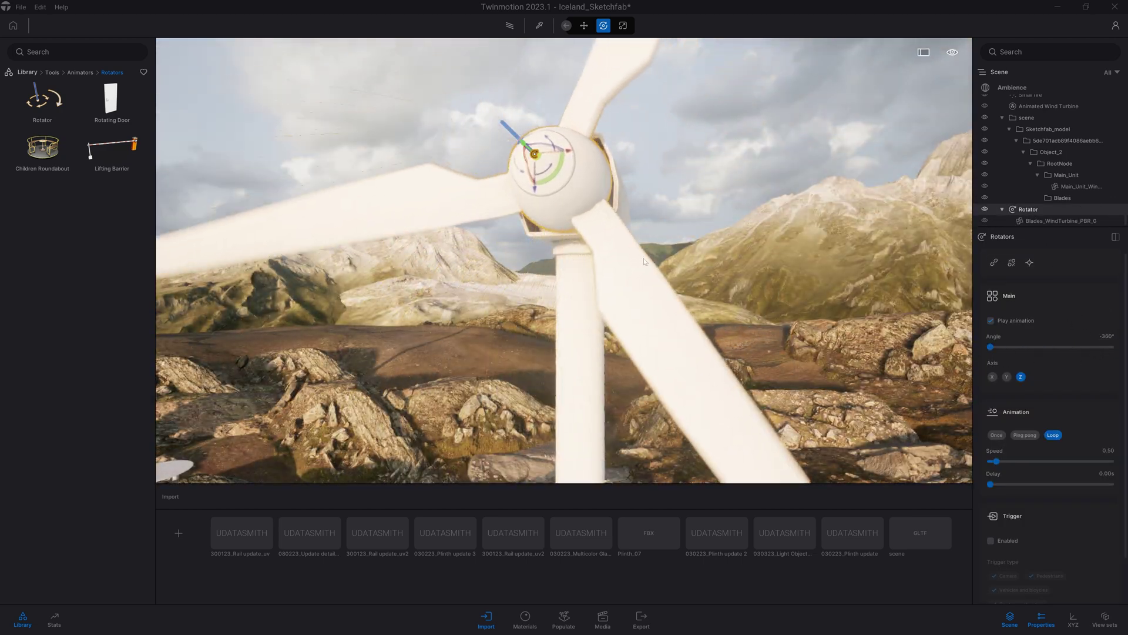
{"action": "key", "text": "Escape"}
Step: Nest the Rotator with its linked blades inside the imported scene container and collapse the container
{"action": "key", "text": "s"}
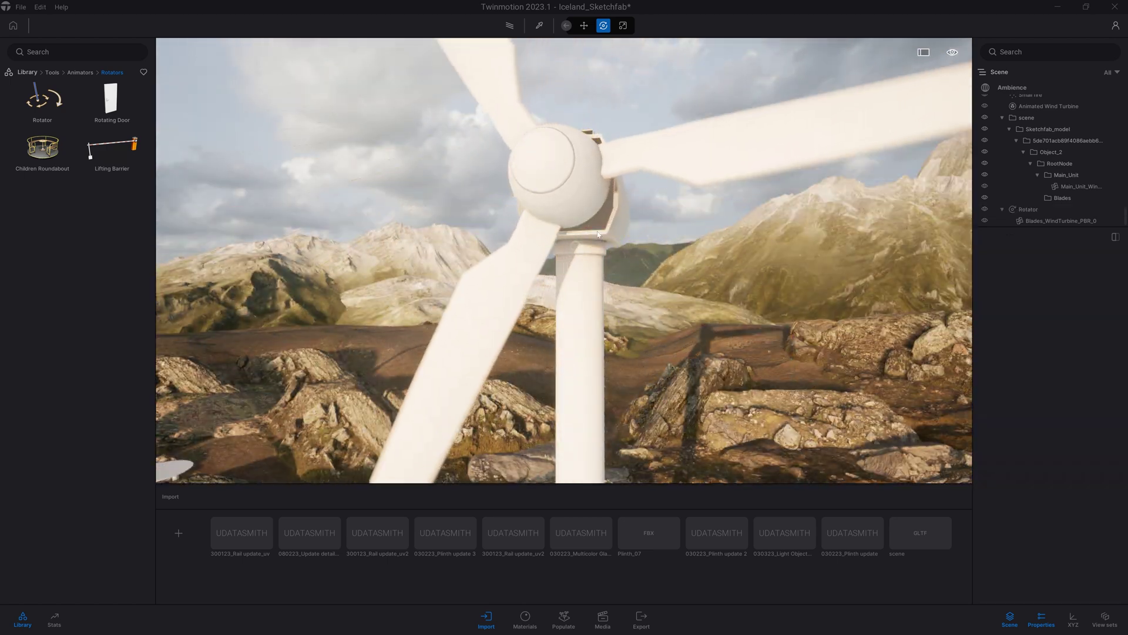
{"action": "right_click_drag", "start_coordinate": [599, 239], "coordinate": [546, 240]}
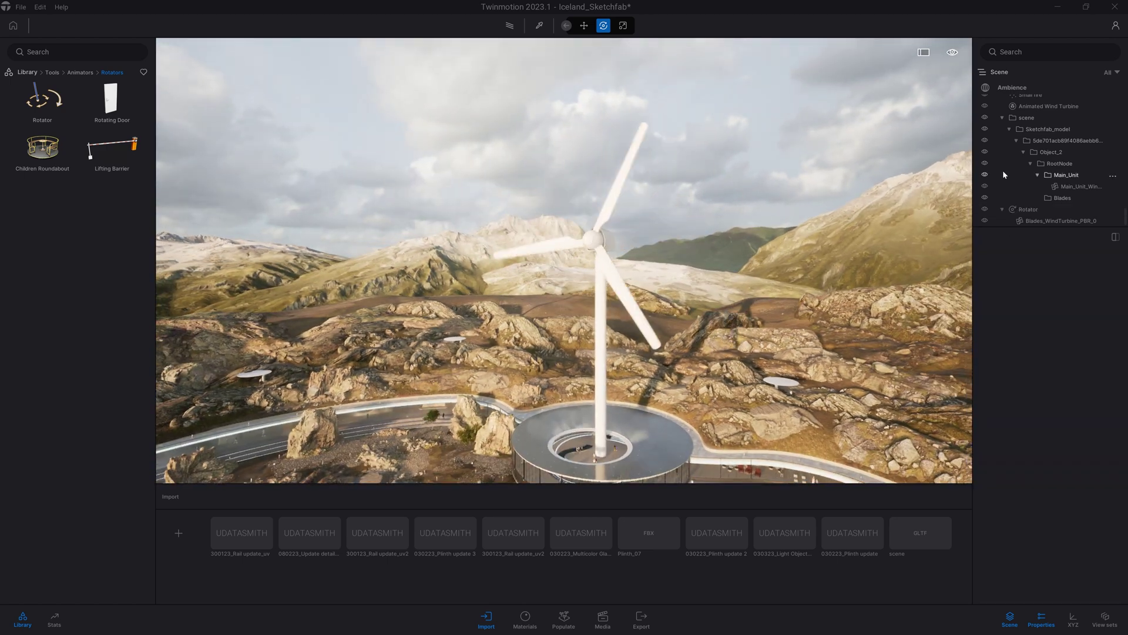
{"action": "left_click", "coordinate": [1026, 118]}
{"action": "left_click_drag", "start_coordinate": [1030, 213], "coordinate": [1026, 138]}
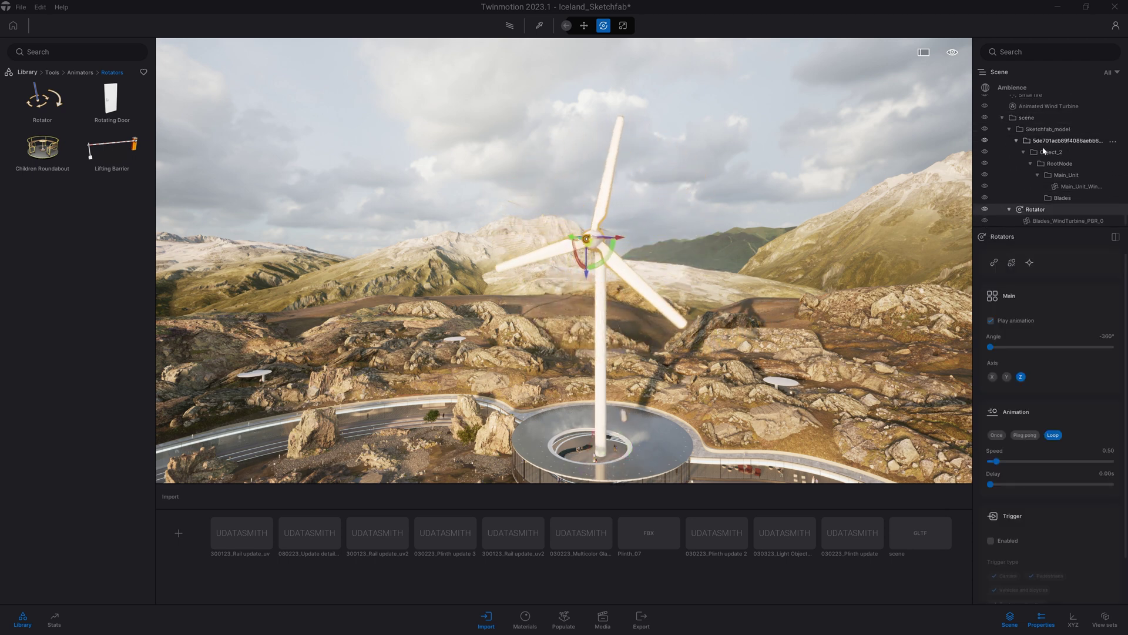
{"action": "left_click", "coordinate": [1003, 117]}
Step: Select the whole imported turbine scene and move it off the round building onto the wetland near the other turbine
{"action": "left_click", "coordinate": [1030, 221]}
{"action": "right_click_drag", "start_coordinate": [832, 223], "coordinate": [623, 254]}
{"action": "key", "text": "d"}
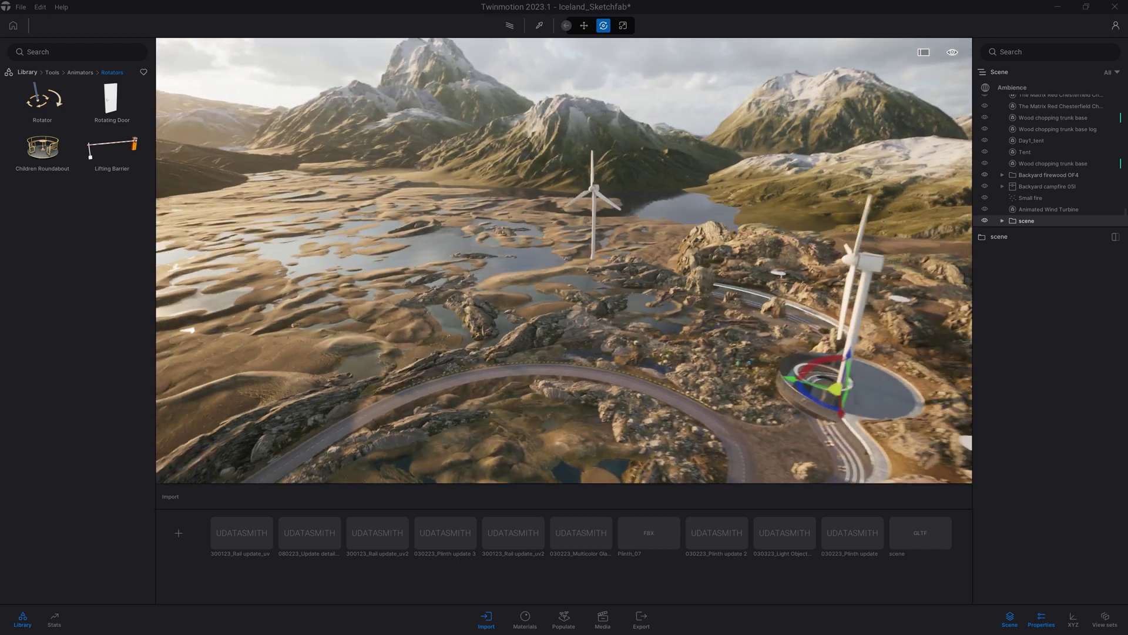
{"action": "left_click_drag", "start_coordinate": [807, 399], "coordinate": [526, 218]}
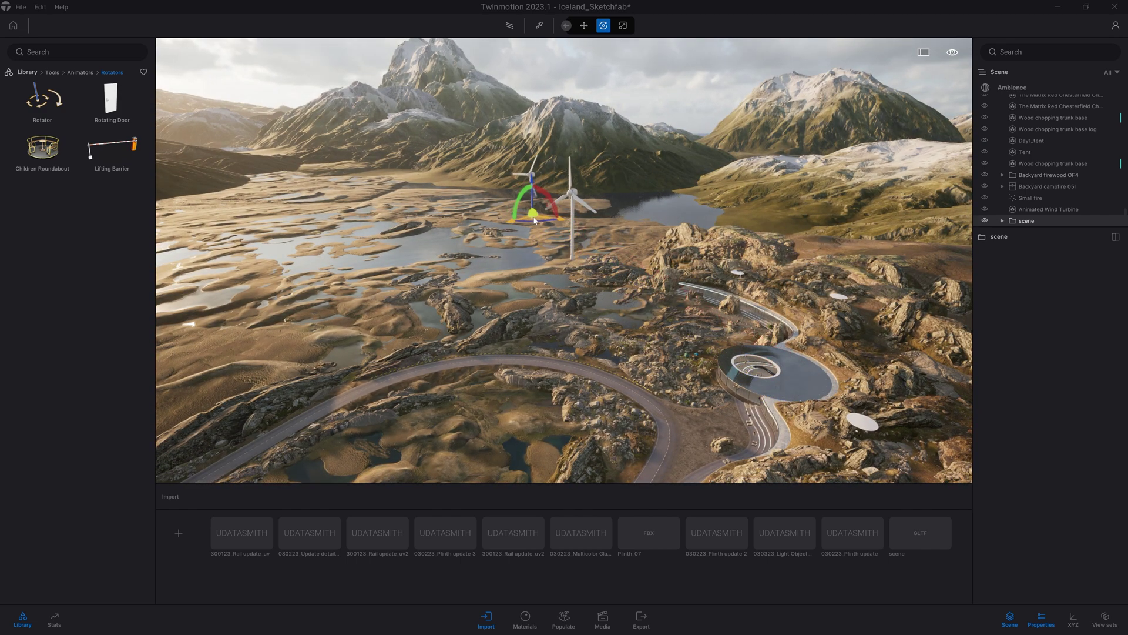
Step: Duplicate the imported turbine across the wetland as a row of four instances spaced 112.36 m apart
{"action": "key", "text": "w"}
{"action": "right_click_drag", "start_coordinate": [673, 262], "coordinate": [621, 265]}
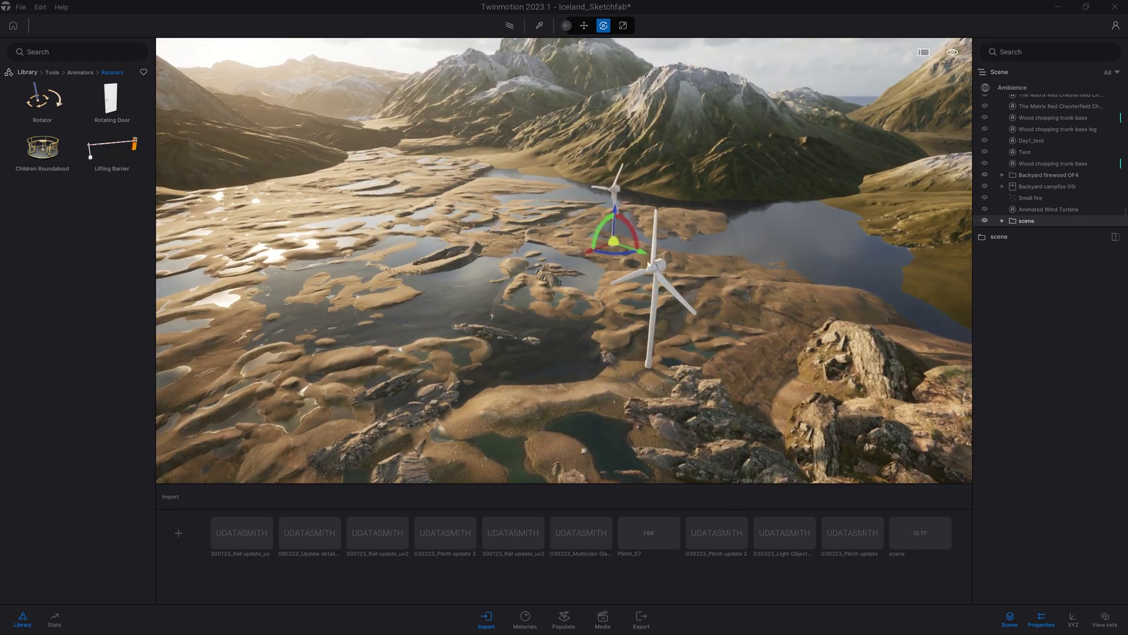
{"action": "left_click_drag", "start_coordinate": [619, 254], "coordinate": [536, 235]}
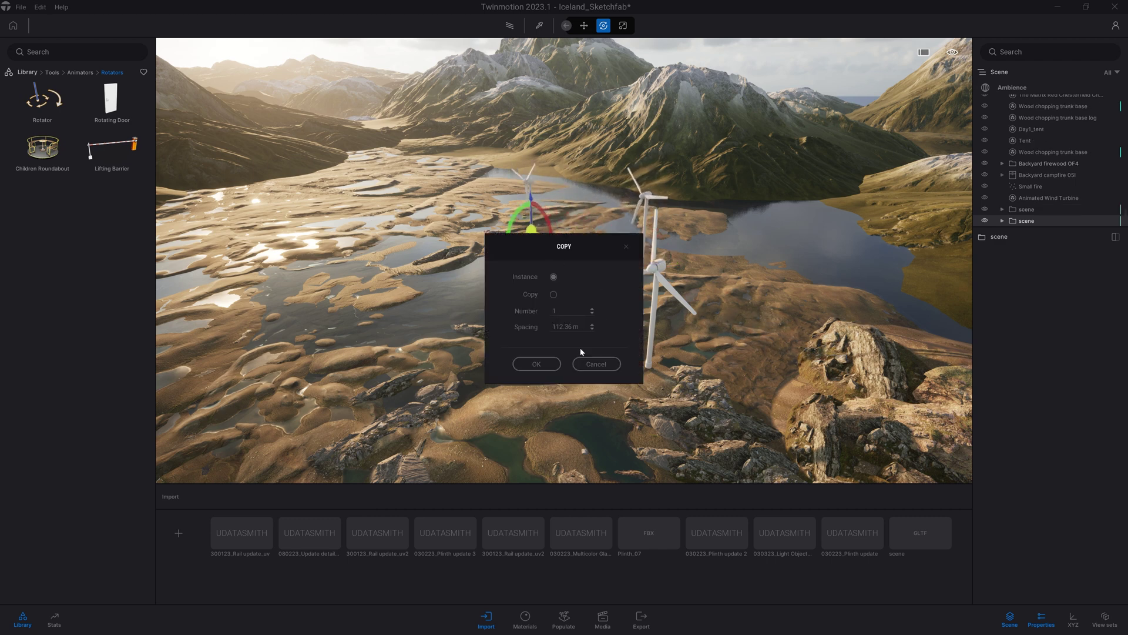
{"action": "left_click", "coordinate": [536, 364]}
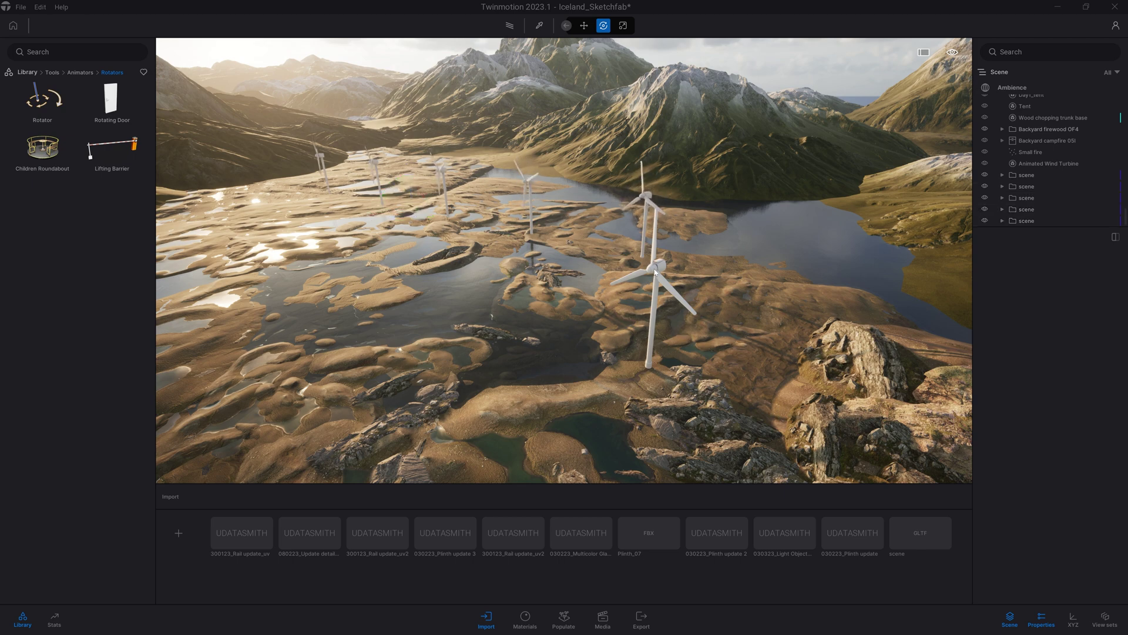
Step: Delete the Sketchfab Animated Wind Turbine standing in front of the new turbine row
{"action": "left_click", "coordinate": [655, 271]}
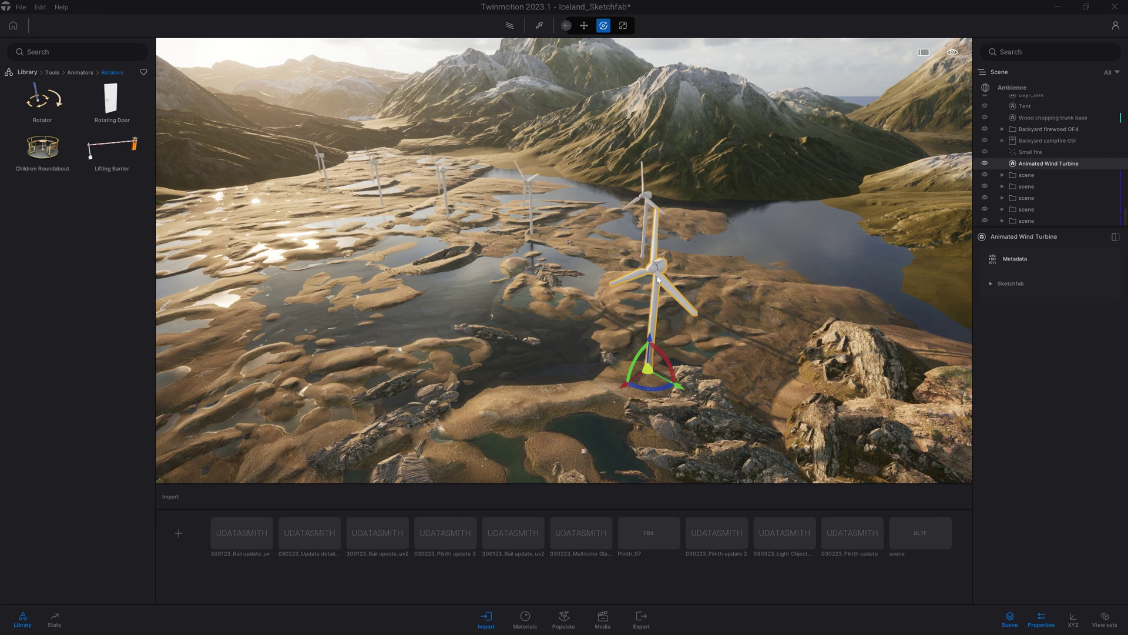
{"action": "key", "text": "Delete"}
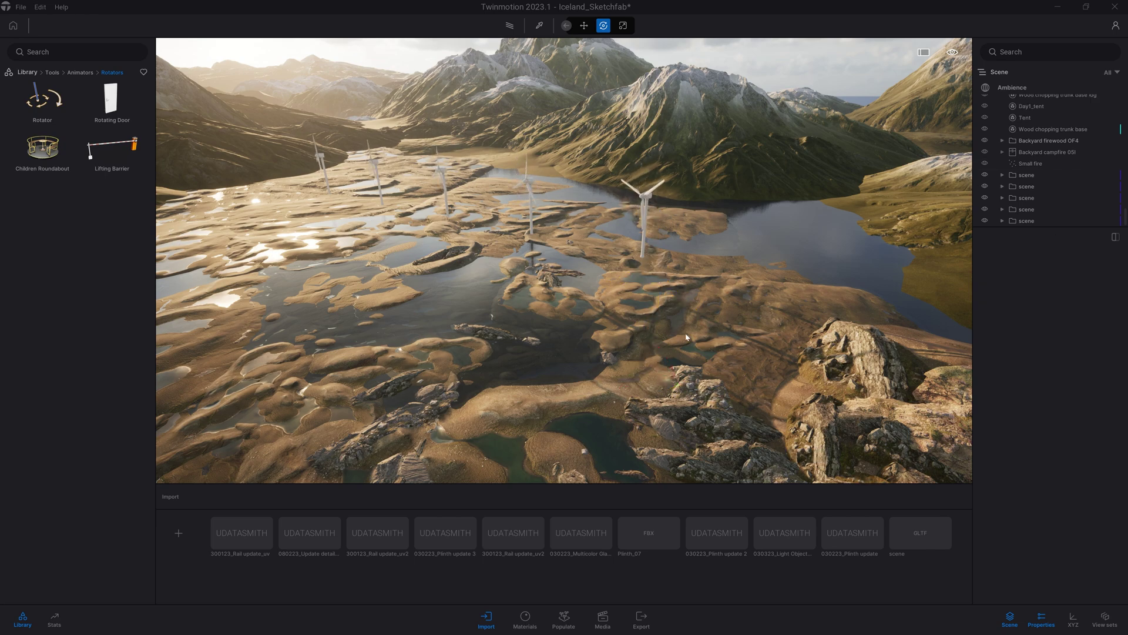
{"action": "right_click_drag", "start_coordinate": [686, 337], "coordinate": [682, 252]}
{"action": "key", "text": "s"}
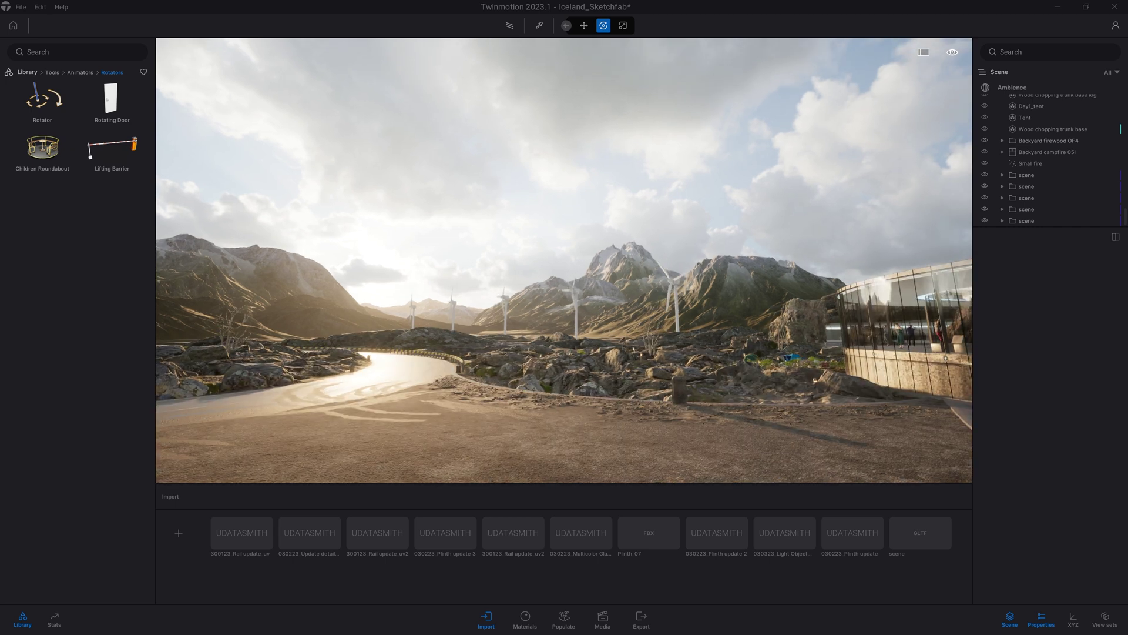
{"action": "right_click_drag", "start_coordinate": [564, 318], "coordinate": [626, 329]}
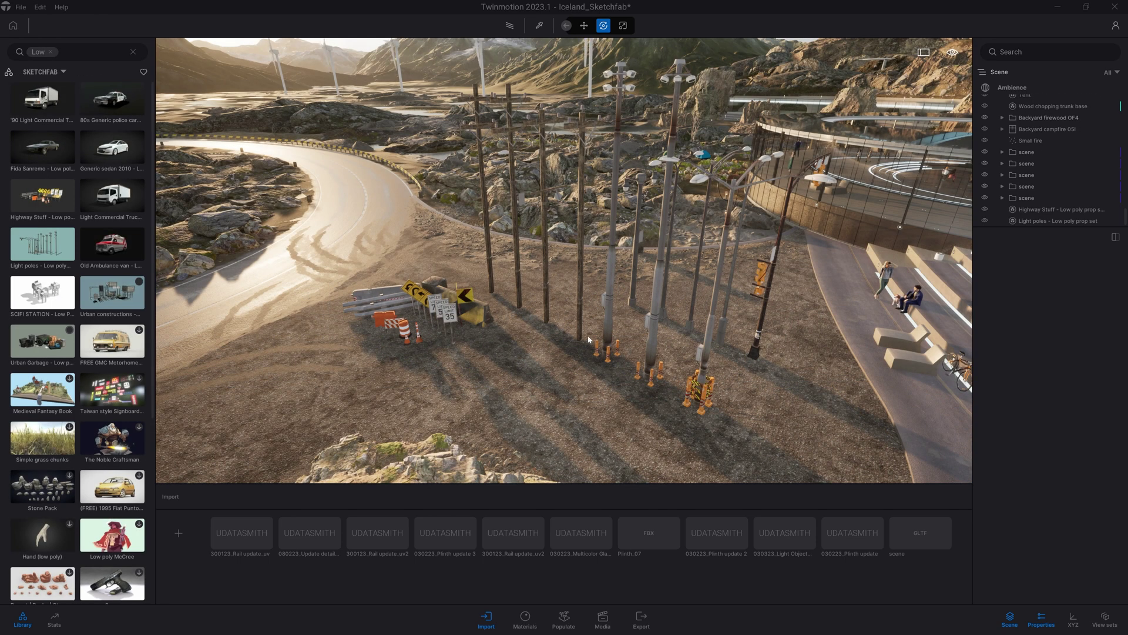
Step: Select the Highway Stuff prop set beside the road and shift it slightly as a single object
{"action": "middle_click_drag", "start_coordinate": [588, 337], "coordinate": [592, 336], "text": "shift"}
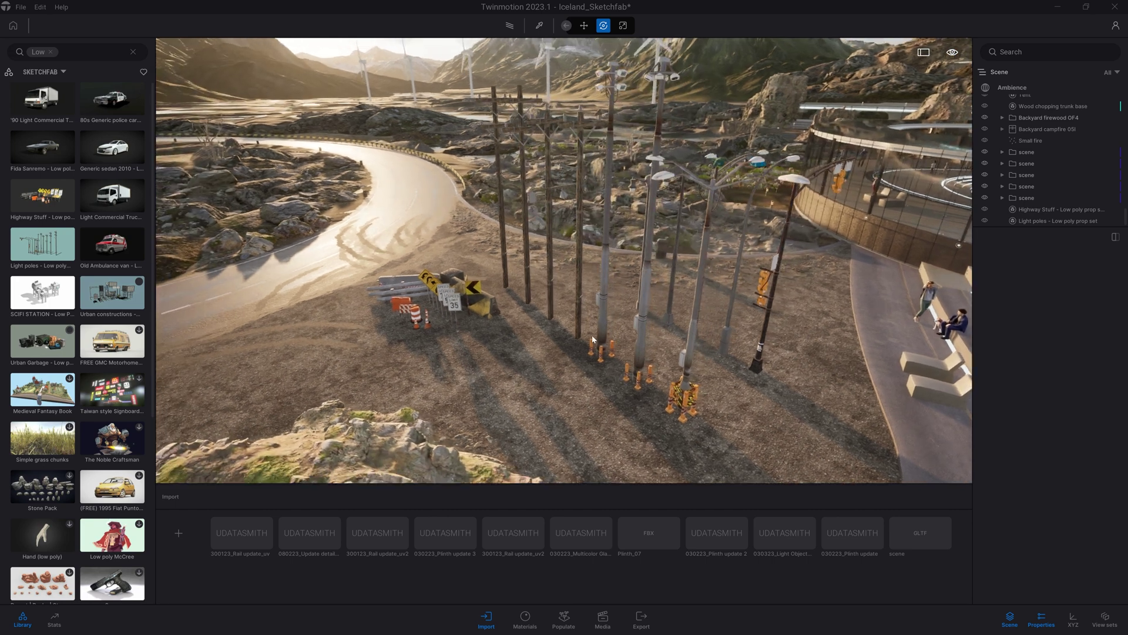
{"action": "mouse_move", "coordinate": [41, 240]}
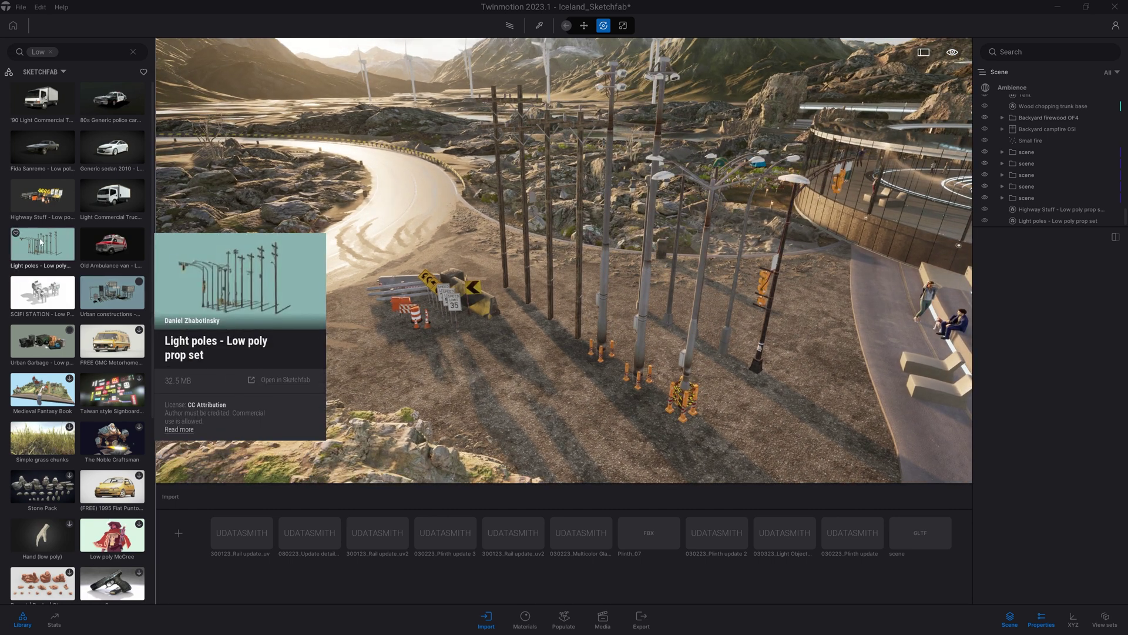
{"action": "mouse_move", "coordinate": [34, 208]}
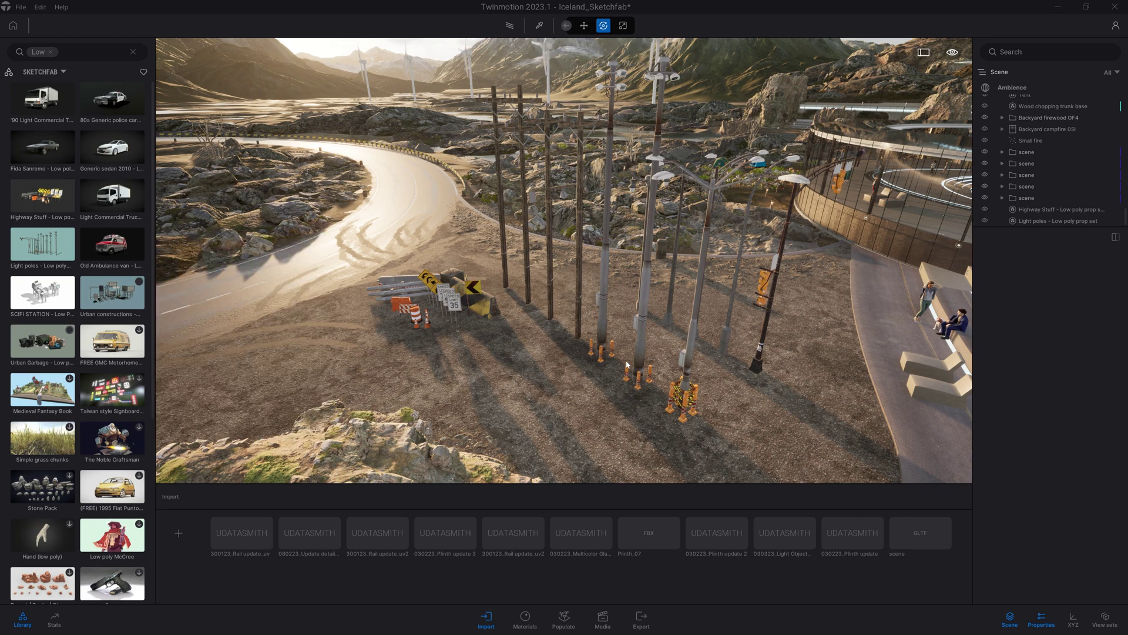
{"action": "key", "text": "w"}
{"action": "right_click_drag", "start_coordinate": [608, 356], "coordinate": [601, 345]}
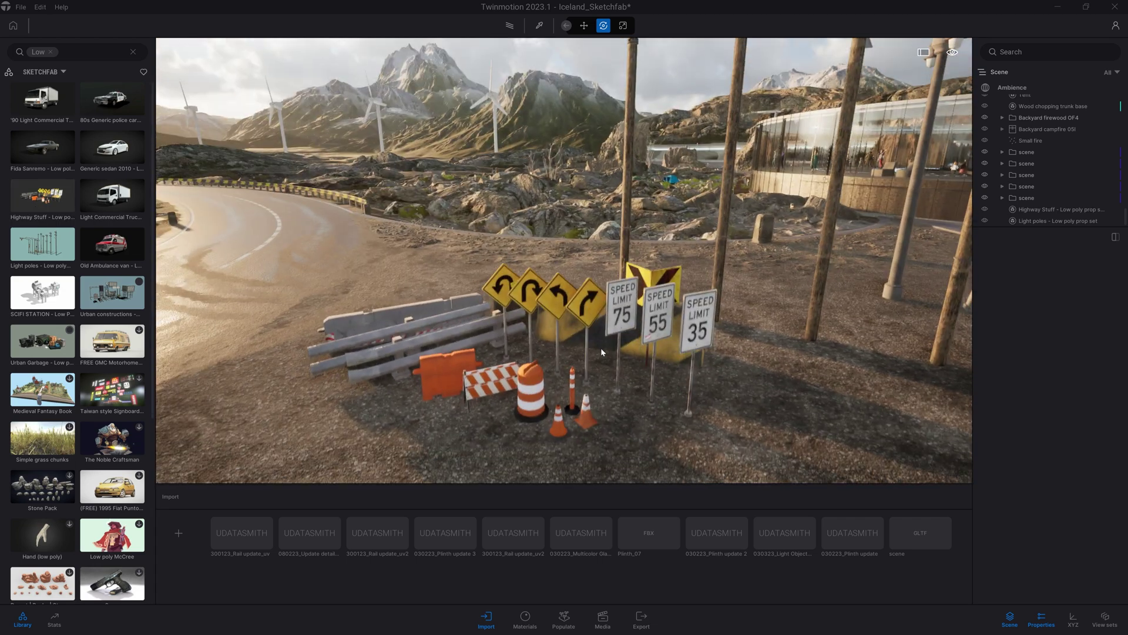
{"action": "left_click", "coordinate": [601, 329]}
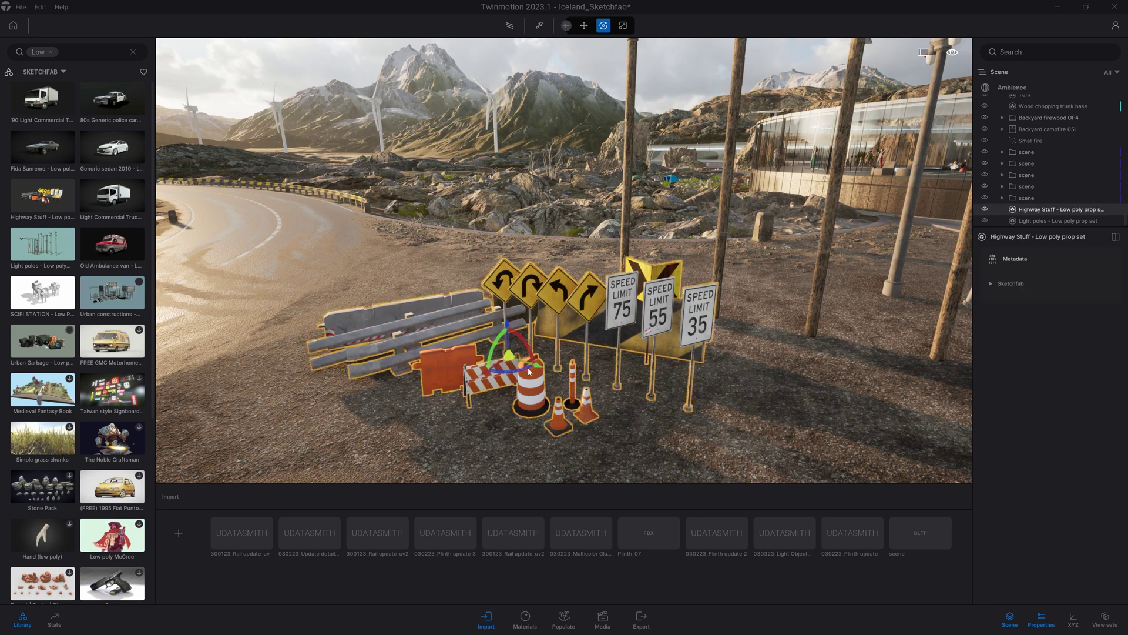
{"action": "left_click_drag", "start_coordinate": [528, 371], "coordinate": [504, 379]}
Step: Select the Light poles prop set and shift all its poles together across the gravel area
{"action": "key", "text": "s"}
{"action": "right_click_drag", "start_coordinate": [810, 318], "coordinate": [819, 359]}
{"action": "scroll", "coordinate": [811, 318], "scroll_direction": "up", "scroll_amount": 3}
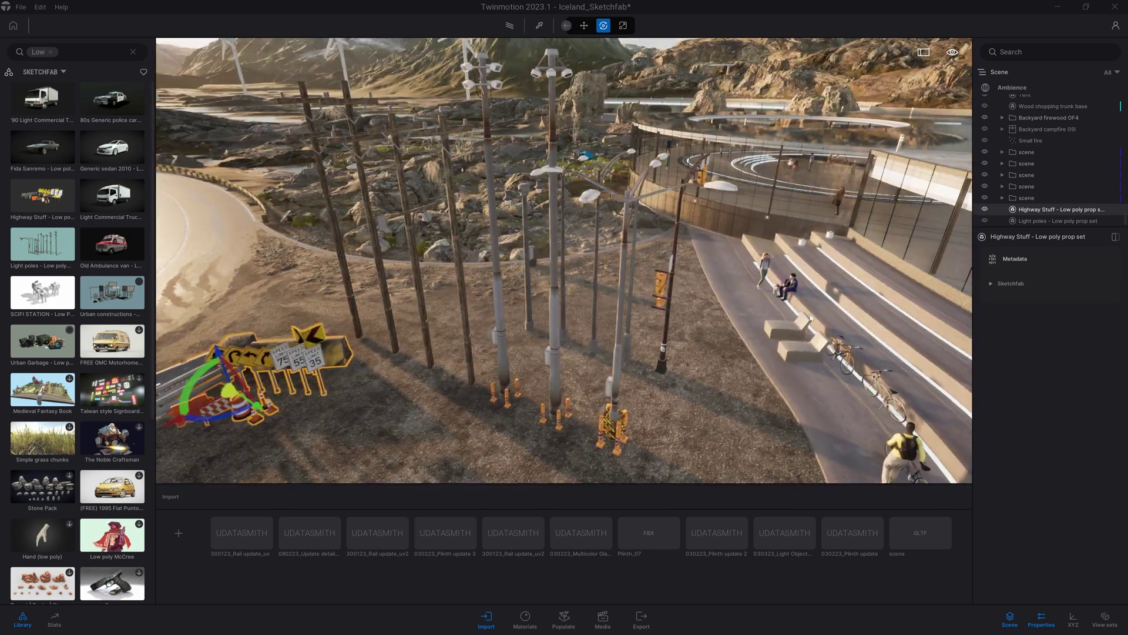
{"action": "left_click", "coordinate": [618, 369]}
{"action": "scroll", "coordinate": [605, 347], "scroll_direction": "up", "scroll_amount": 3}
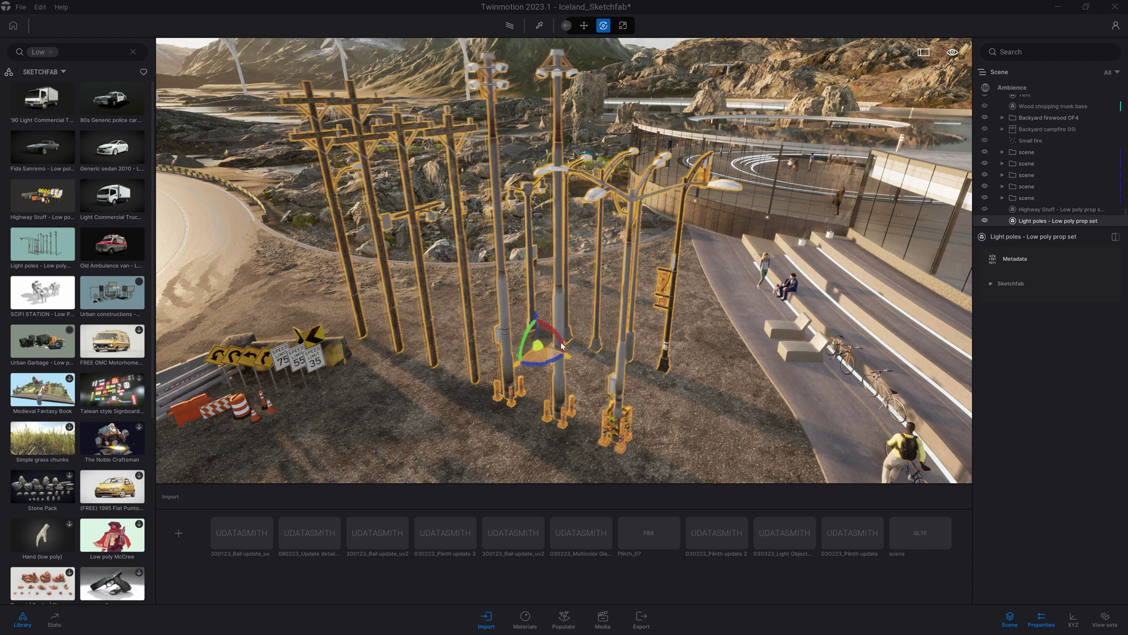
{"action": "key", "text": "Escape"}
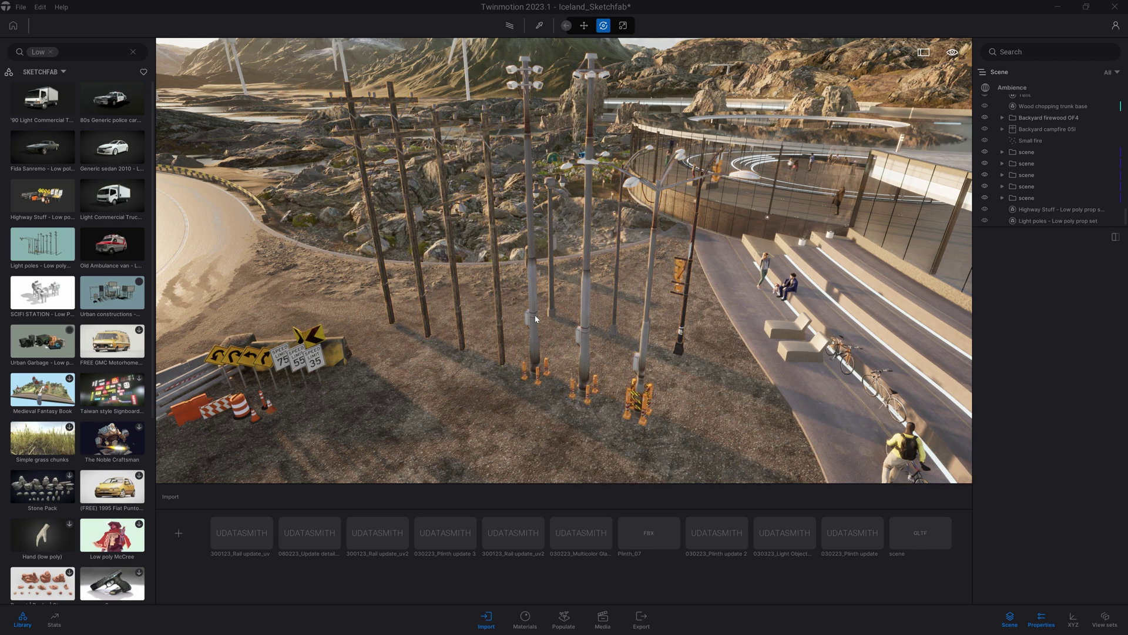
Step: Open the Light poles - Low poly prop set page on the Sketchfab website and download the model in glTF format
{"action": "middle_click_drag", "start_coordinate": [535, 318], "coordinate": [611, 314], "text": "shift"}
{"action": "left_click", "coordinate": [532, 298]}
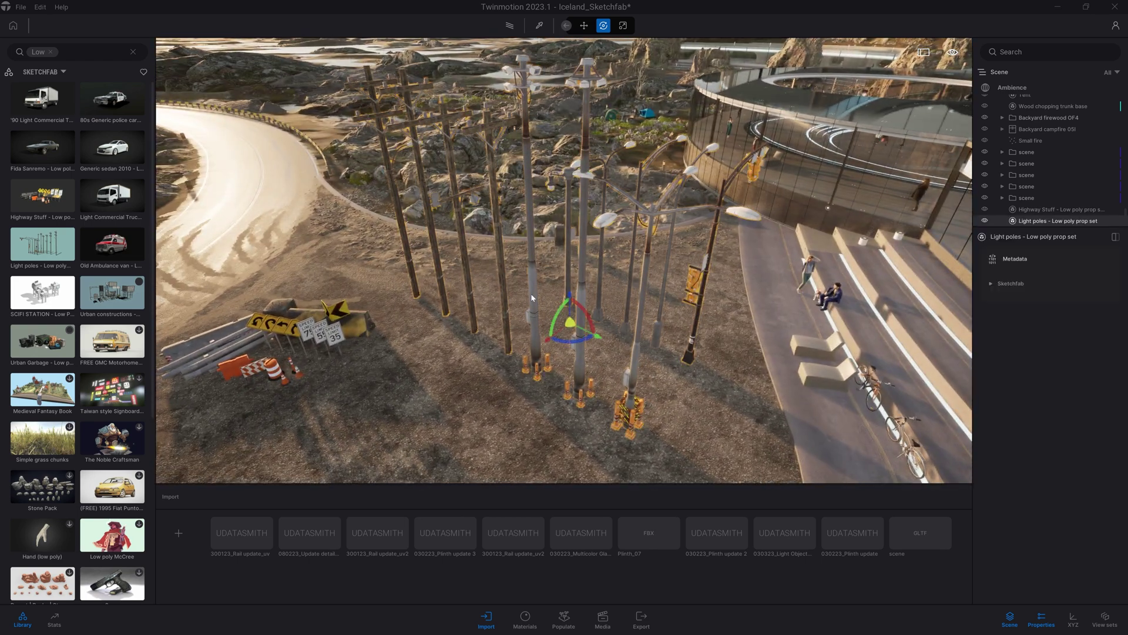
{"action": "left_click", "coordinate": [42, 252]}
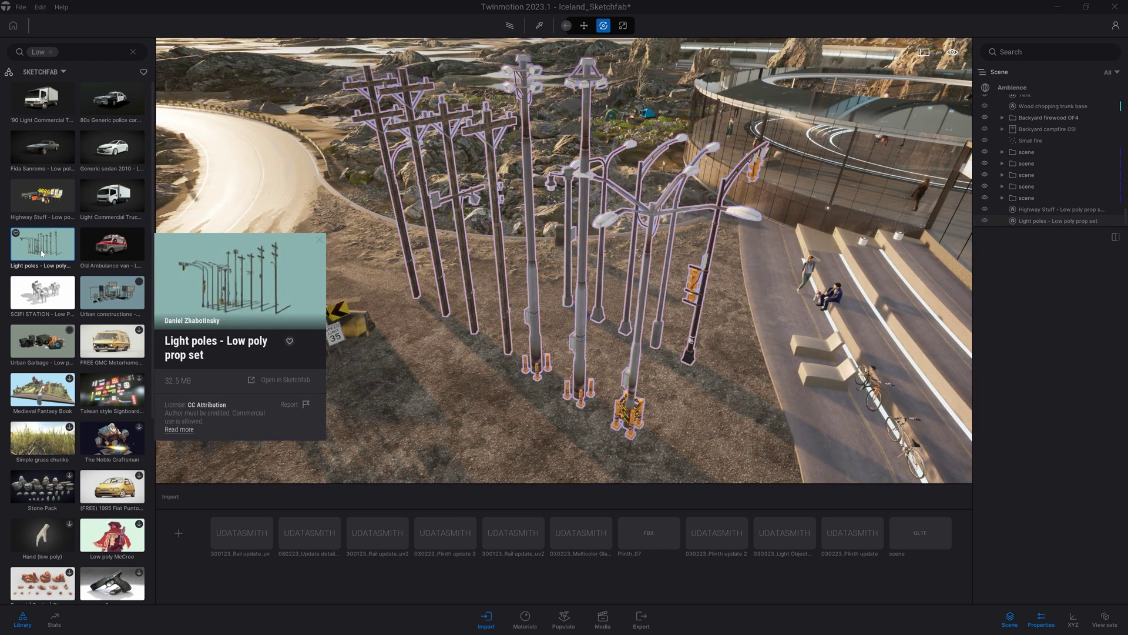
{"action": "left_click", "coordinate": [282, 379]}
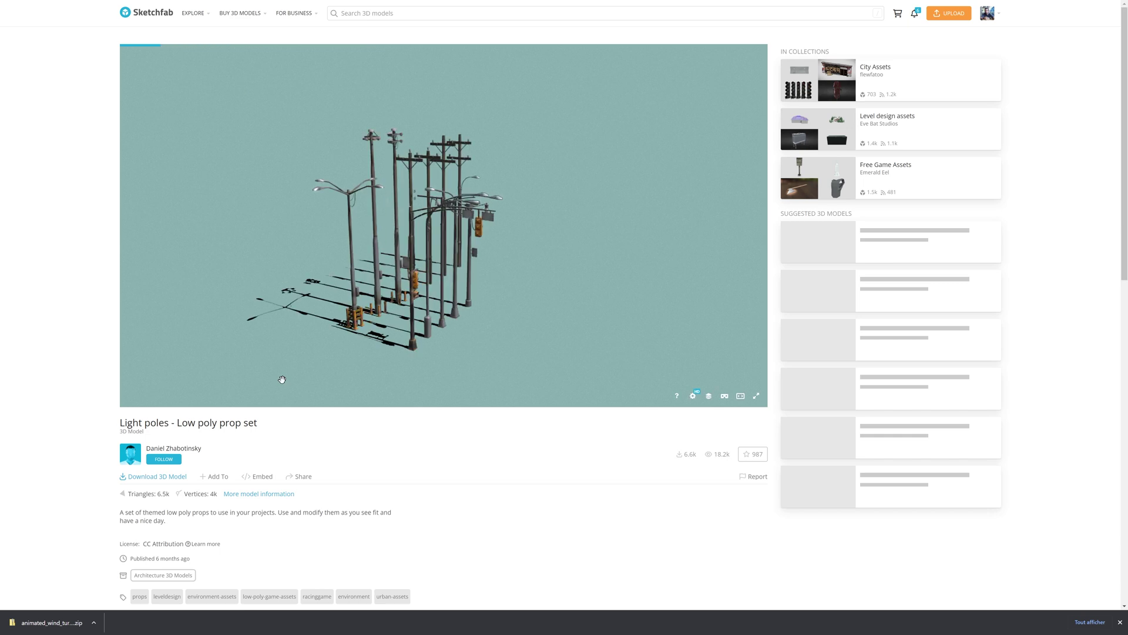
{"action": "left_click", "coordinate": [175, 477]}
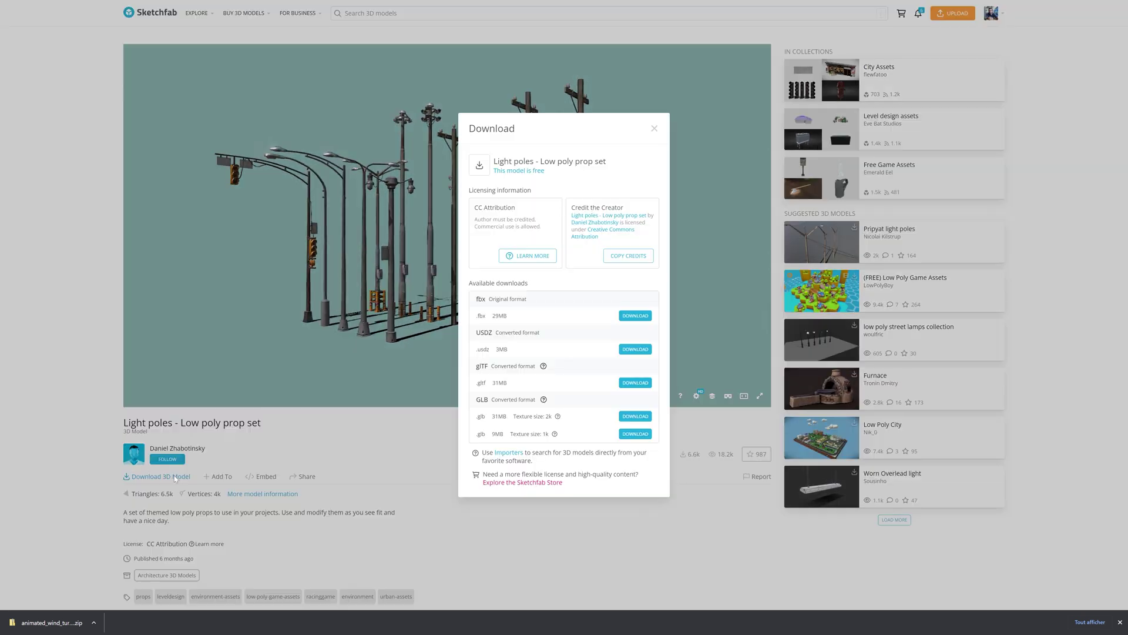
{"action": "left_click", "coordinate": [635, 383]}
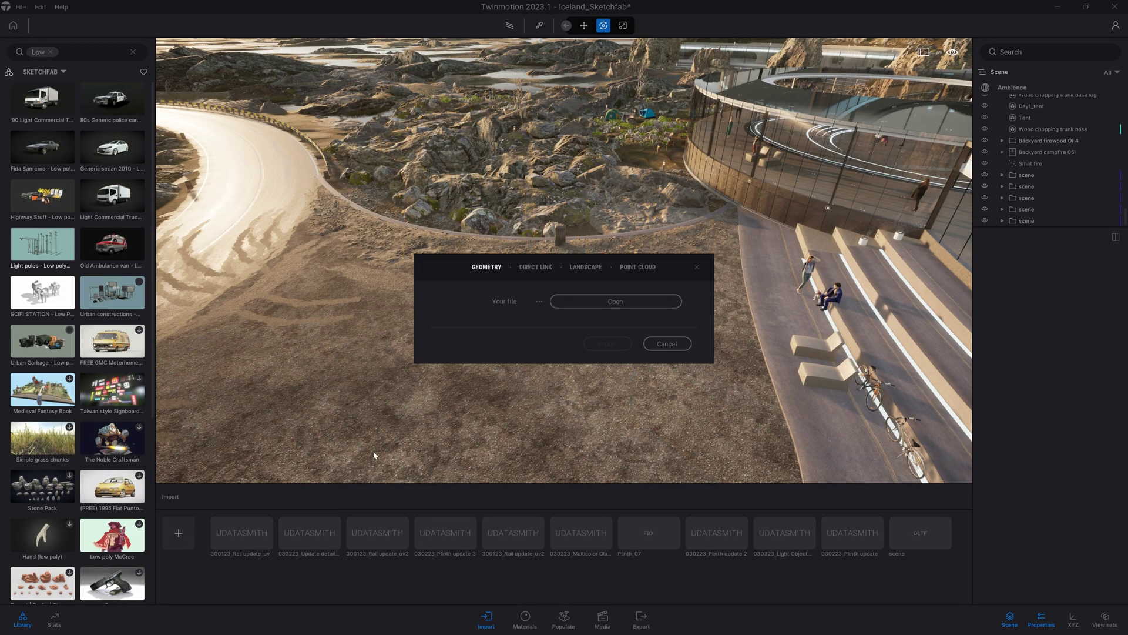
Step: Import the light poles' scene.gltf with Keep hierarchy and move the imported set onto the gravel area beside the road
{"action": "left_click", "coordinate": [615, 301]}
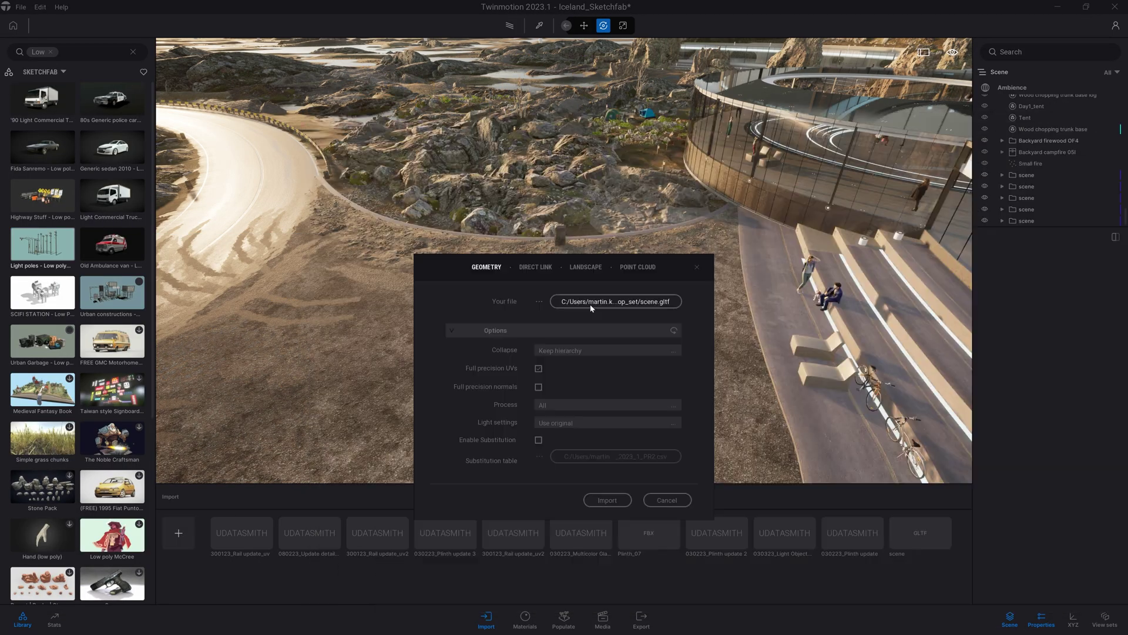
{"action": "left_click", "coordinate": [608, 500]}
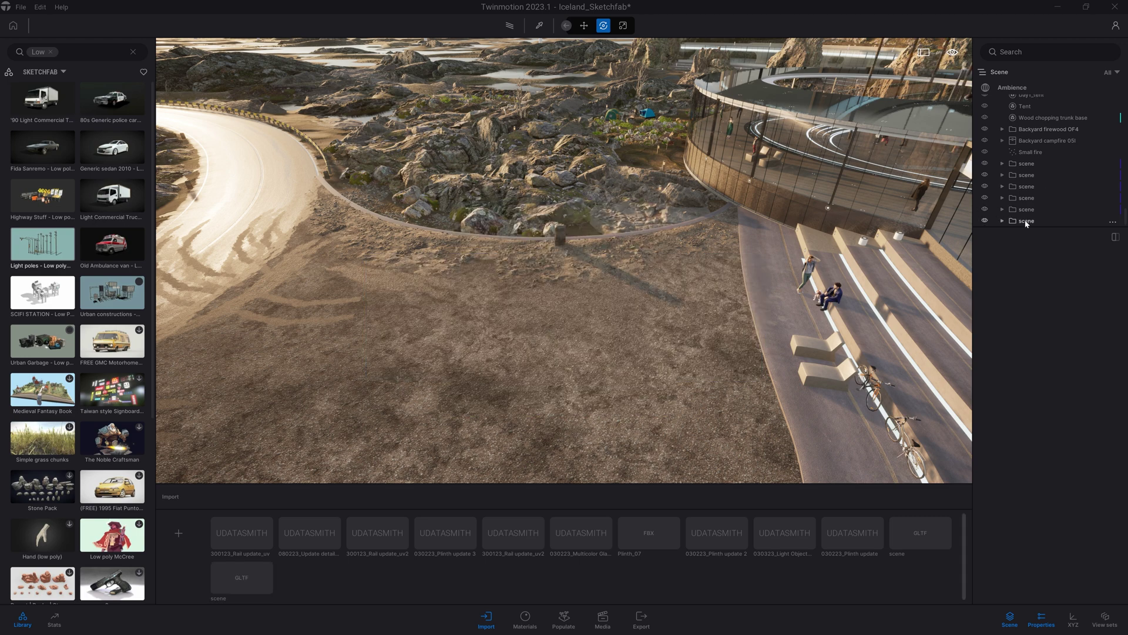
{"action": "double_click", "coordinate": [1026, 221]}
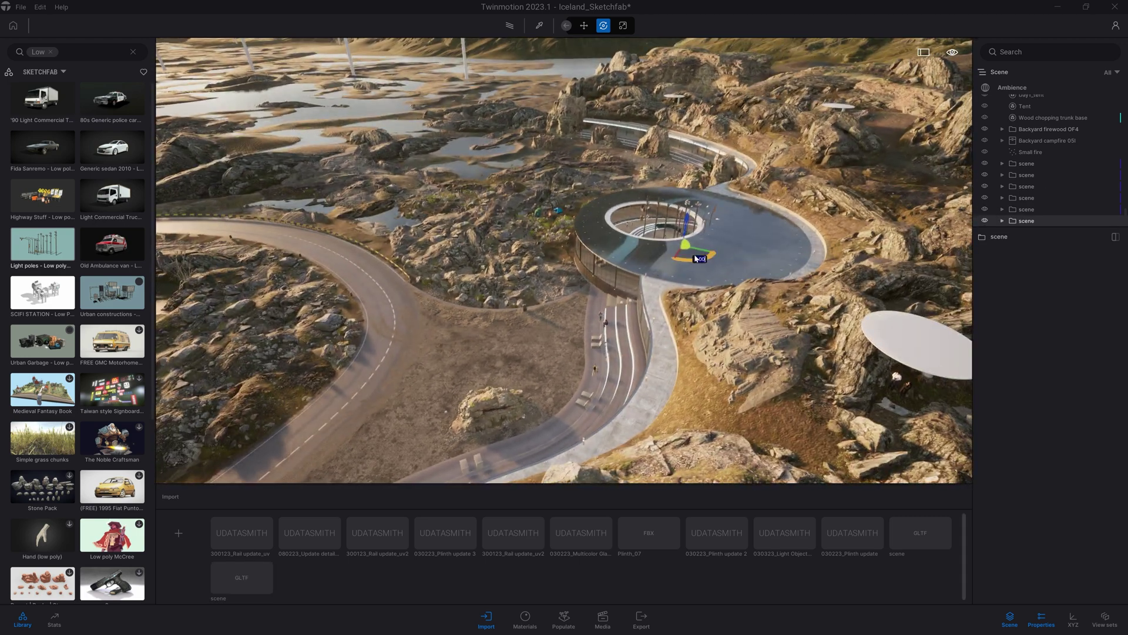
{"action": "left_click_drag", "start_coordinate": [659, 268], "coordinate": [525, 387]}
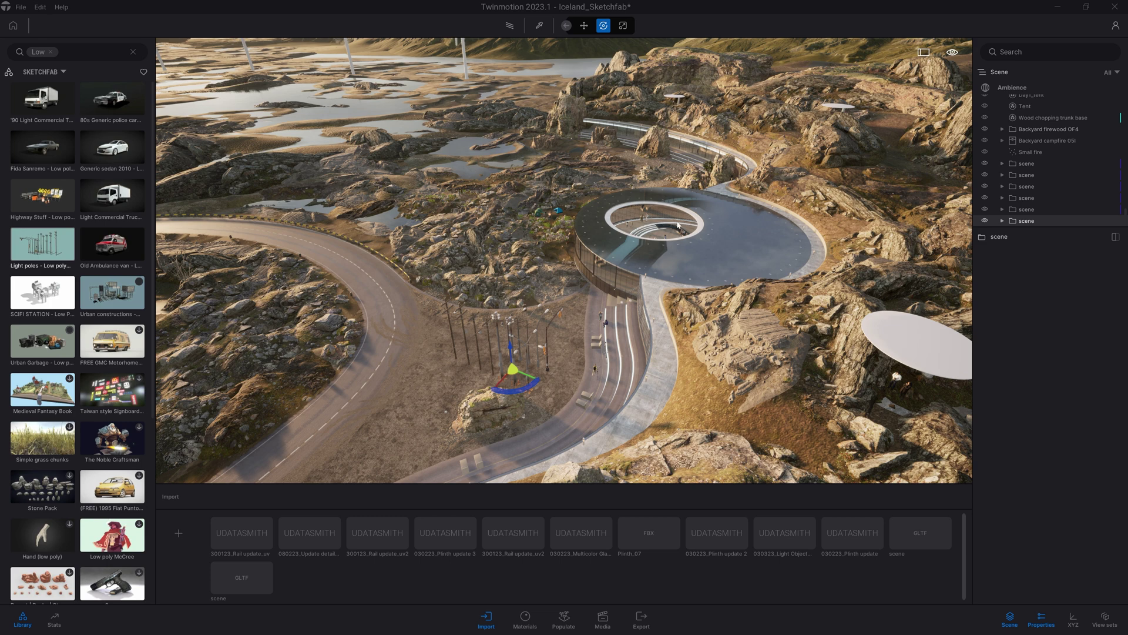
Step: Shift the imported light poles set across the gravel area toward the stepped walkway
{"action": "key", "text": "w"}
{"action": "right_click_drag", "start_coordinate": [633, 313], "coordinate": [611, 359]}
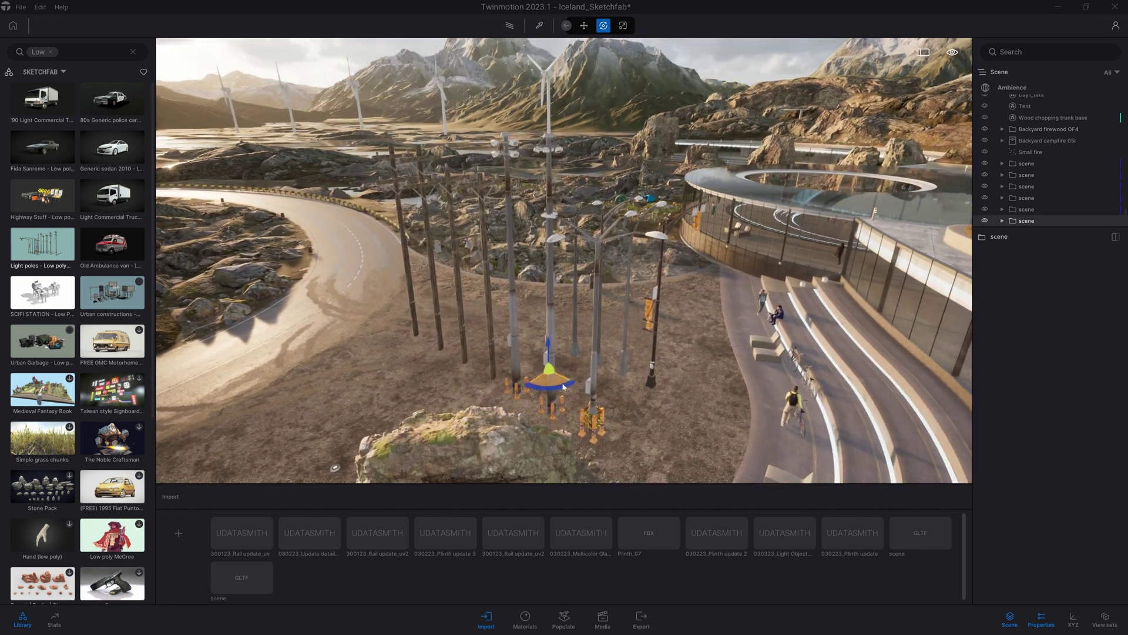
{"action": "left_click_drag", "start_coordinate": [549, 372], "coordinate": [599, 353]}
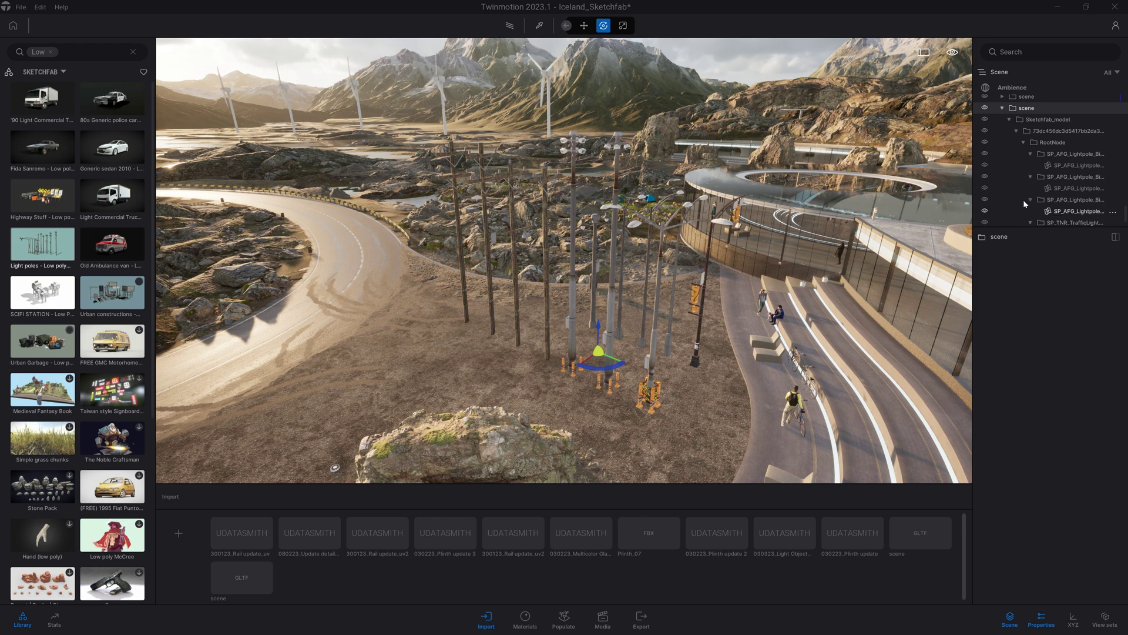
Step: Select a single wooden electric pole from the imported set and move it to the edge of the road
{"action": "key", "text": "w"}
{"action": "right_click_drag", "start_coordinate": [646, 236], "coordinate": [629, 250]}
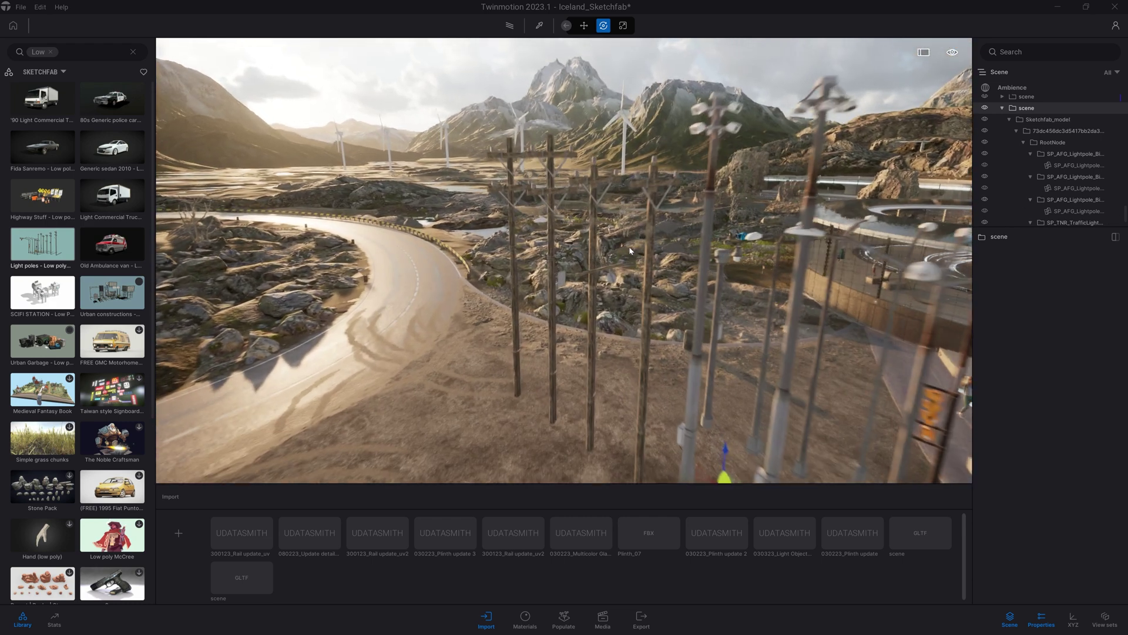
{"action": "left_click", "coordinate": [559, 225]}
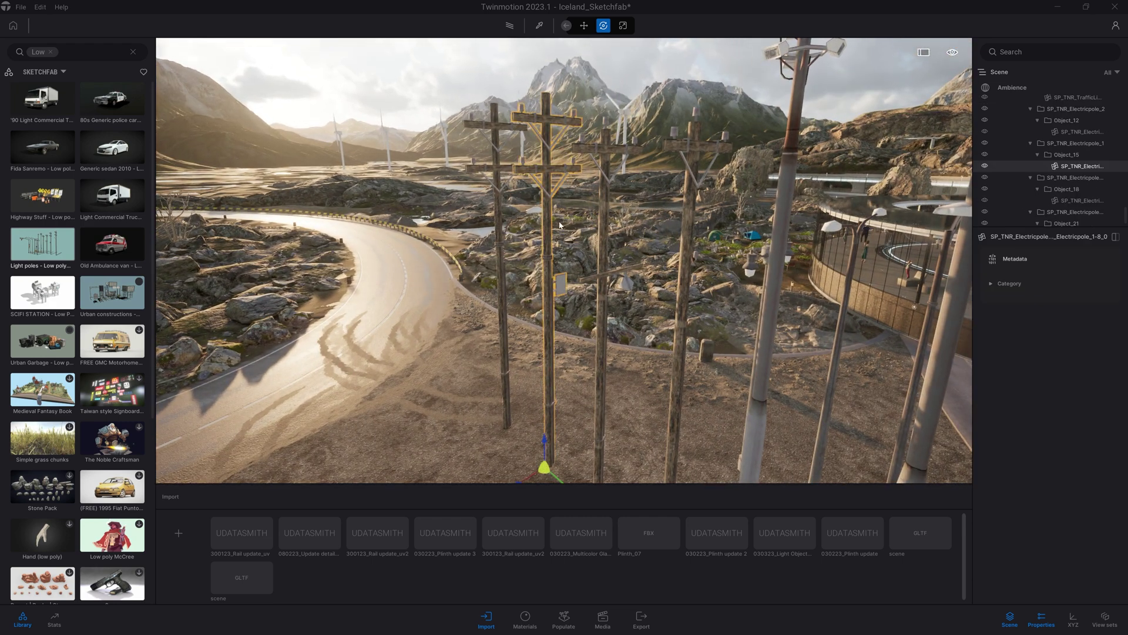
{"action": "key", "text": "s"}
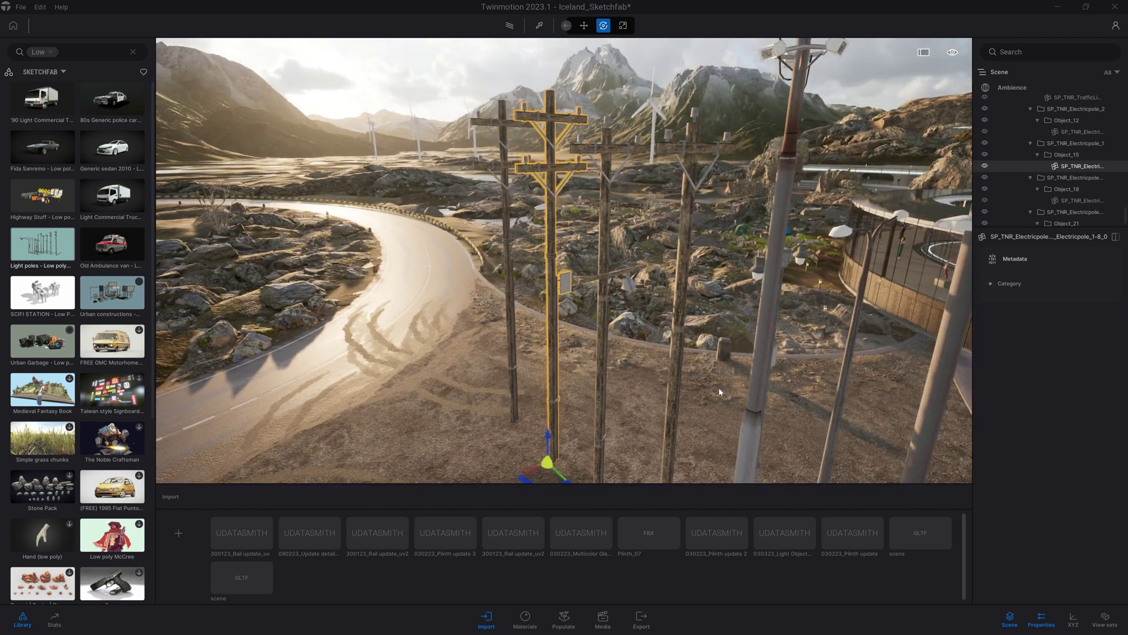
{"action": "right_click_drag", "start_coordinate": [600, 411], "coordinate": [667, 336]}
{"action": "left_click_drag", "start_coordinate": [725, 368], "coordinate": [517, 364]}
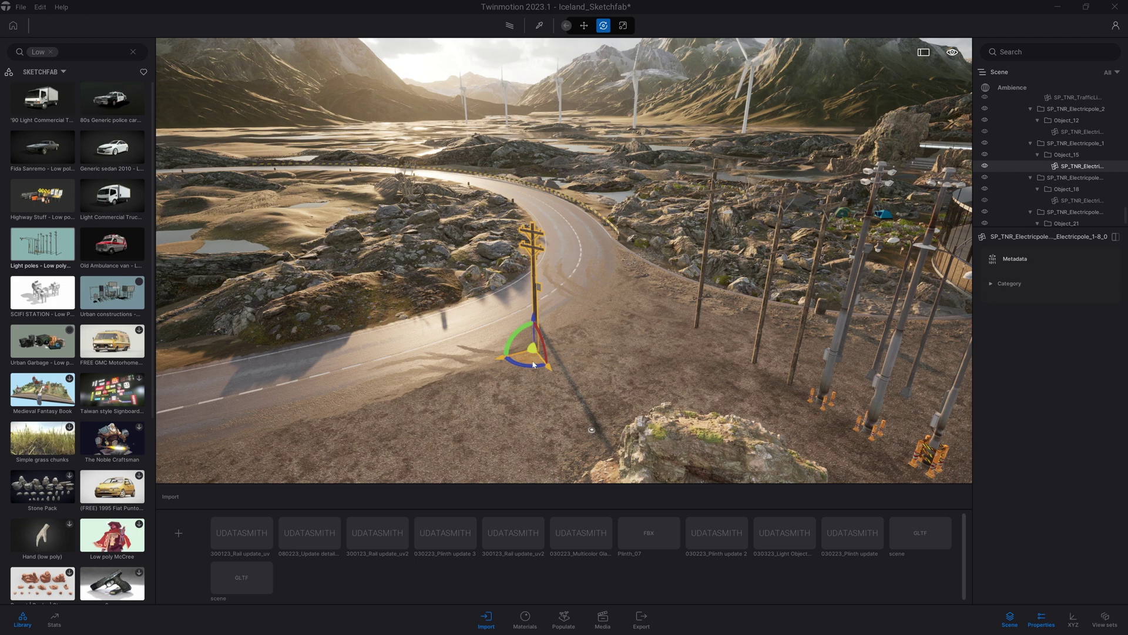
{"action": "key", "text": "f"}
{"action": "right_click_drag", "start_coordinate": [657, 352], "coordinate": [594, 431]}
{"action": "left_click_drag", "start_coordinate": [570, 457], "coordinate": [625, 397]}
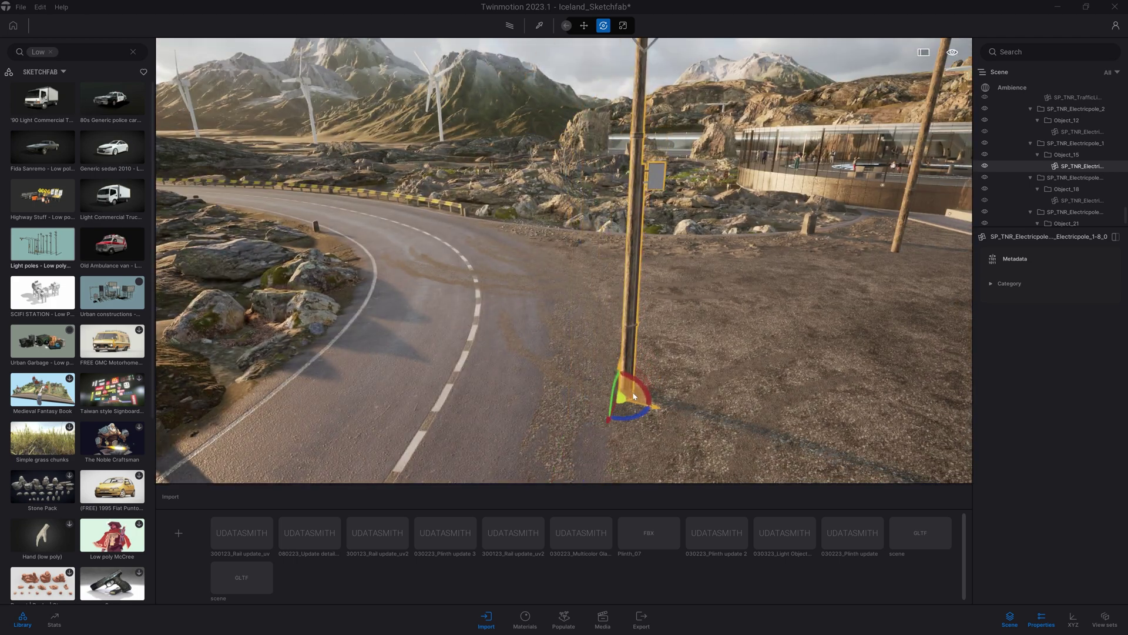
Step: Place four copies of the wooden electric pole one after another along the outer edge of the curved road
{"action": "key", "text": "s"}
{"action": "right_click_drag", "start_coordinate": [624, 397], "coordinate": [711, 442]}
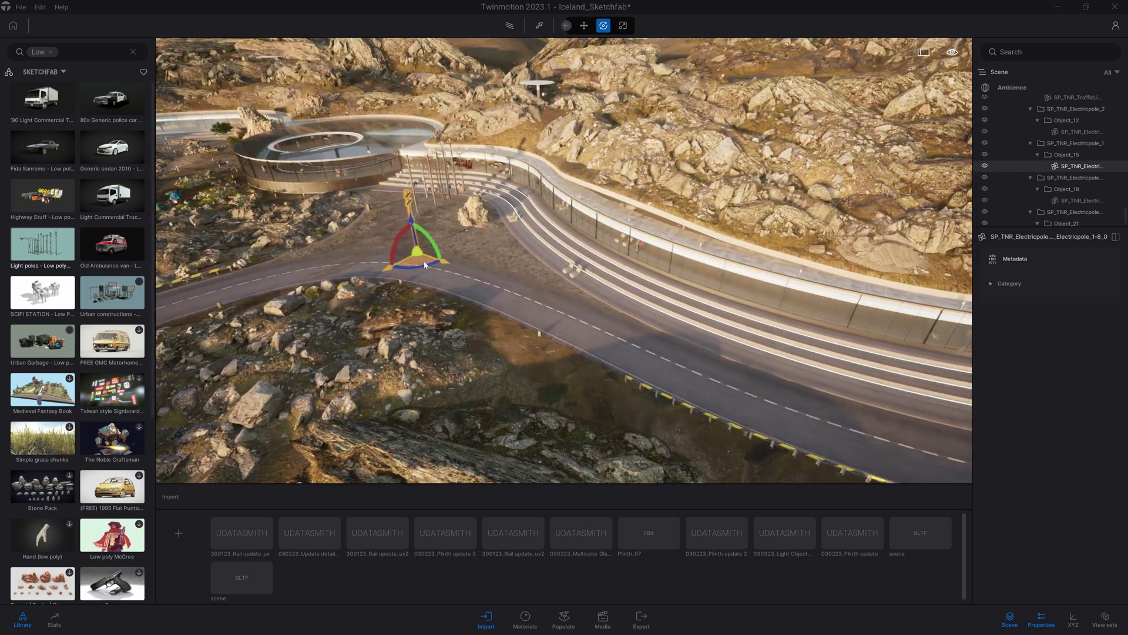
{"action": "left_click_drag", "start_coordinate": [419, 260], "coordinate": [743, 460]}
{"action": "right_click_drag", "start_coordinate": [729, 441], "coordinate": [758, 432]}
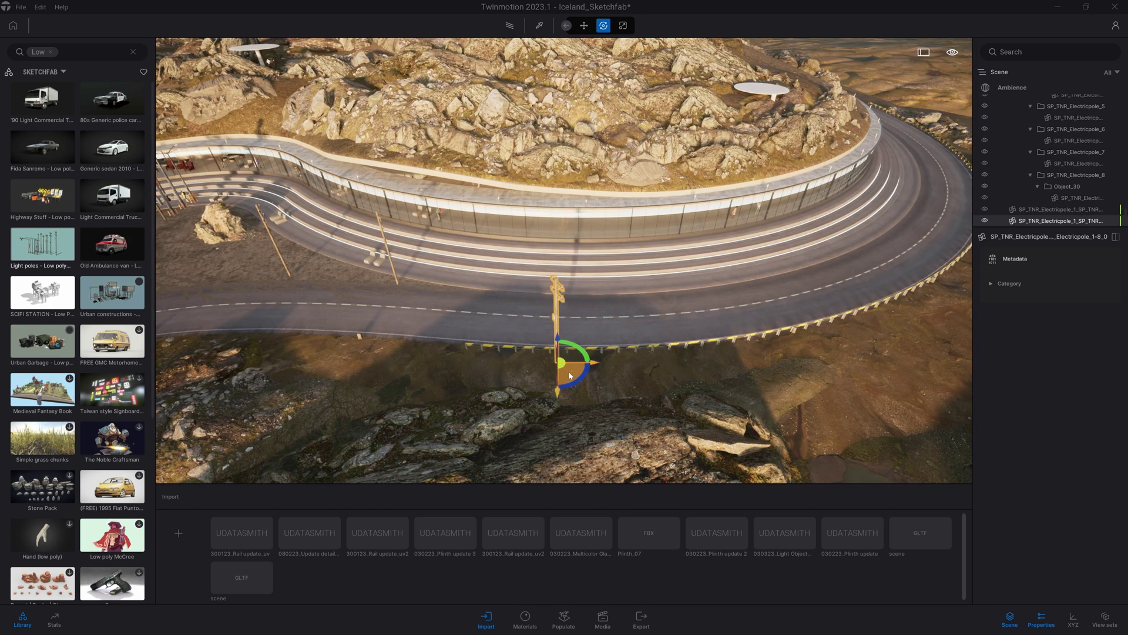
{"action": "left_click_drag", "start_coordinate": [557, 354], "coordinate": [910, 325], "text": "shift"}
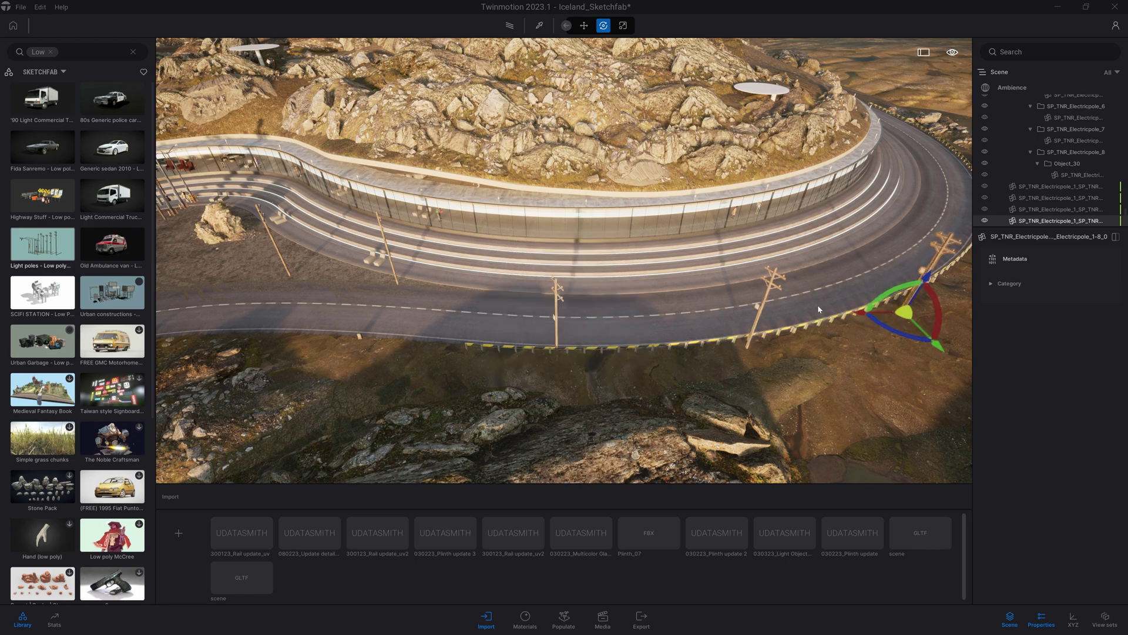
{"action": "middle_click_drag", "start_coordinate": [819, 306], "coordinate": [726, 335], "text": "shift"}
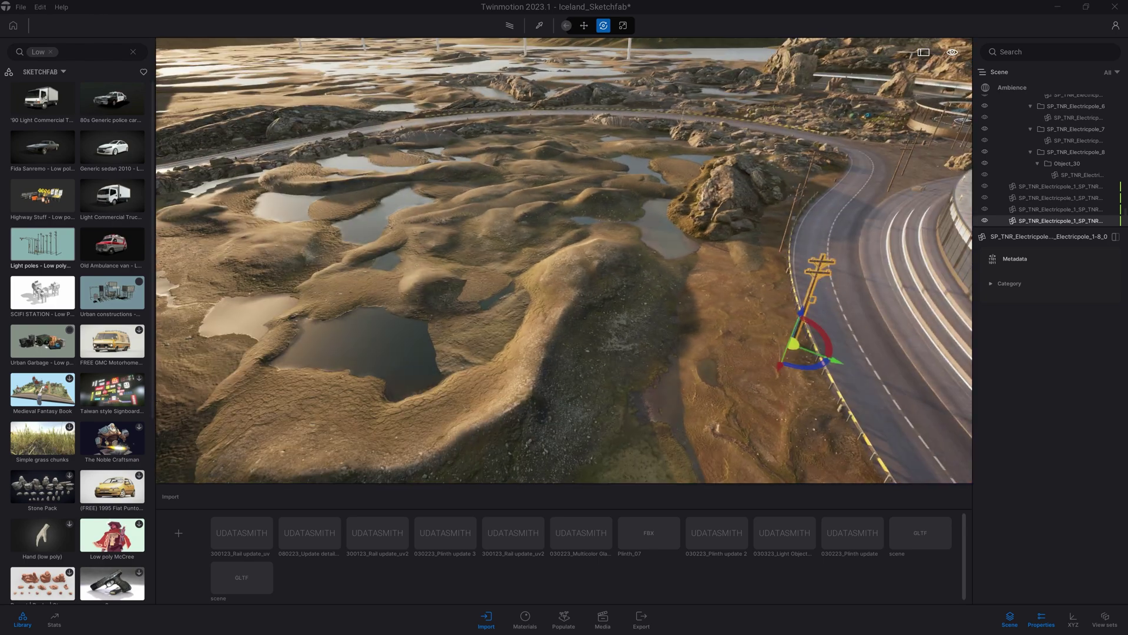
Step: Select one tall floodlight pole from the imported set and add it to the user library
{"action": "key", "text": "w"}
{"action": "right_click_drag", "start_coordinate": [725, 335], "coordinate": [709, 227]}
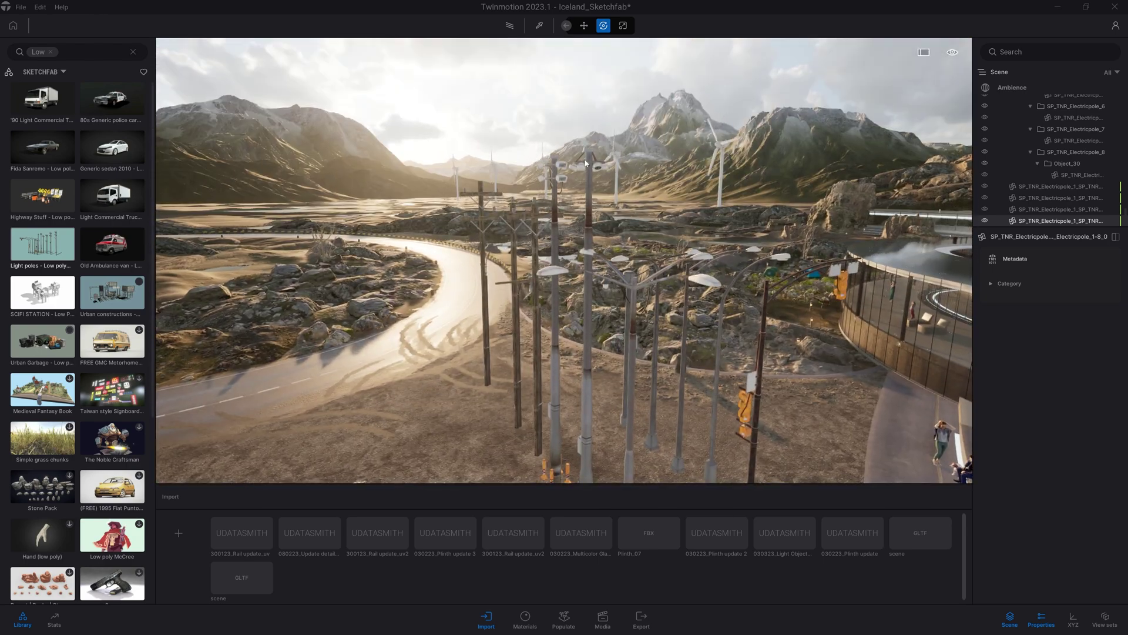
{"action": "left_click", "coordinate": [587, 241]}
{"action": "middle_click_drag", "start_coordinate": [588, 242], "coordinate": [717, 262], "text": "shift"}
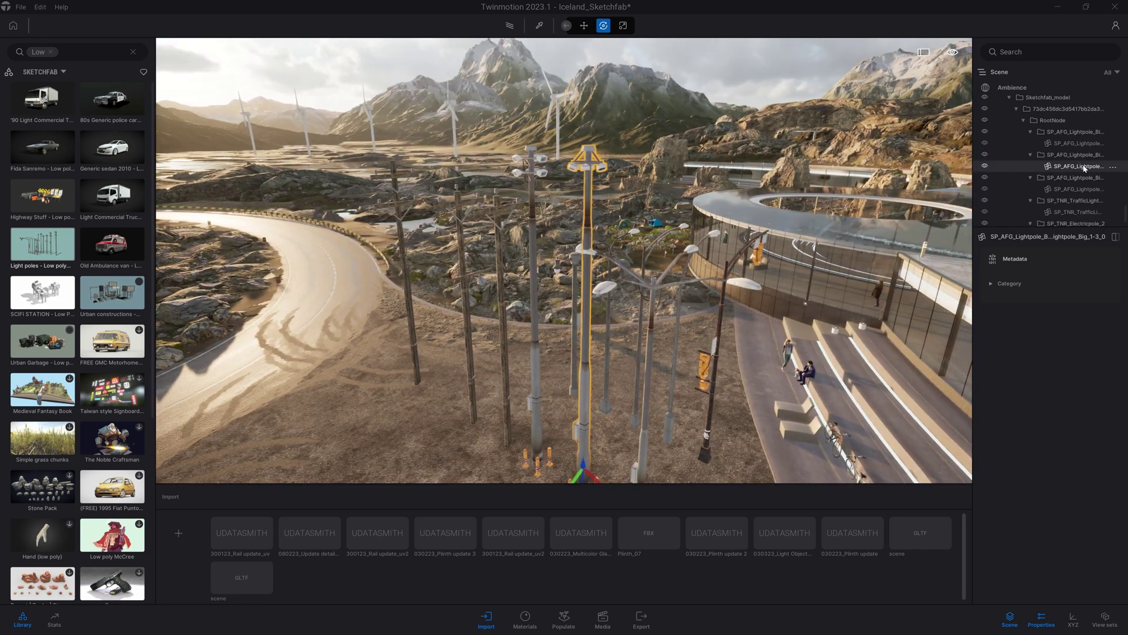
{"action": "right_click", "coordinate": [1084, 168]}
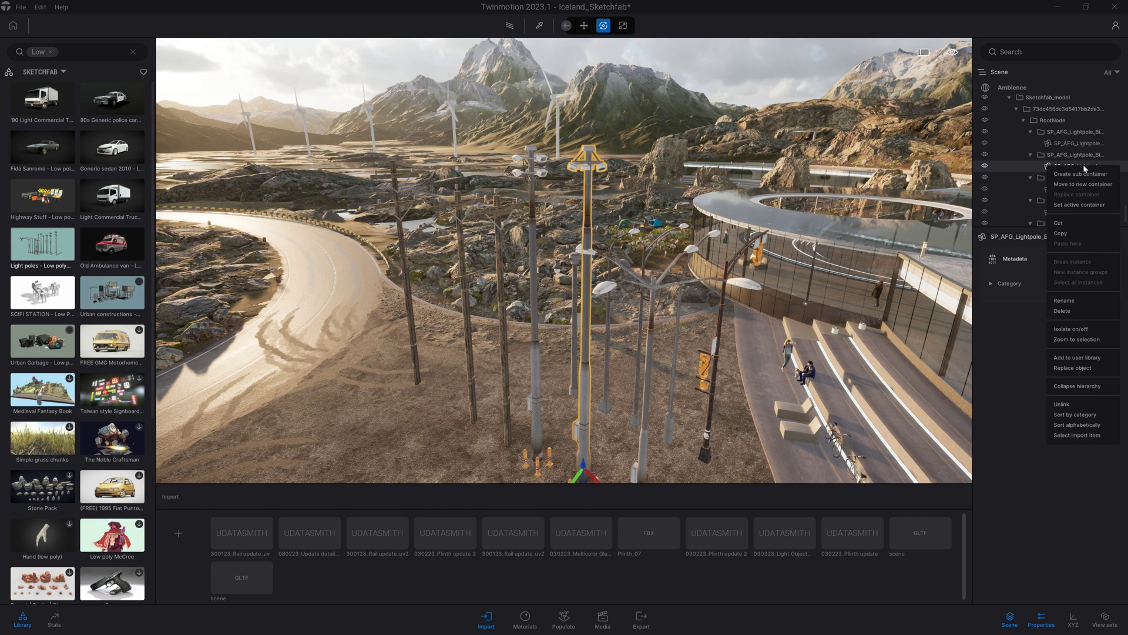
{"action": "left_click", "coordinate": [1069, 359]}
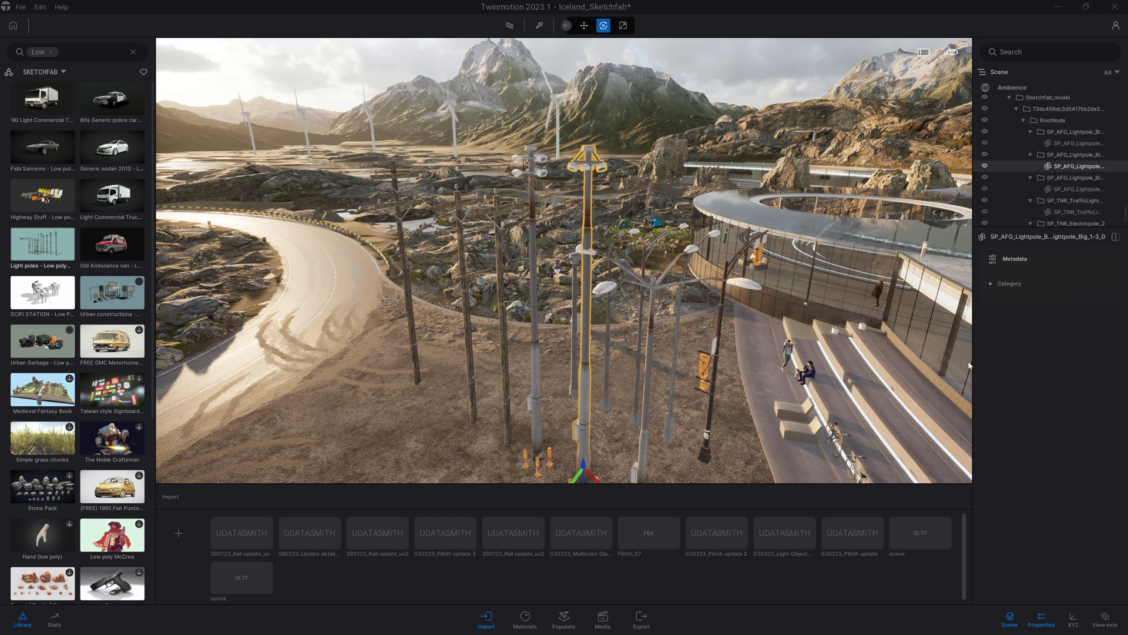
Step: Find the saved SP_AFG_Lightpole_Big asset in the user library and place it on the gravel beside the road
{"action": "left_click", "coordinate": [133, 52]}
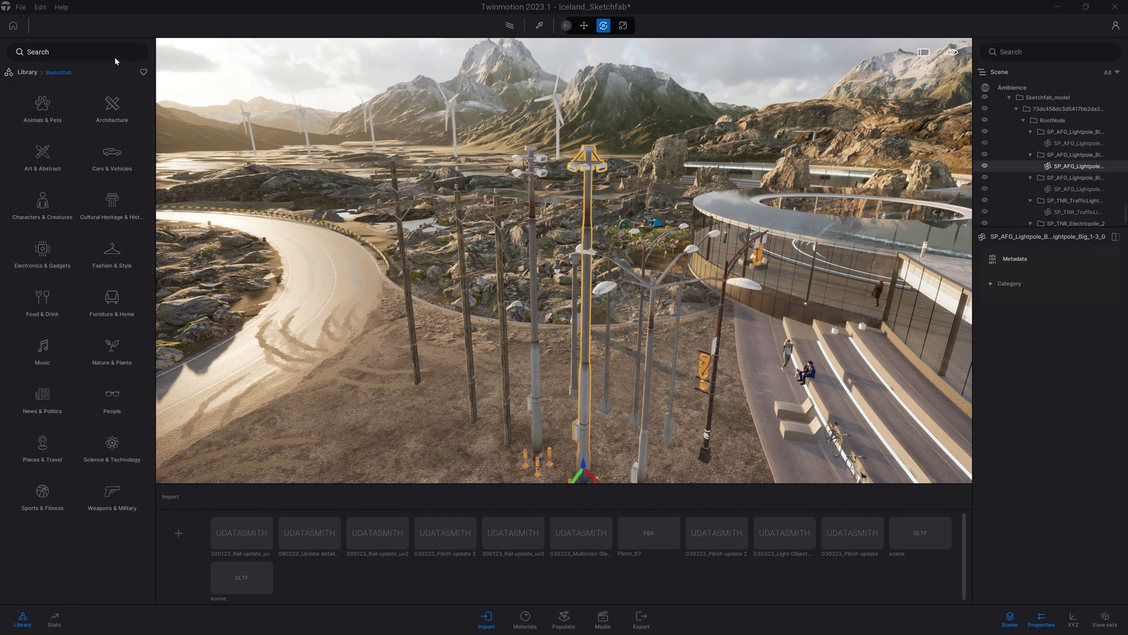
{"action": "left_click", "coordinate": [26, 73]}
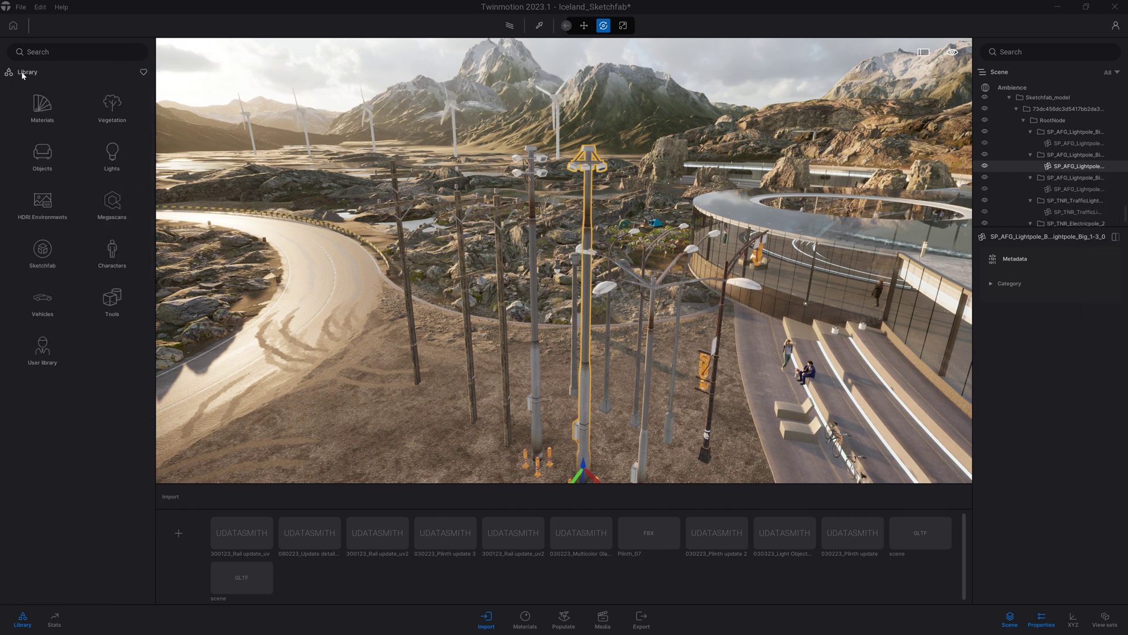
{"action": "left_click", "coordinate": [49, 355]}
{"action": "scroll", "coordinate": [48, 355], "scroll_direction": "down", "scroll_amount": 6}
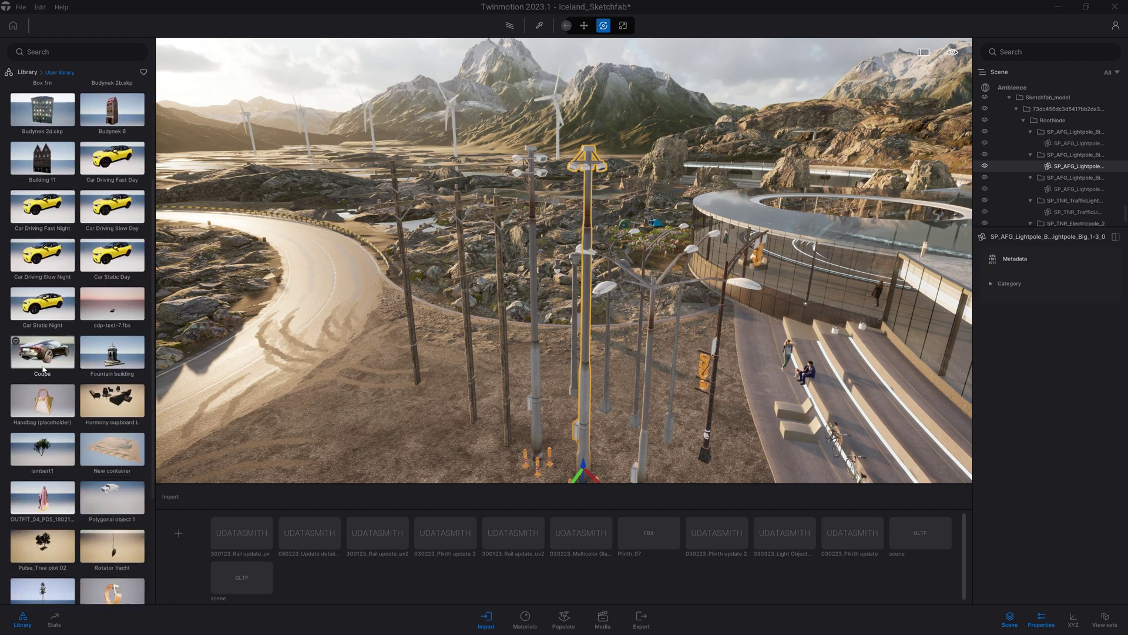
{"action": "key", "text": "a"}
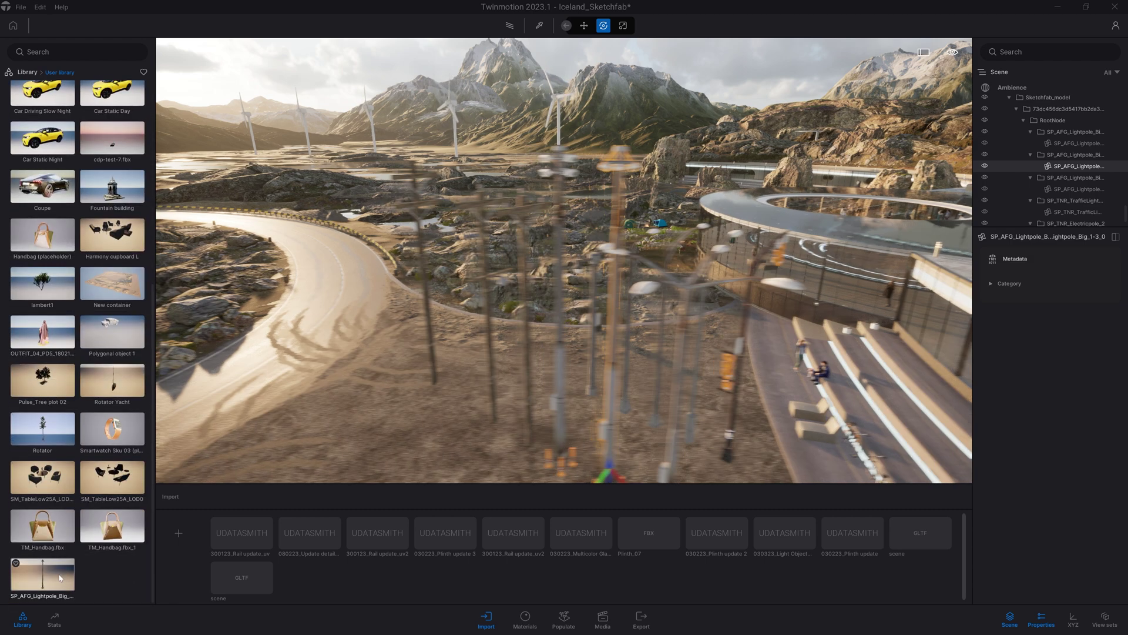
{"action": "key", "text": "q"}
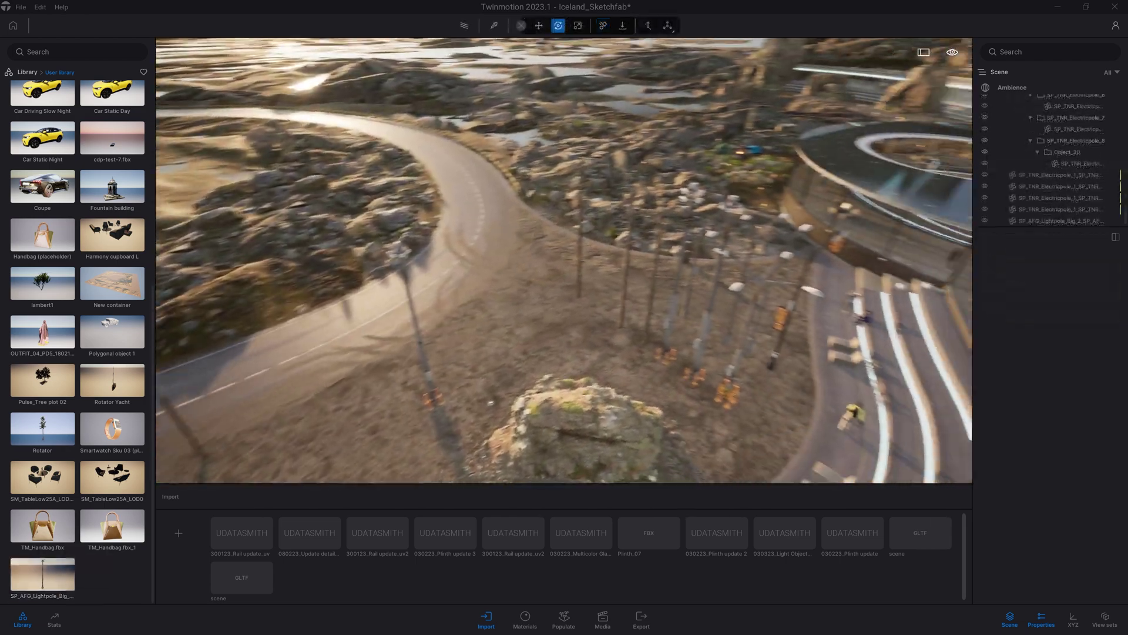
{"action": "right_click_drag", "start_coordinate": [564, 261], "coordinate": [620, 261]}
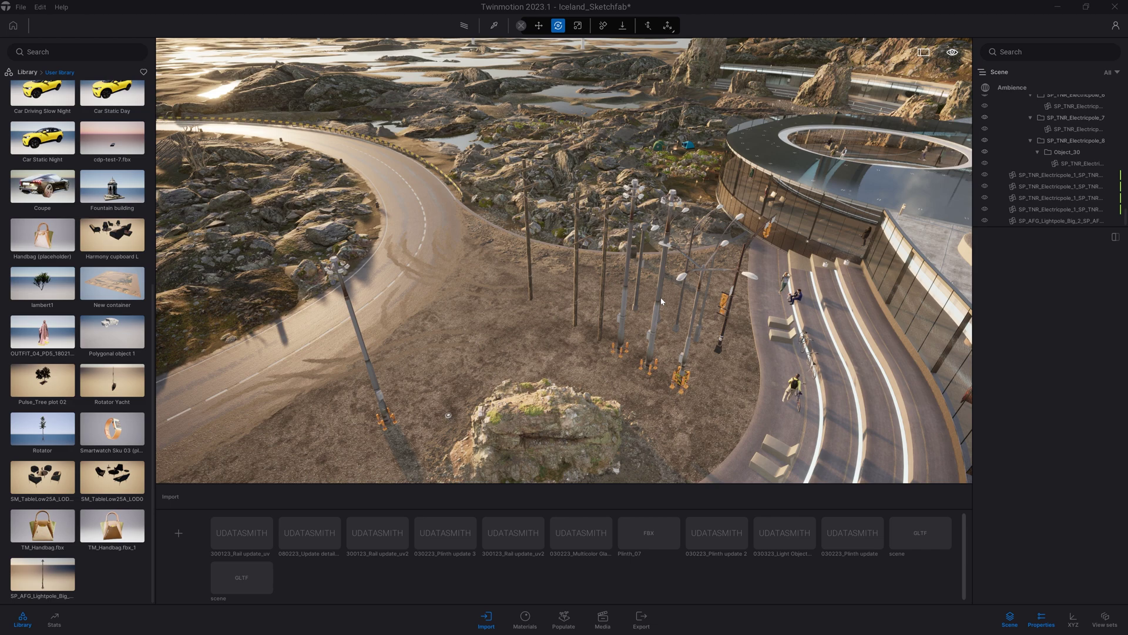
Step: Export the scene's asset credits to the desktop as CreditsIceland.csv
{"action": "middle_click_drag", "start_coordinate": [591, 307], "coordinate": [601, 305], "text": "shift"}
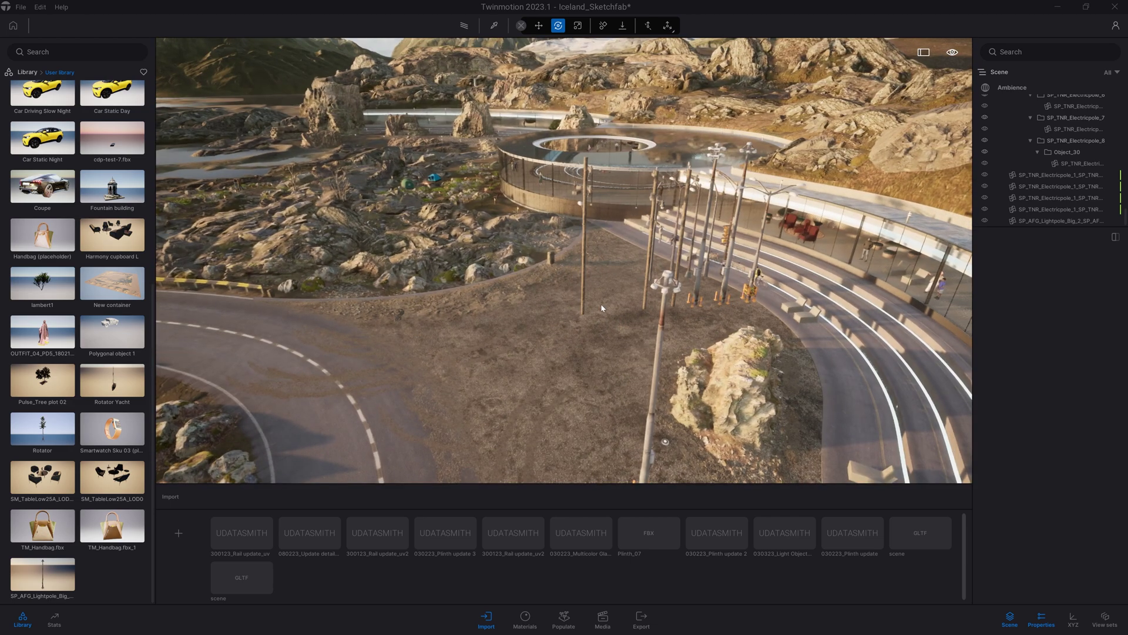
{"action": "key", "text": "w"}
{"action": "right_click_drag", "start_coordinate": [602, 309], "coordinate": [319, 346]}
{"action": "key", "text": "s"}
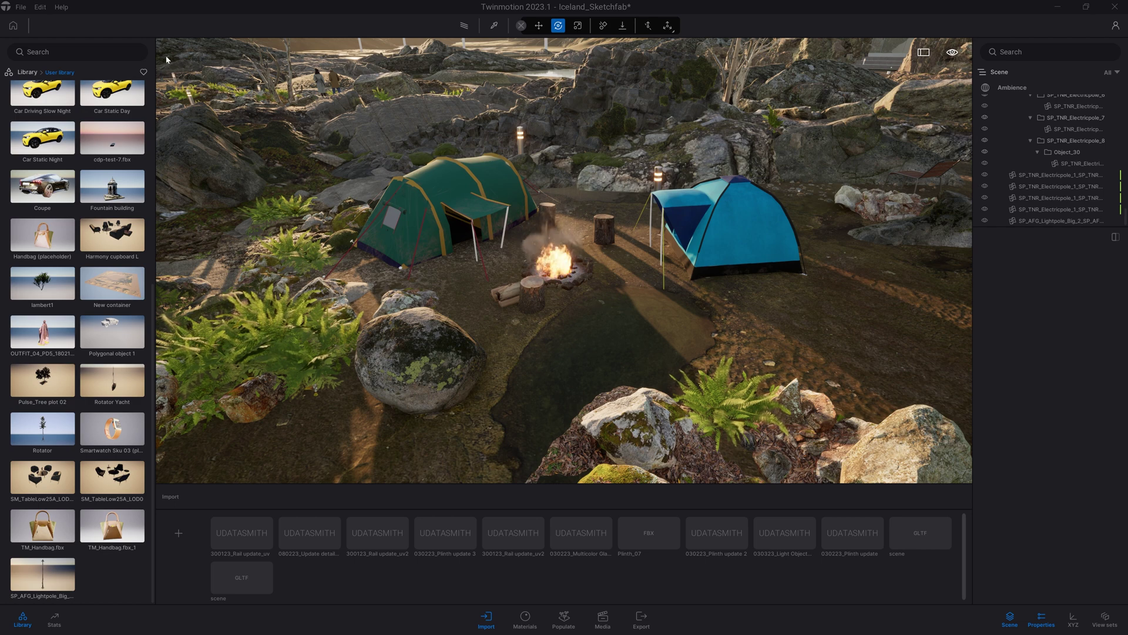
{"action": "left_click", "coordinate": [21, 8]}
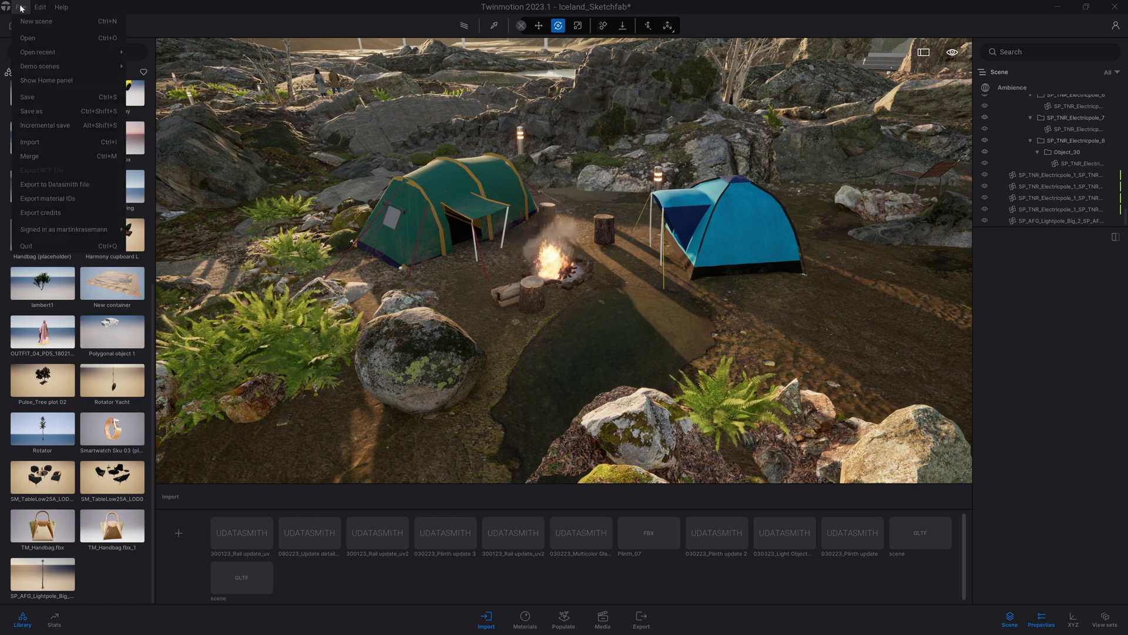
{"action": "left_click", "coordinate": [52, 213]}
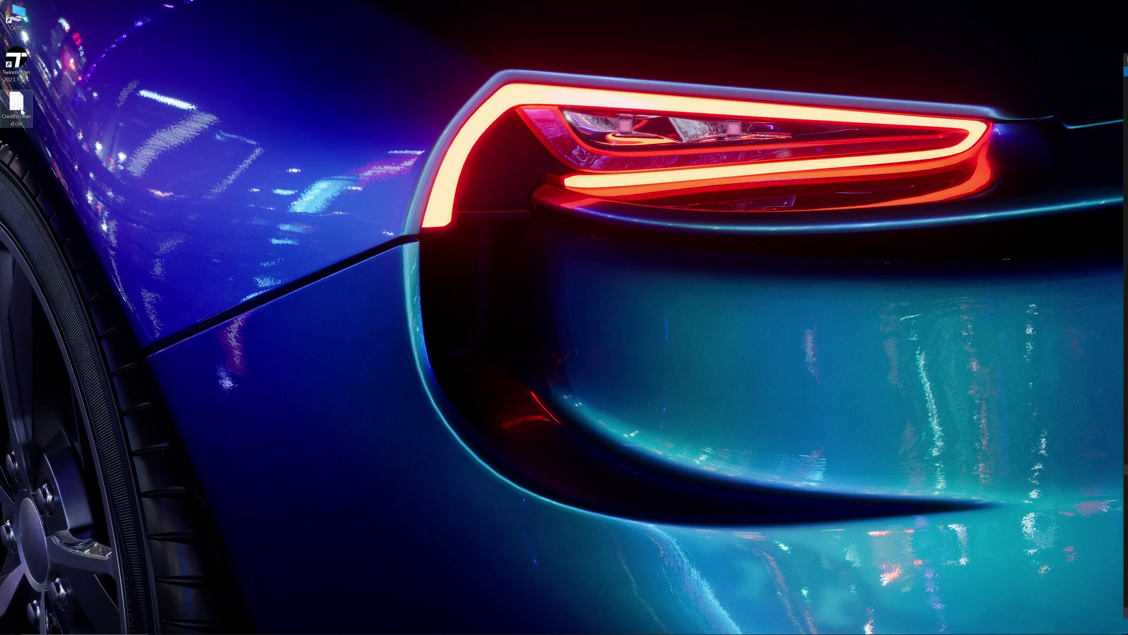
Step: Move the exported CreditsIceland.csv to a free spot on the desktop and open it in Notepad++
{"action": "left_click_drag", "start_coordinate": [16, 103], "coordinate": [305, 98]}
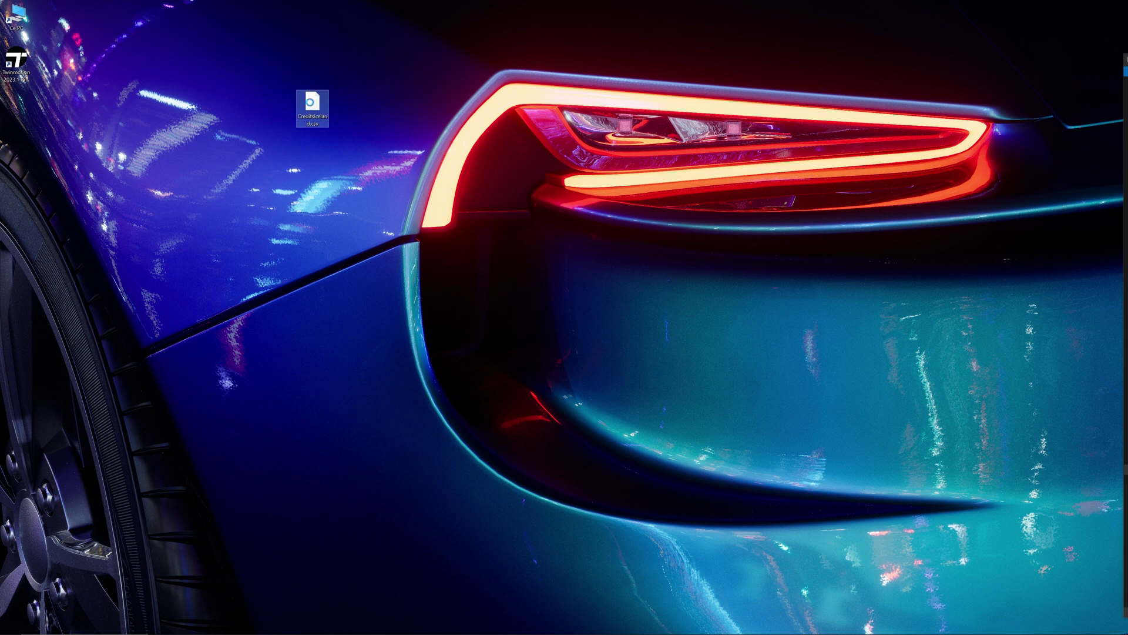
{"action": "right_click", "coordinate": [310, 104]}
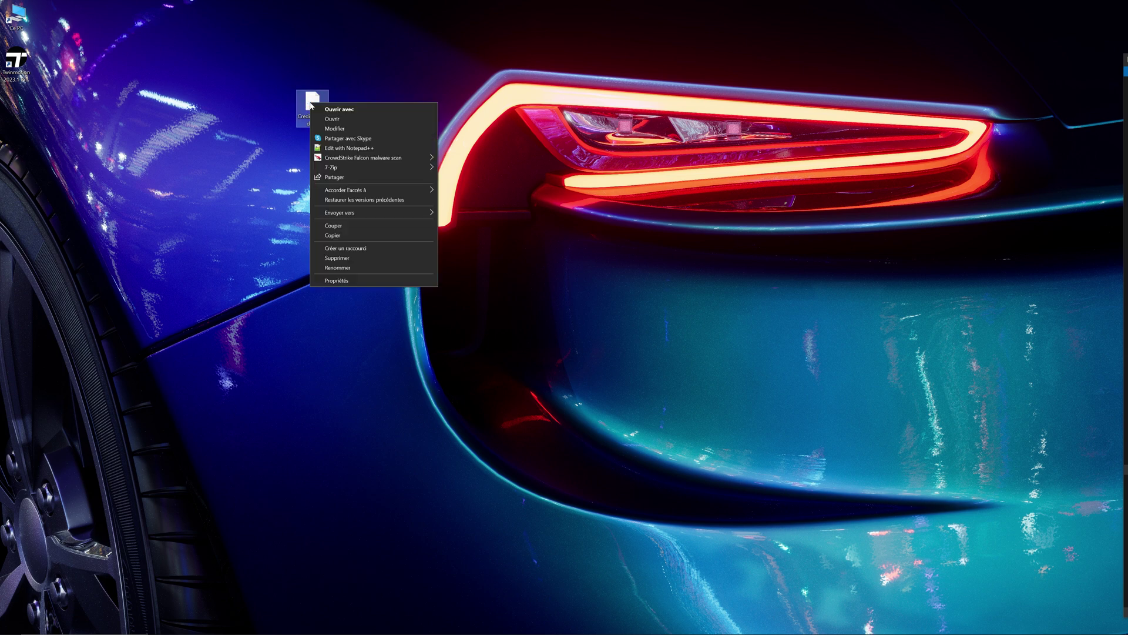
{"action": "left_click", "coordinate": [345, 148]}
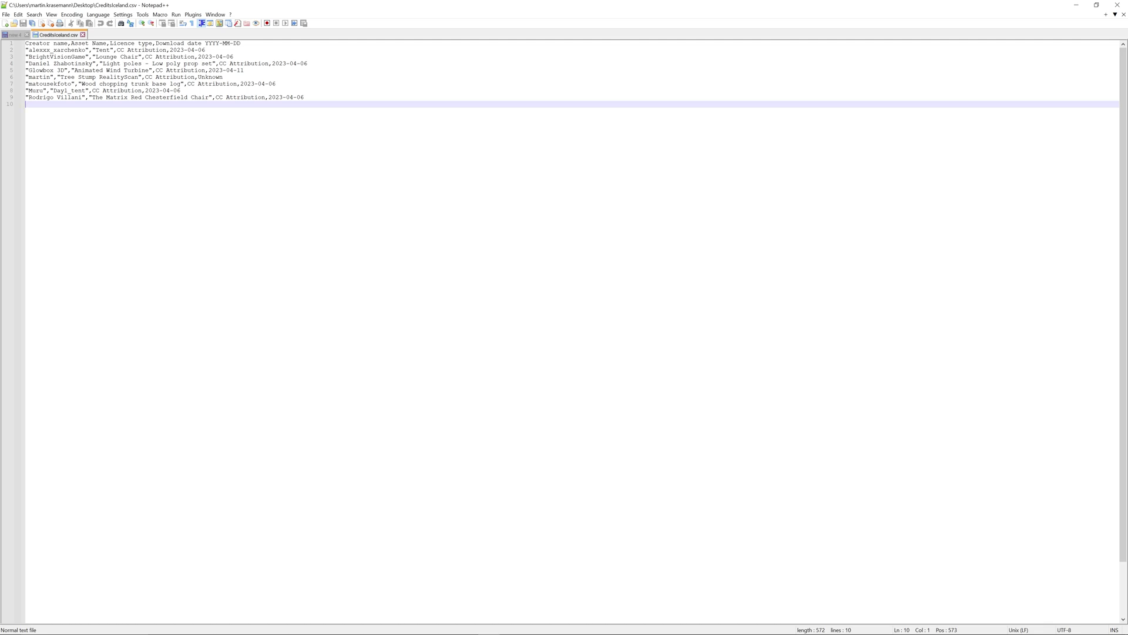
Step: Examine the creator name, asset name, licence type and download date columns in the credits file
{"action": "left_click_drag", "start_coordinate": [25, 44], "coordinate": [36, 44]}
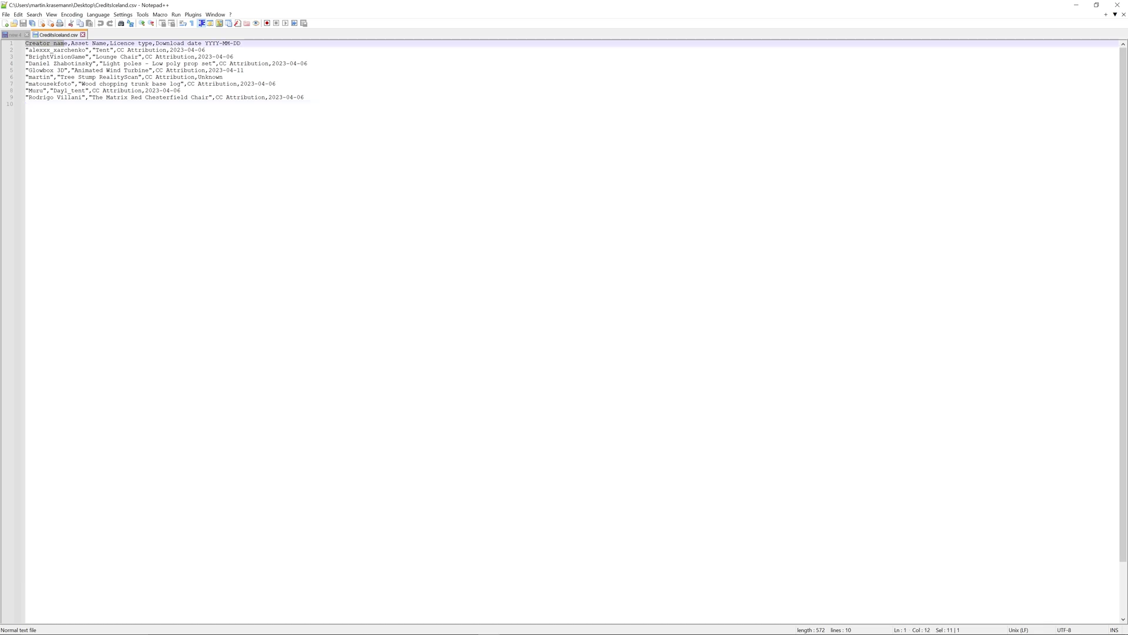
{"action": "left_click", "coordinate": [88, 50]}
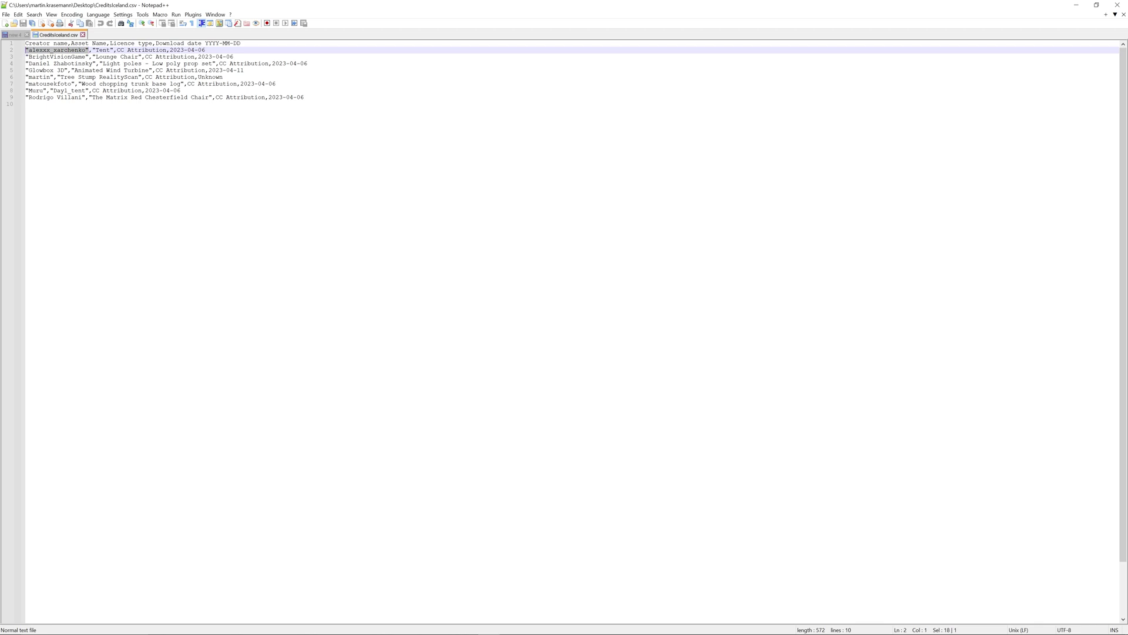
{"action": "left_click_drag", "start_coordinate": [71, 43], "coordinate": [219, 43]}
{"action": "left_click", "coordinate": [206, 50]}
{"action": "left_click", "coordinate": [26, 104]}
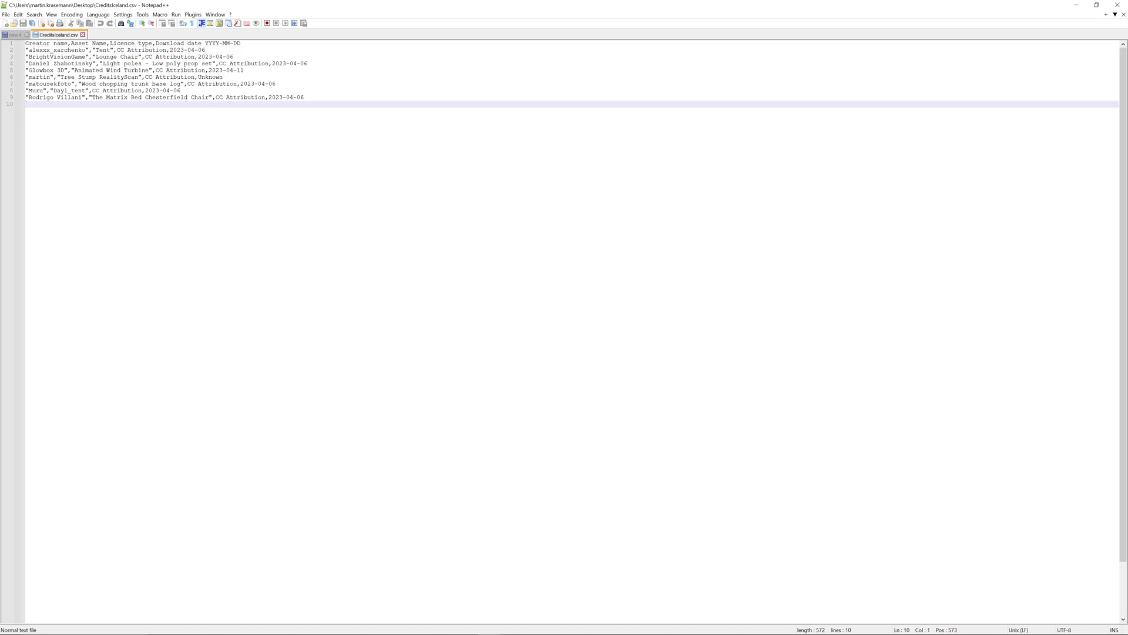